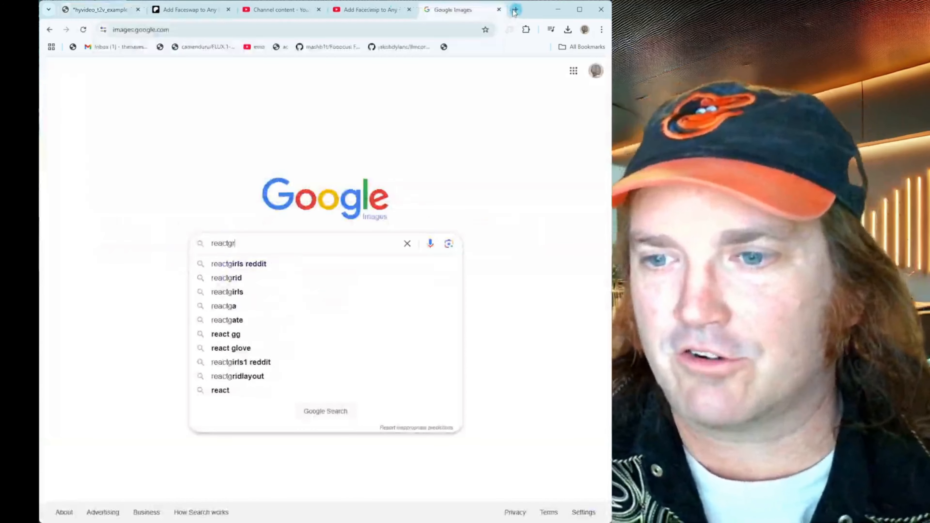
Step: Search Google Images for "reactor faceswap"
{"action": "key", "text": "Down"}
{"action": "key", "text": "Down"}
{"action": "key", "text": "Up"}
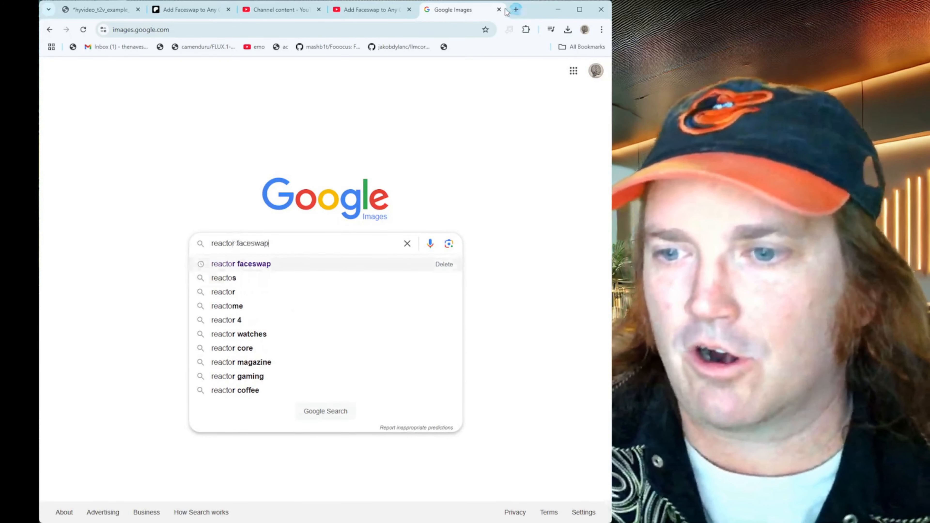
{"action": "key", "text": "Return"}
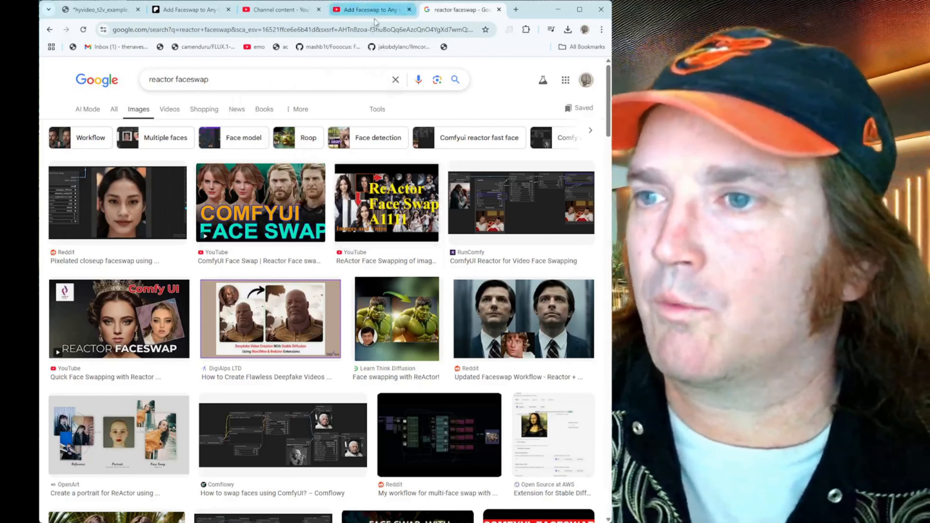
Step: Search the web for "codeberg reactir" and open the comfyui-reactor-node repository on Codeberg
{"action": "left_click", "coordinate": [379, 29]}
{"action": "type", "text": "code"}
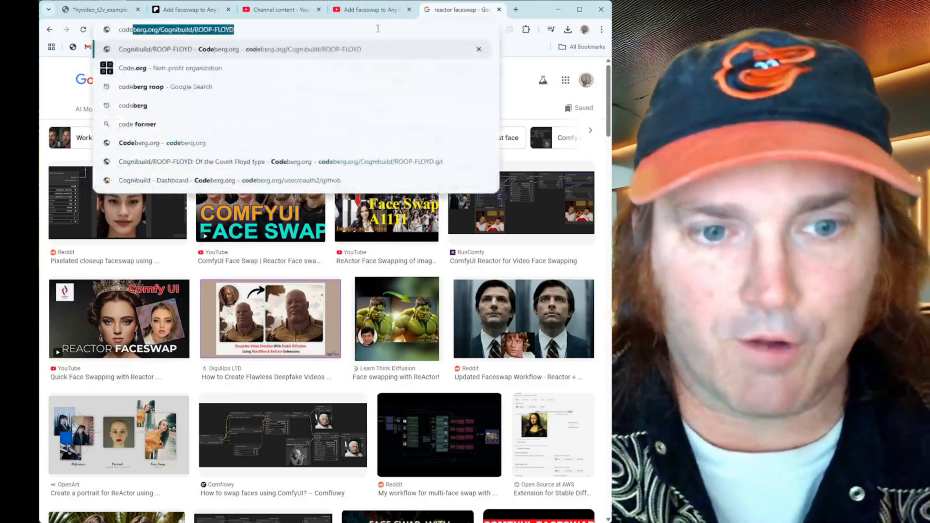
{"action": "type", "text": "ber"}
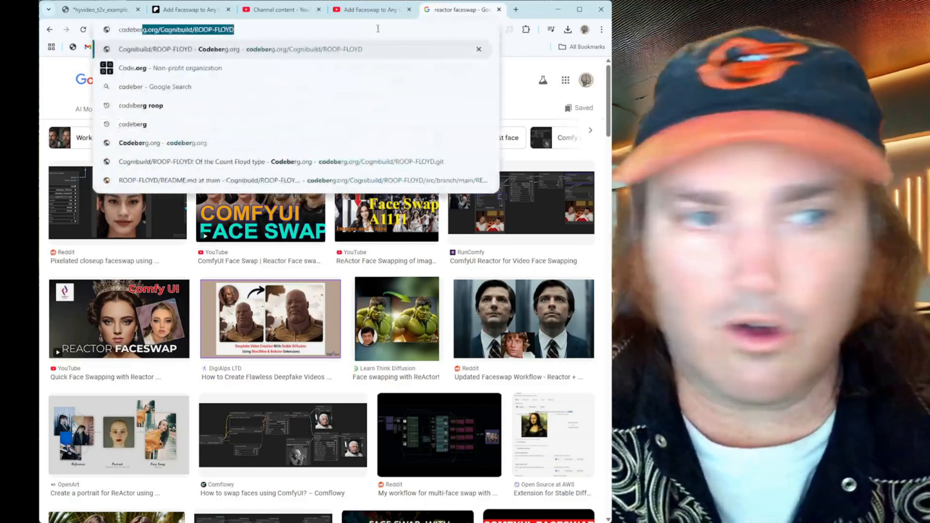
{"action": "type", "text": "g reactir"}
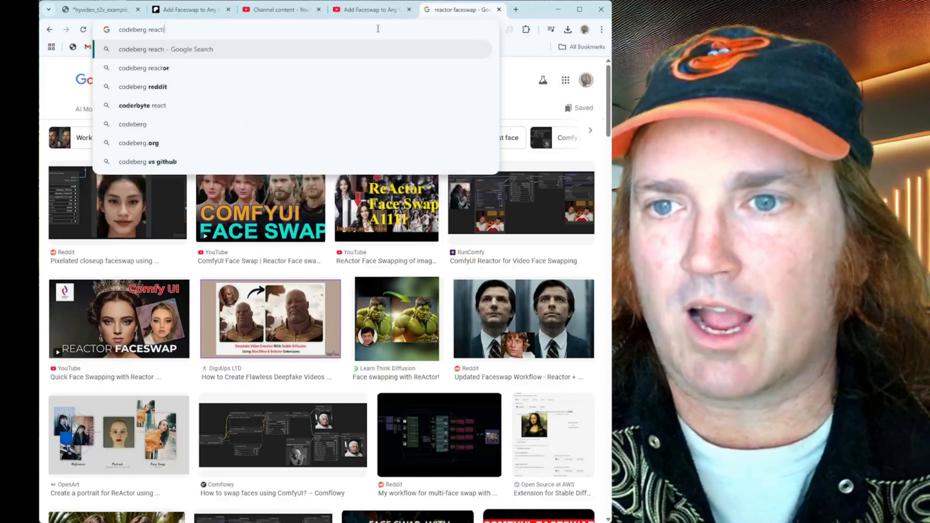
{"action": "key", "text": "Return"}
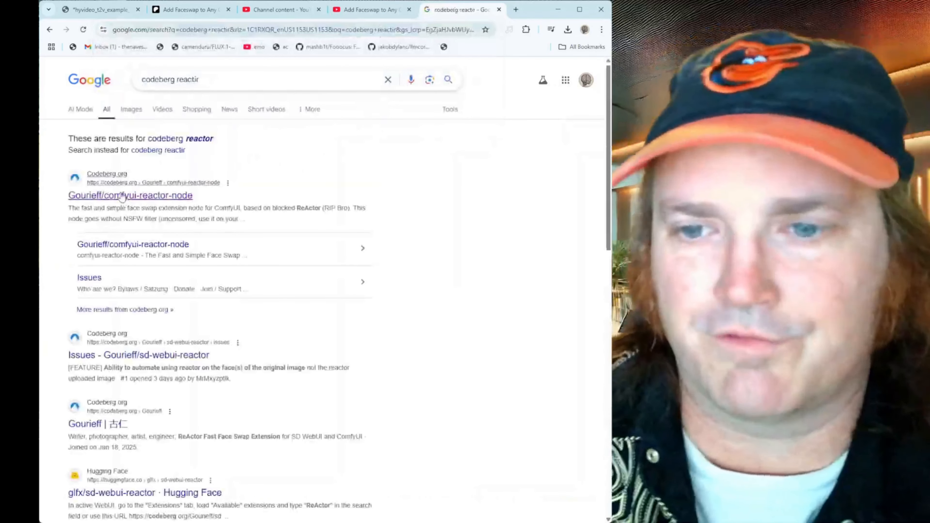
{"action": "left_click", "coordinate": [122, 195]}
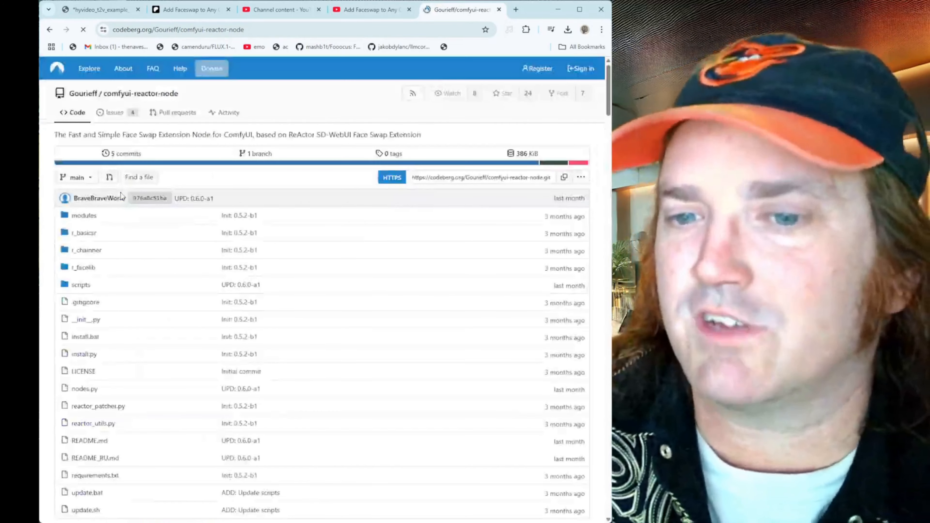
Step: Read through the ReActor node README, including its introduction and the section on the latest update
{"action": "scroll", "coordinate": [160, 307], "scroll_direction": "down", "scroll_amount": 10}
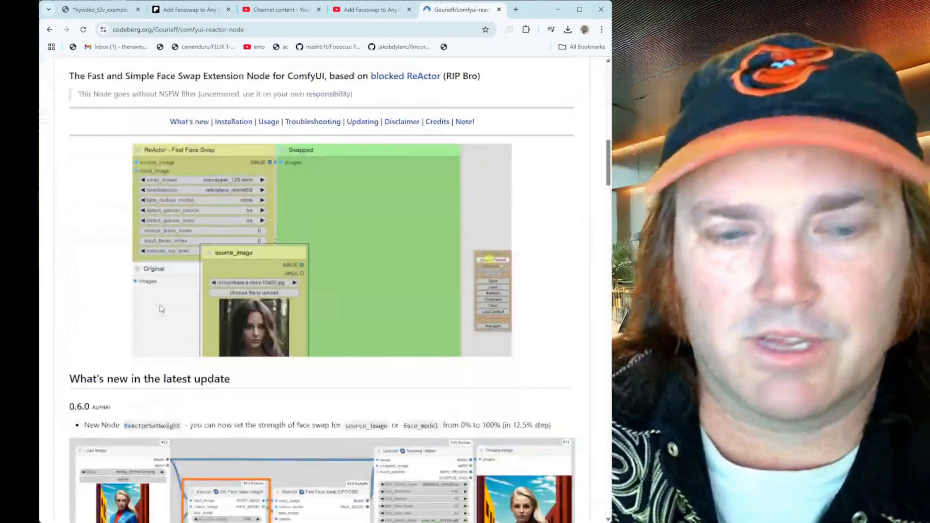
{"action": "scroll", "coordinate": [160, 306], "scroll_direction": "up", "scroll_amount": 7}
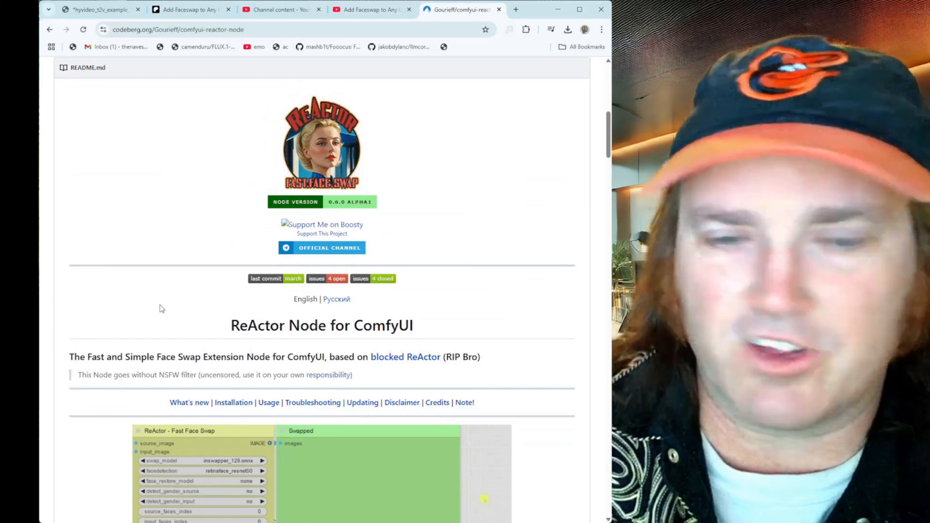
{"action": "scroll", "coordinate": [160, 304], "scroll_direction": "down", "scroll_amount": 7}
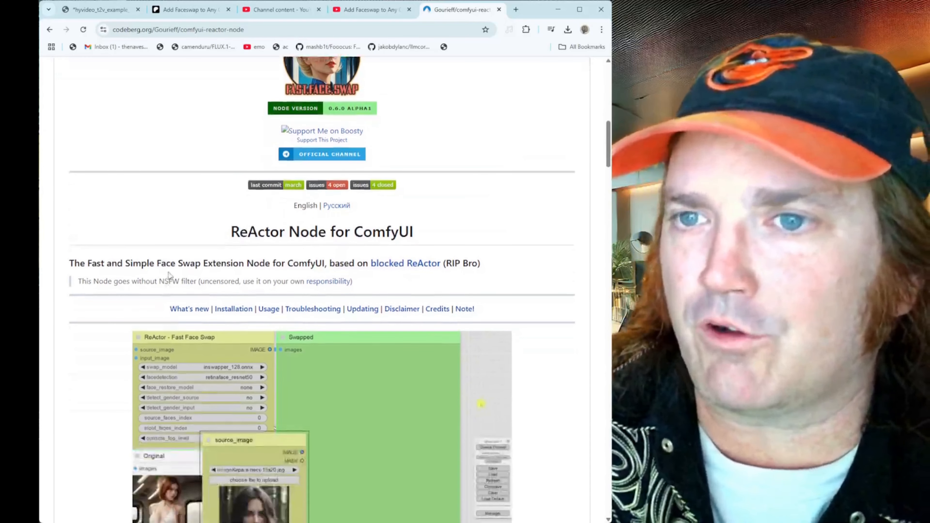
{"action": "scroll", "coordinate": [169, 275], "scroll_direction": "down", "scroll_amount": 7}
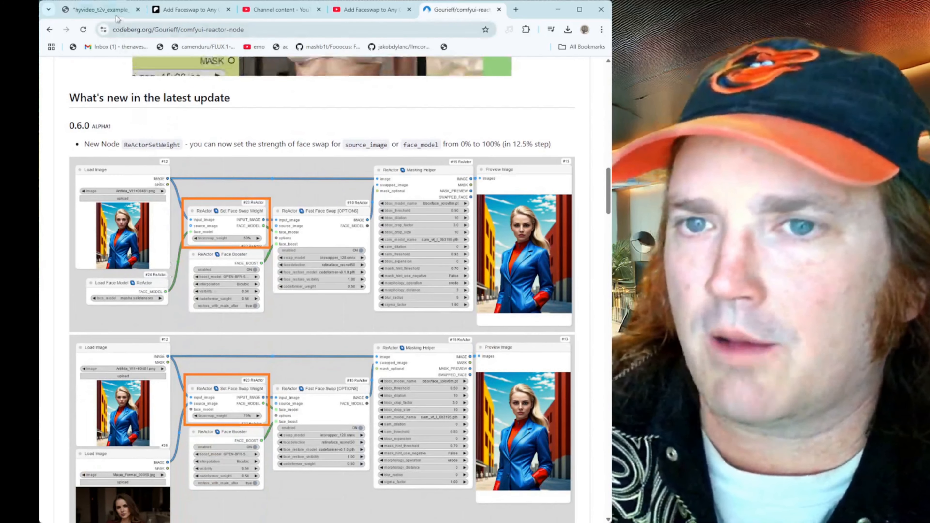
Step: Switch to ComfyUI, hide the queue, and examine the nodes of the hyvideo_t2v_example workflow
{"action": "left_click", "coordinate": [98, 9]}
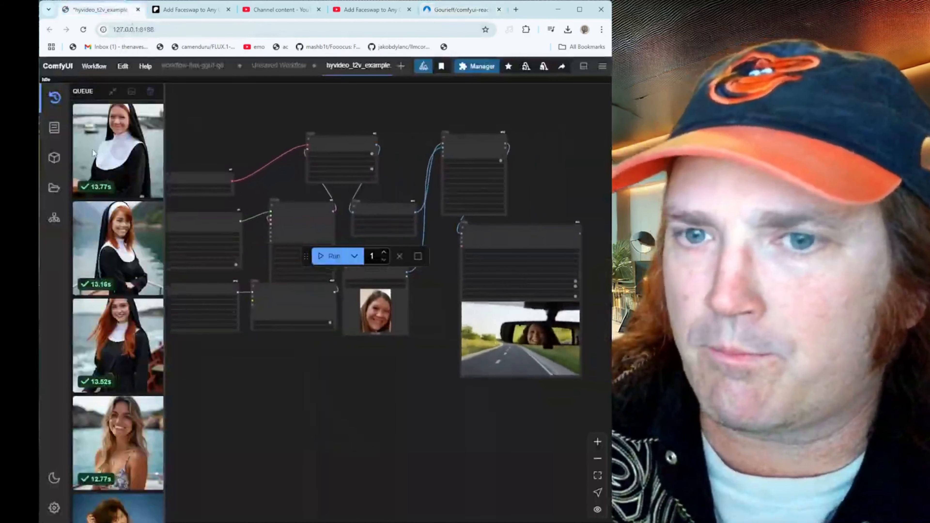
{"action": "left_click", "coordinate": [55, 98]}
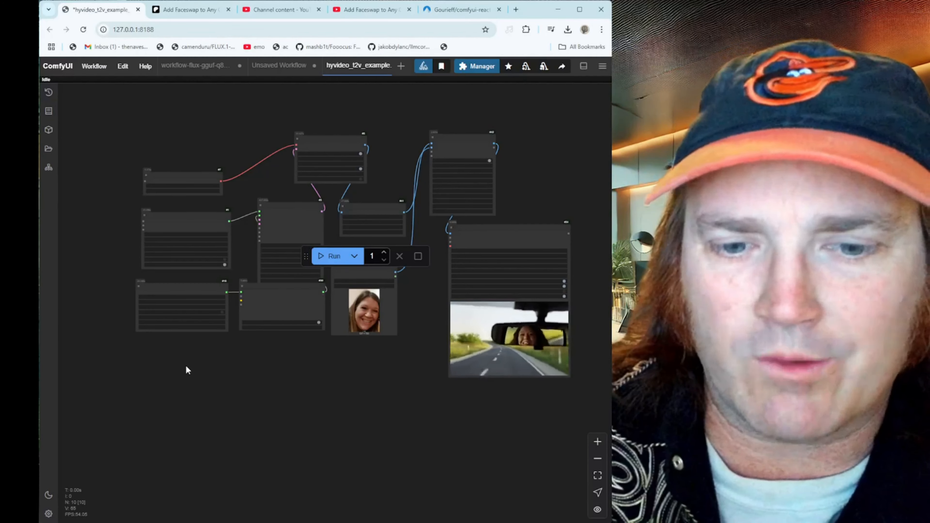
{"action": "scroll", "coordinate": [229, 372], "scroll_direction": "up", "scroll_amount": 1}
{"action": "scroll", "coordinate": [231, 373], "scroll_direction": "up", "scroll_amount": 4}
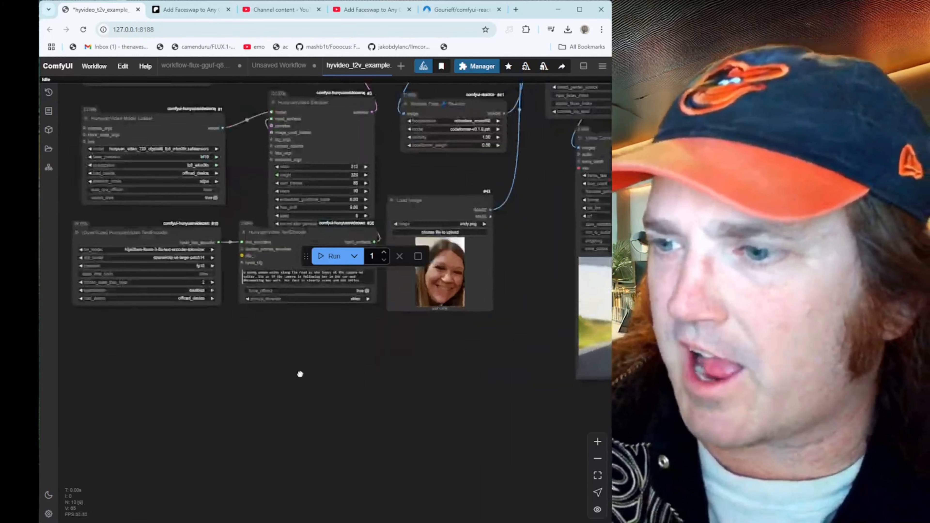
{"action": "left_click_drag", "start_coordinate": [311, 375], "coordinate": [308, 490]}
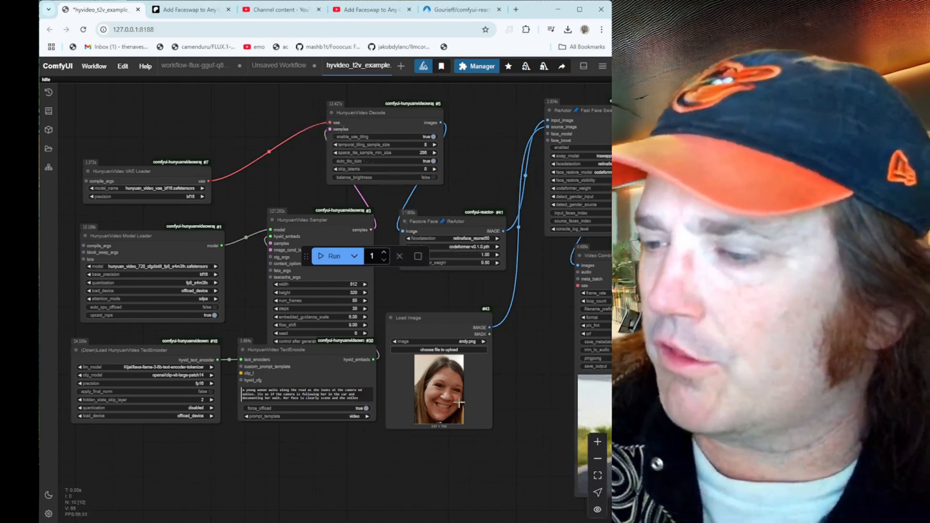
{"action": "left_click_drag", "start_coordinate": [470, 470], "coordinate": [525, 458]}
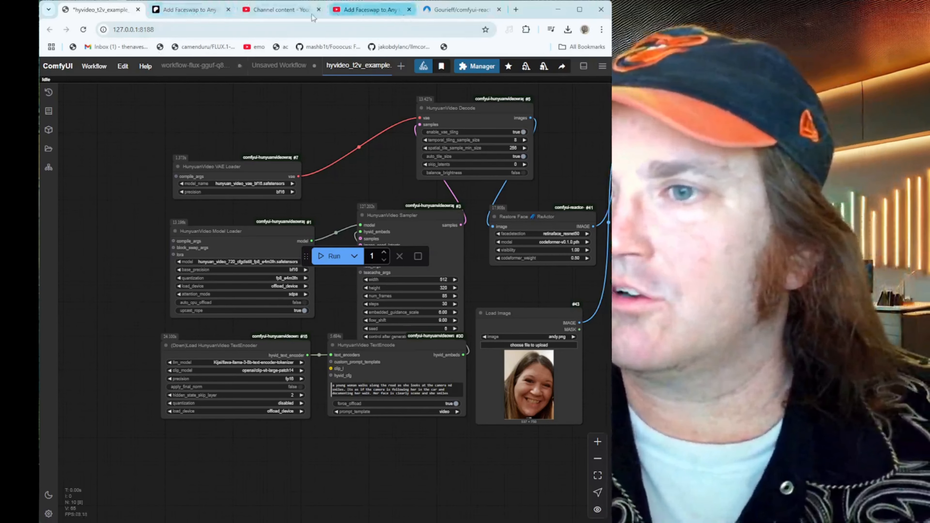
{"action": "left_click", "coordinate": [280, 9]}
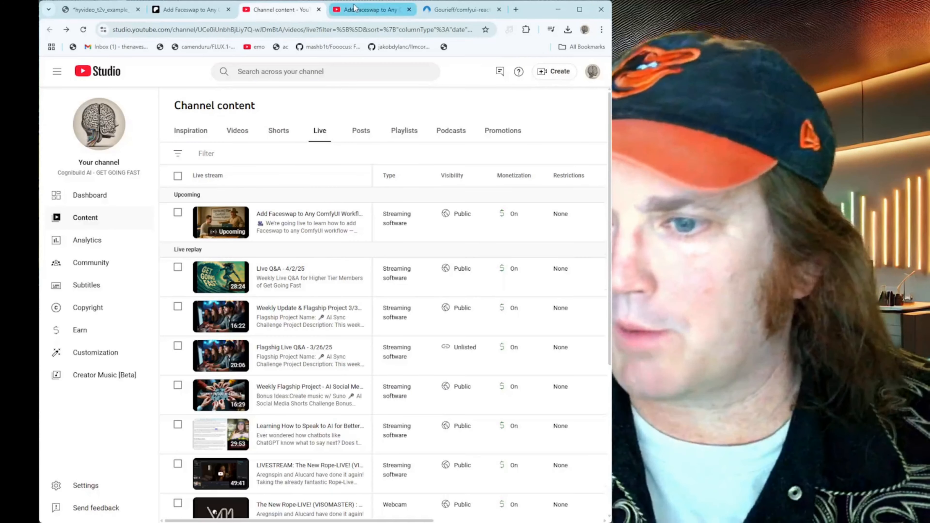
{"action": "scroll", "coordinate": [382, 310], "scroll_direction": "down", "scroll_amount": 3}
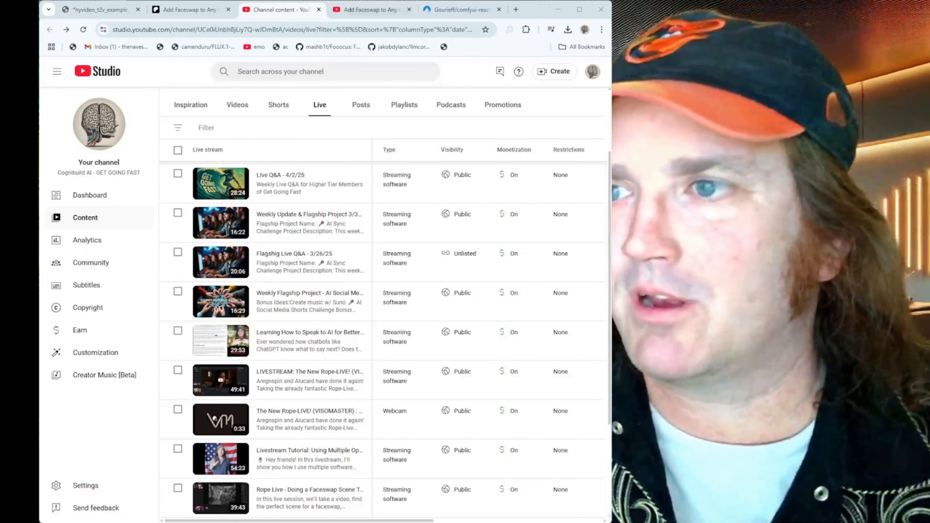
{"action": "left_click", "coordinate": [460, 11]}
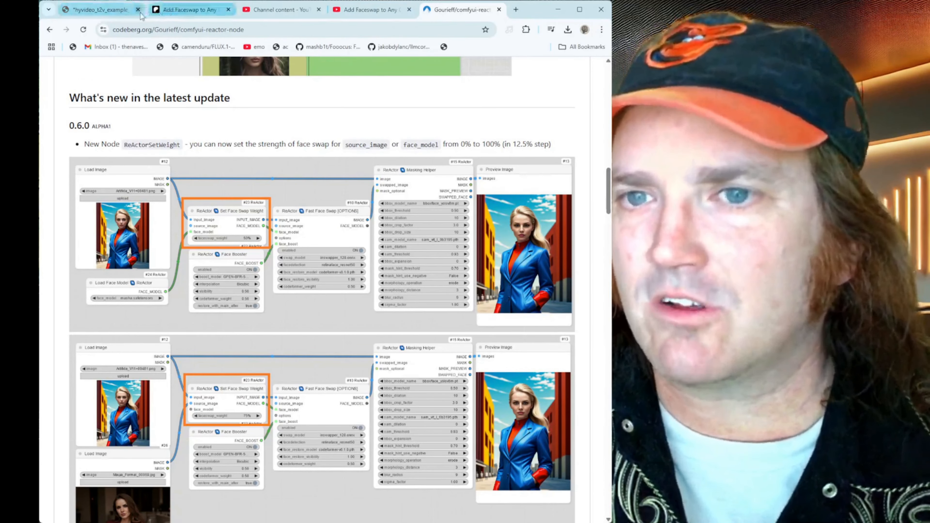
Step: Switch to ComfyUI and load the Image Generation template from the Basics examples
{"action": "left_click", "coordinate": [100, 8]}
{"action": "left_click", "coordinate": [93, 67]}
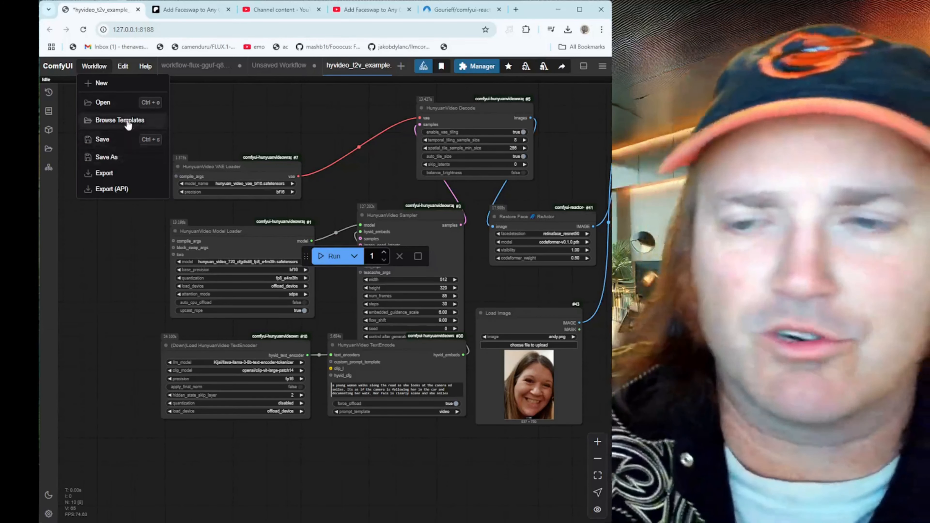
{"action": "left_click", "coordinate": [120, 120]}
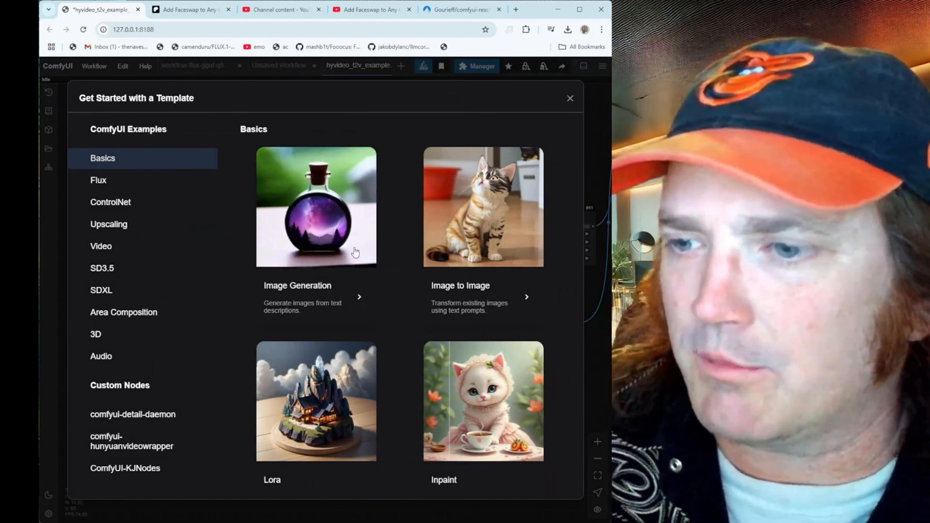
{"action": "left_click", "coordinate": [345, 246]}
{"action": "scroll", "coordinate": [197, 319], "scroll_direction": "up", "scroll_amount": 6}
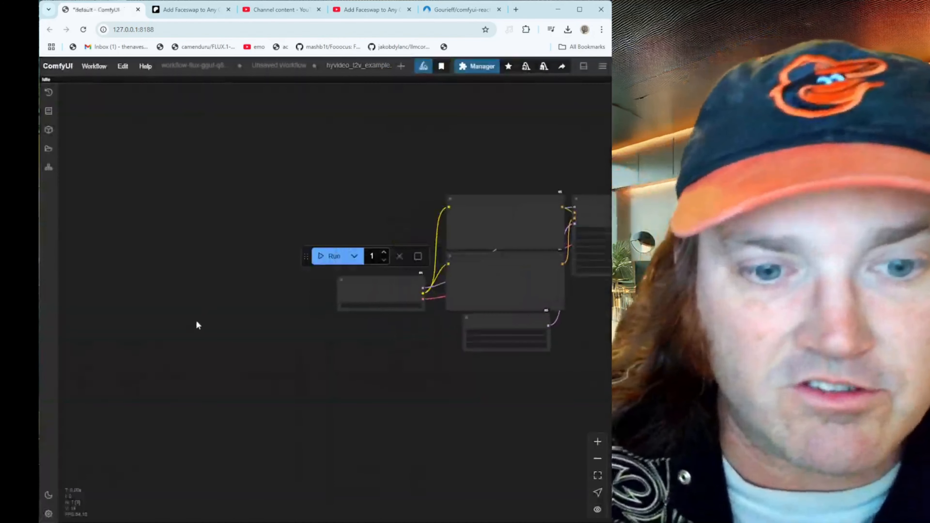
{"action": "left_click_drag", "start_coordinate": [309, 357], "coordinate": [68, 363]}
{"action": "left_click_drag", "start_coordinate": [226, 421], "coordinate": [166, 400]}
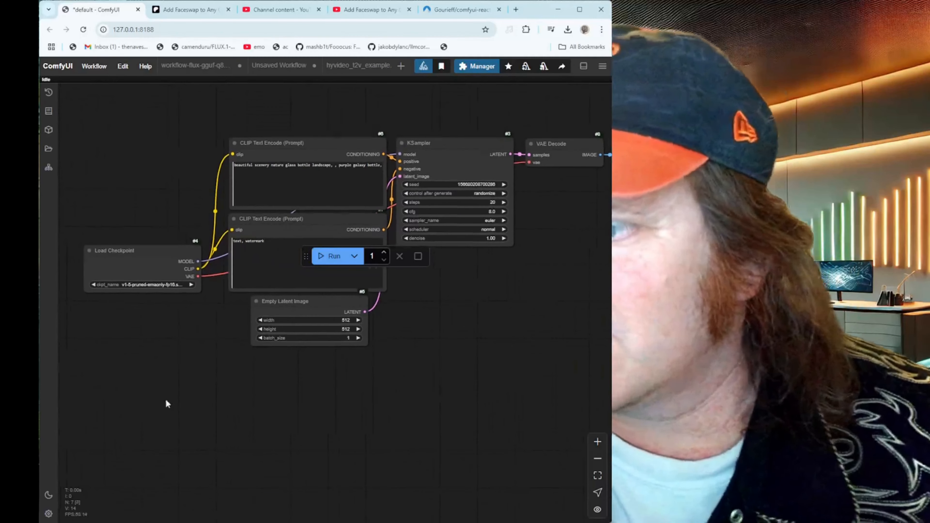
Step: Set the Load Checkpoint node's model to deliberate_v2.safetensors
{"action": "left_click", "coordinate": [154, 285]}
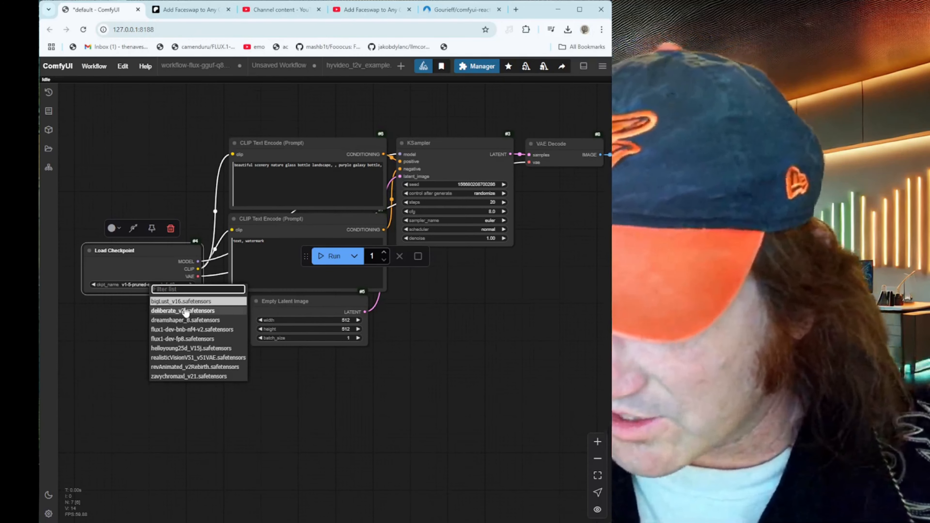
{"action": "left_click", "coordinate": [186, 312]}
{"action": "left_click_drag", "start_coordinate": [240, 347], "coordinate": [106, 384]}
Step: Replace the positive prompt with "Picture of a smiling lady standing in from of the Smithsonian buildig. She's looking at the camera"
{"action": "left_click", "coordinate": [199, 205]}
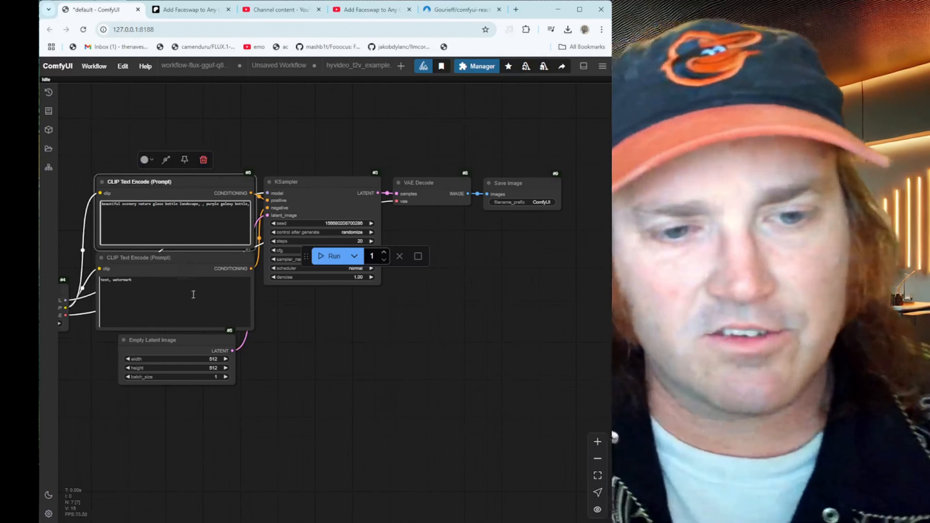
{"action": "scroll", "coordinate": [281, 339], "scroll_direction": "up", "scroll_amount": 2}
{"action": "scroll", "coordinate": [418, 429], "scroll_direction": "up", "scroll_amount": 2}
{"action": "left_click_drag", "start_coordinate": [245, 293], "coordinate": [436, 378]}
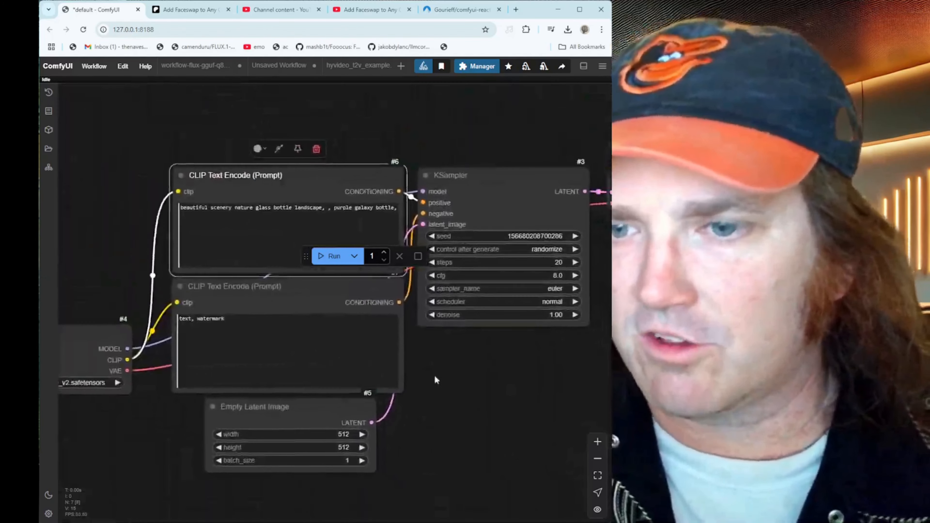
{"action": "left_click", "coordinate": [283, 222]}
{"action": "key", "text": "ctrl+a"}
{"action": "type", "text": "pictu"}
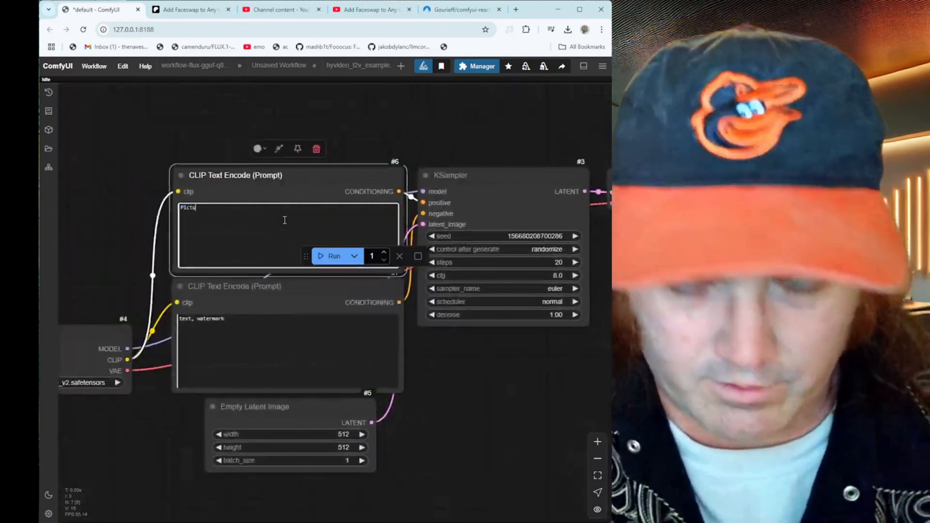
{"action": "type", "text": "re of a smi"}
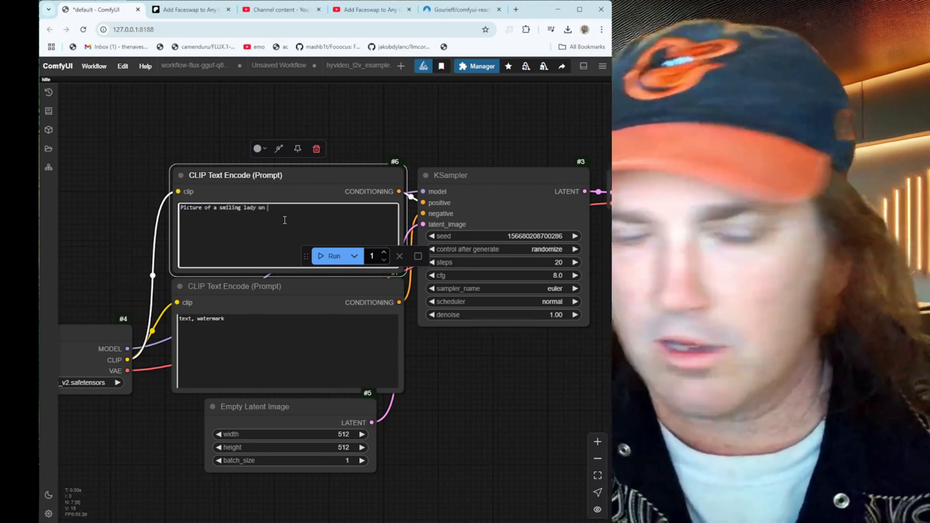
{"action": "type", "text": "ling lady stna"}
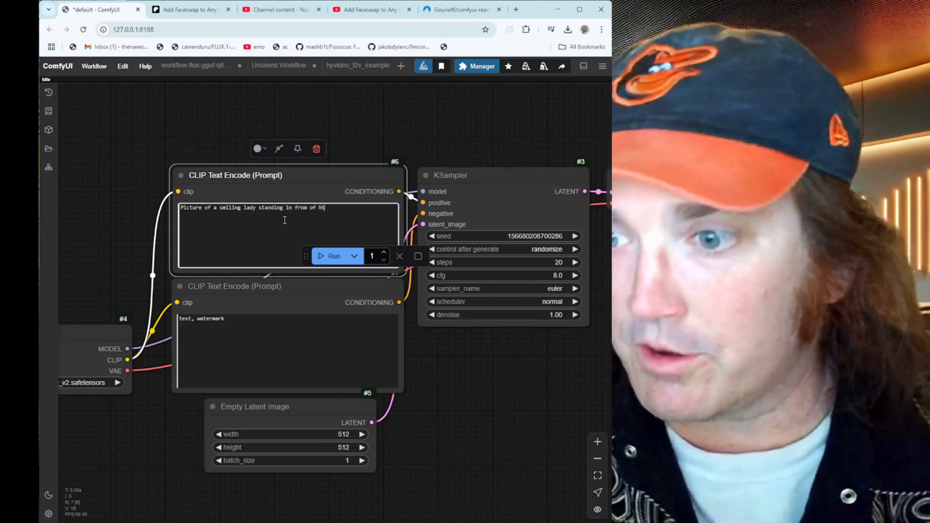
{"action": "type", "text": "e Smithsonian build"}
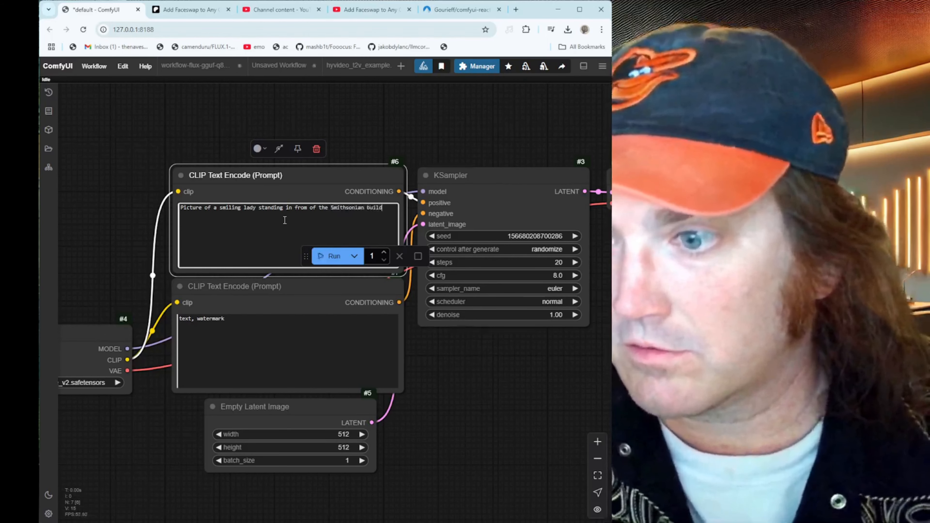
{"action": "type", "text": "ig. She's looking at the camera"}
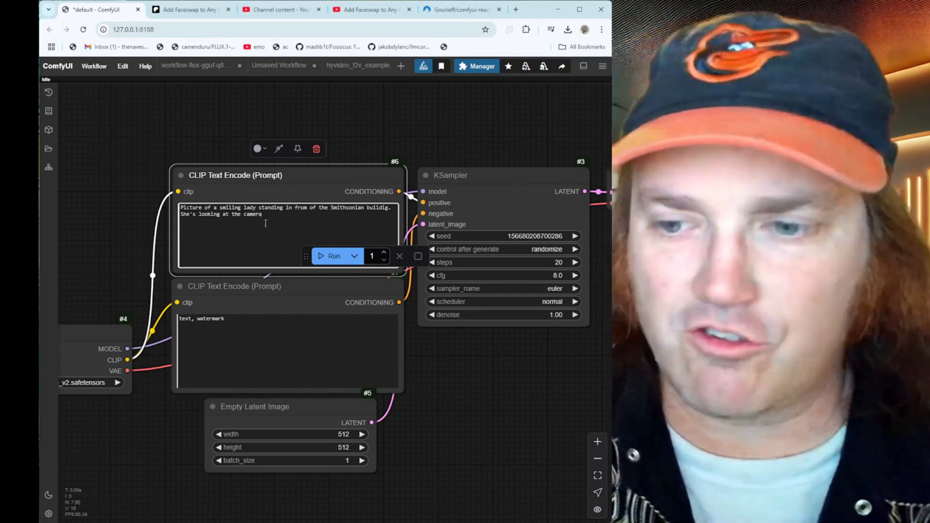
Step: Run the workflow once and inspect the generated picture in the Save Image node
{"action": "left_click", "coordinate": [337, 257]}
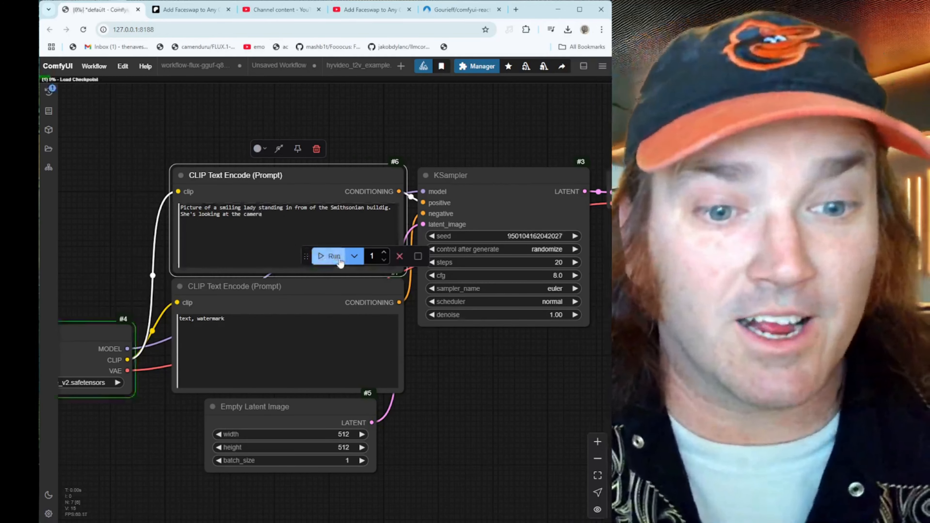
{"action": "left_click_drag", "start_coordinate": [493, 365], "coordinate": [501, 366]}
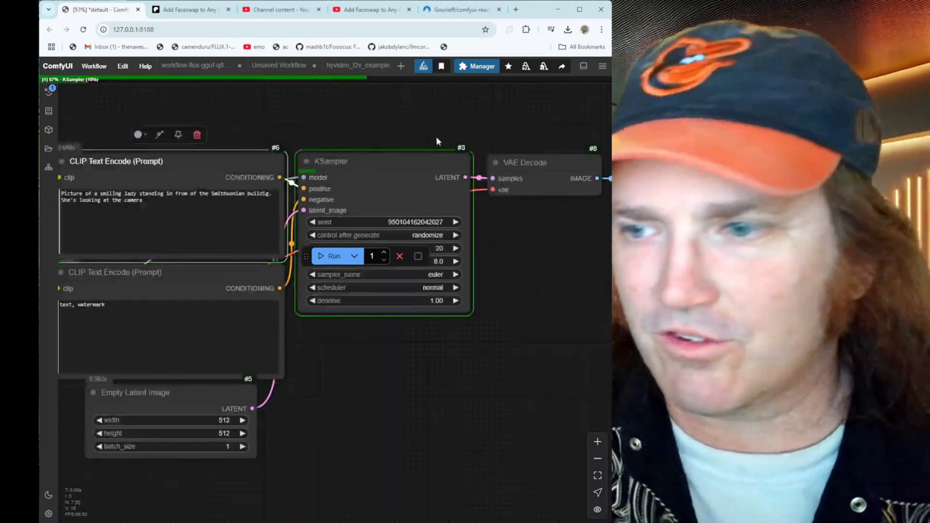
{"action": "left_click_drag", "start_coordinate": [439, 369], "coordinate": [175, 378]}
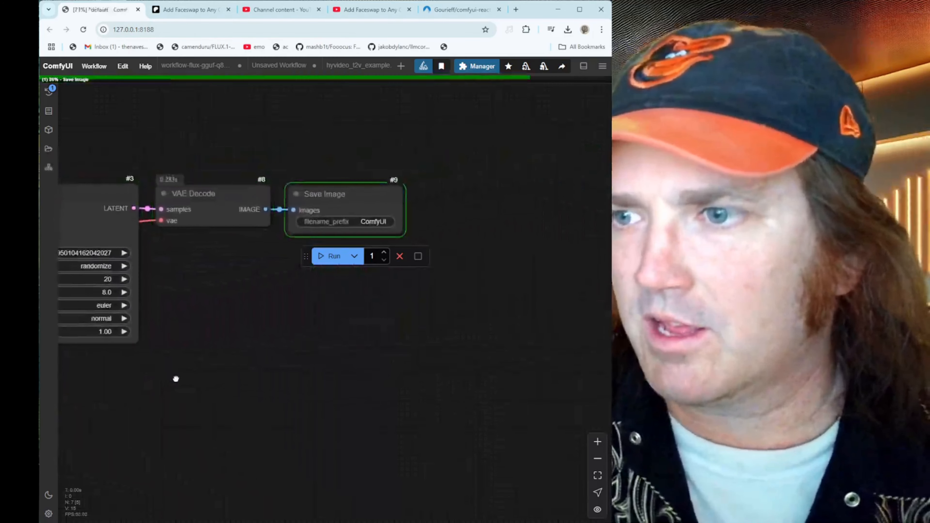
{"action": "scroll", "coordinate": [315, 363], "scroll_direction": "up", "scroll_amount": 5}
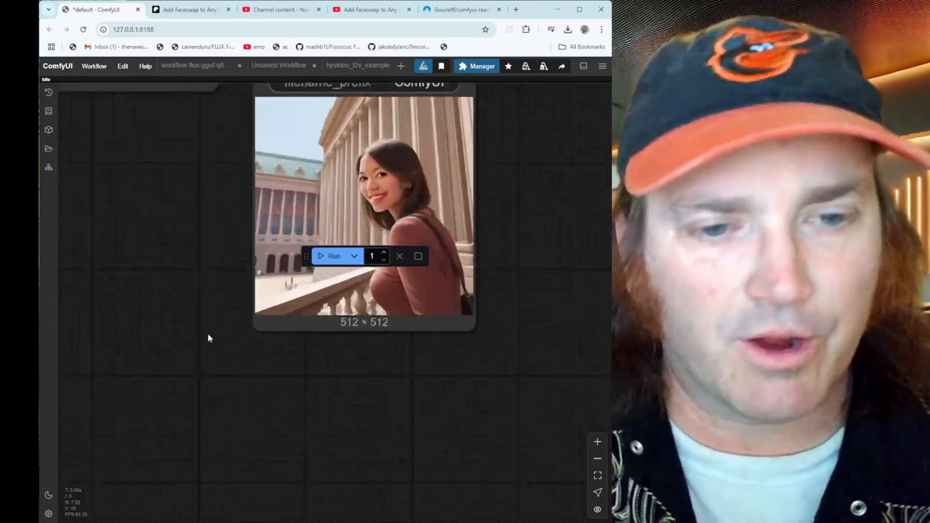
Step: Look through the addable node categories on the empty canvas for ReActor and open the ComfyUI Manager
{"action": "scroll", "coordinate": [209, 338], "scroll_direction": "down", "scroll_amount": 3}
{"action": "scroll", "coordinate": [199, 337], "scroll_direction": "up", "scroll_amount": 3}
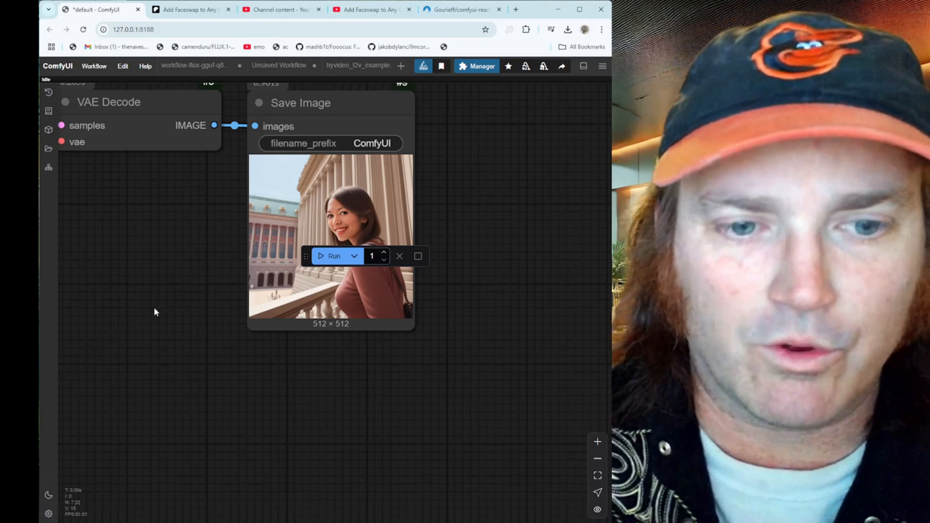
{"action": "left_click_drag", "start_coordinate": [154, 306], "coordinate": [196, 304]}
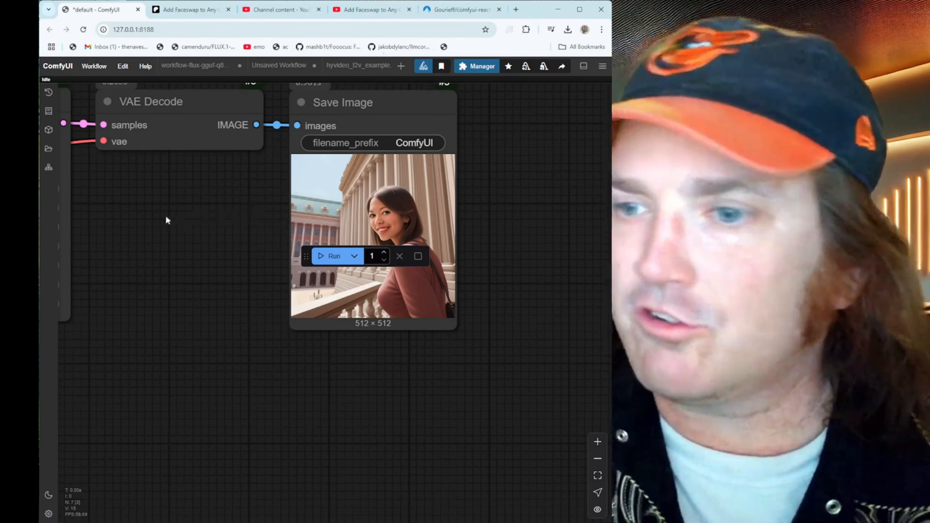
{"action": "right_click", "coordinate": [159, 216]}
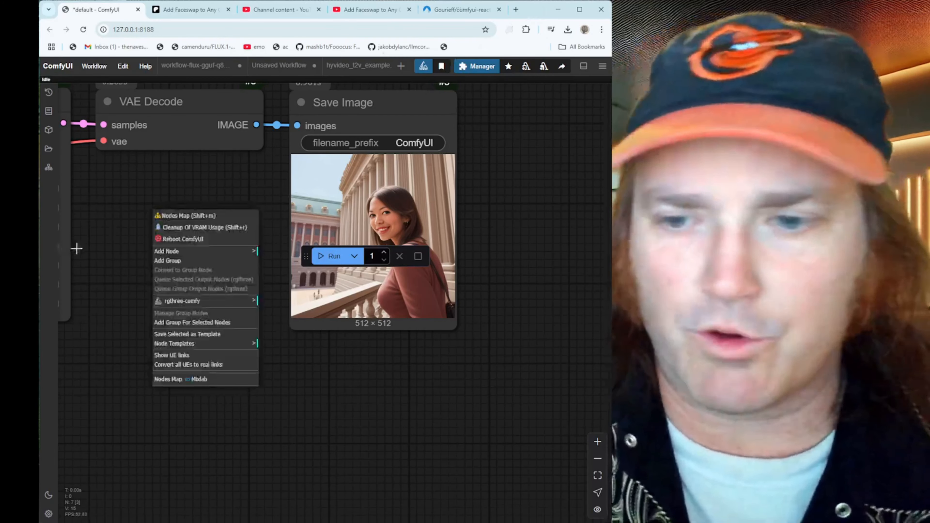
{"action": "scroll", "coordinate": [76, 250], "scroll_direction": "up", "scroll_amount": 3}
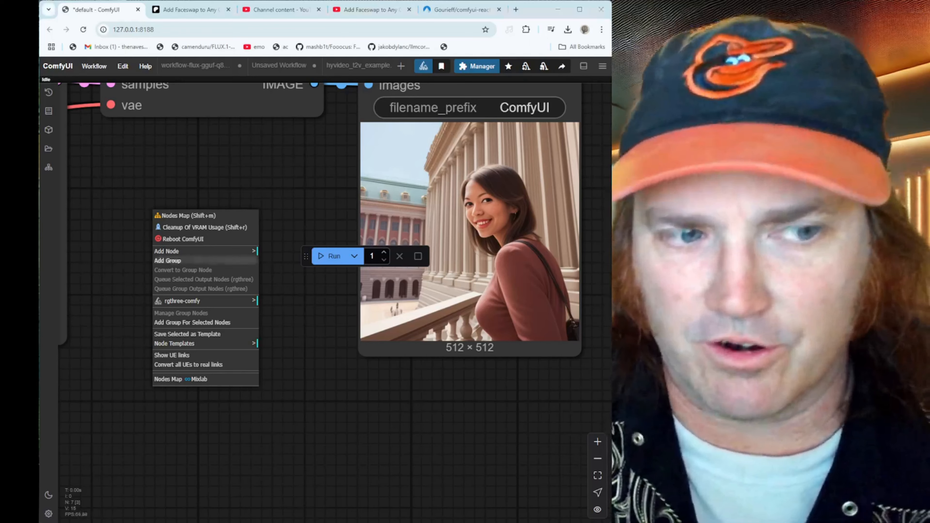
{"action": "right_click", "coordinate": [99, 206]}
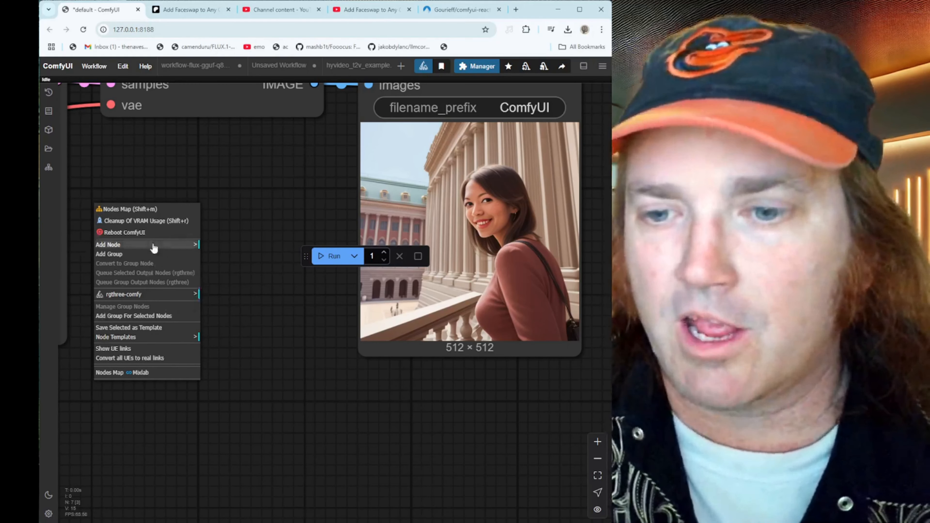
{"action": "left_click", "coordinate": [153, 249]}
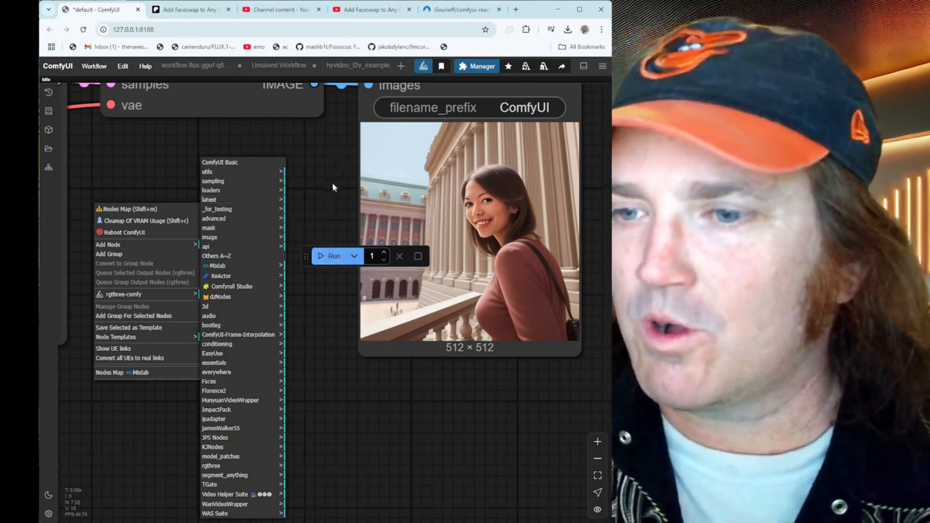
{"action": "left_click", "coordinate": [332, 182]}
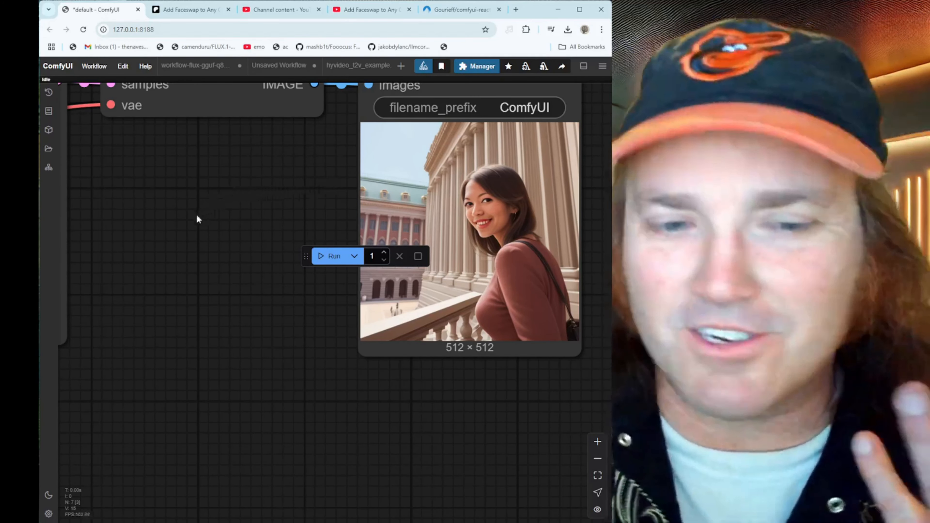
{"action": "right_click", "coordinate": [197, 219]}
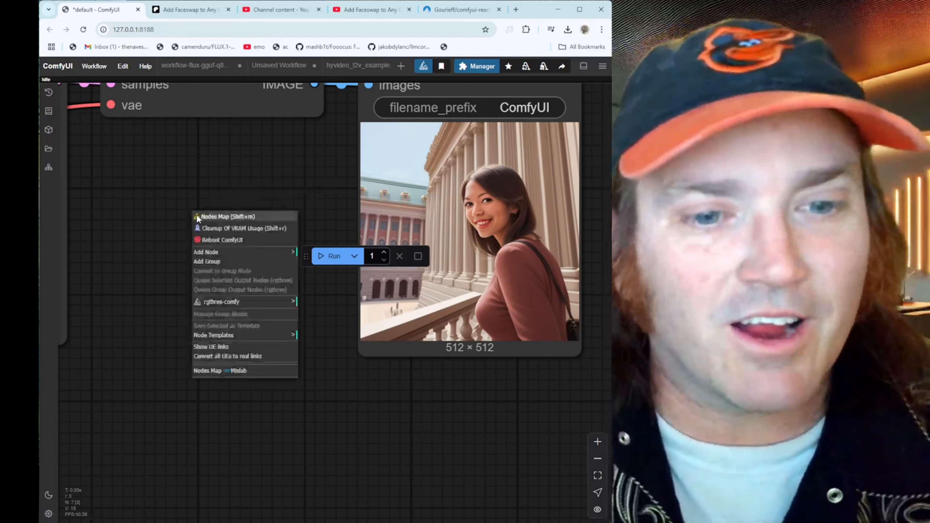
{"action": "left_click", "coordinate": [216, 253]}
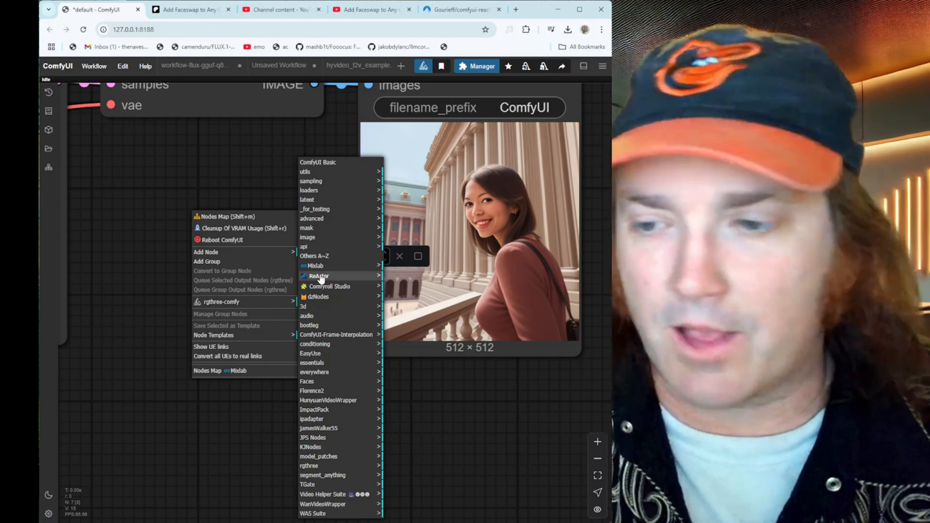
{"action": "left_click", "coordinate": [224, 144]}
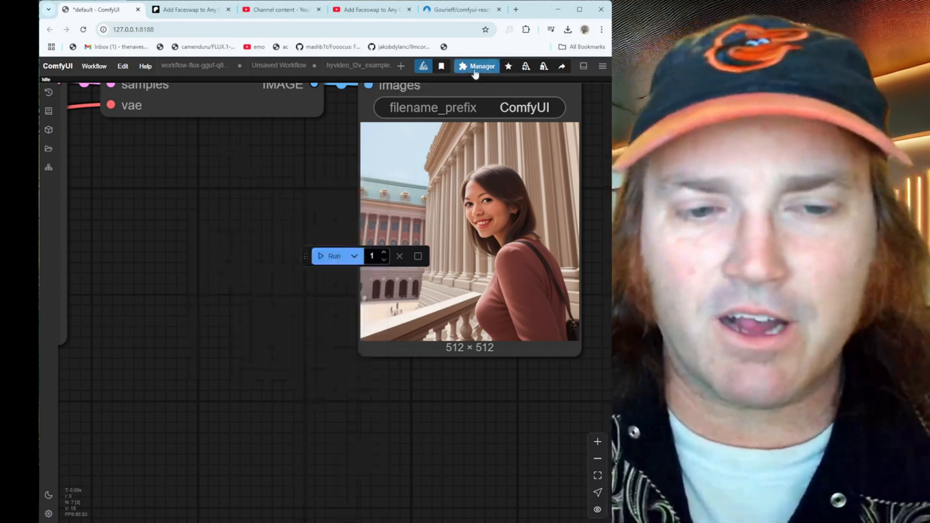
{"action": "left_click", "coordinate": [475, 67]}
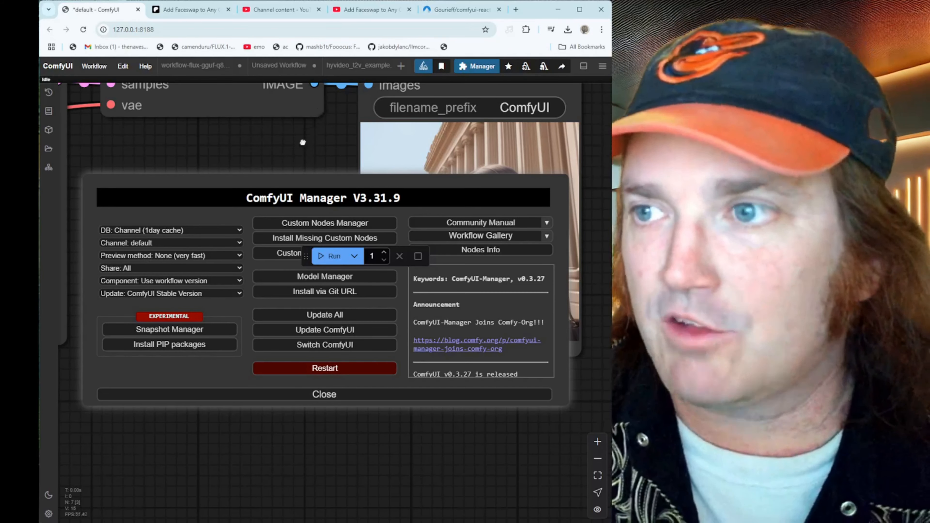
Step: Search the web for "reactor codeberg" and open the Gourieff/comfyui-reactor-node repository on Codeberg
{"action": "left_click", "coordinate": [472, 12]}
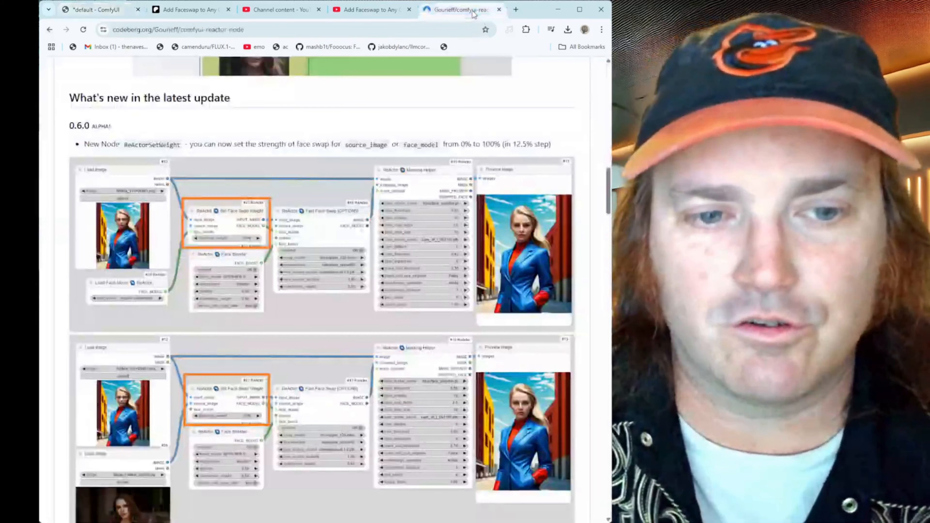
{"action": "scroll", "coordinate": [326, 124], "scroll_direction": "up", "scroll_amount": 15}
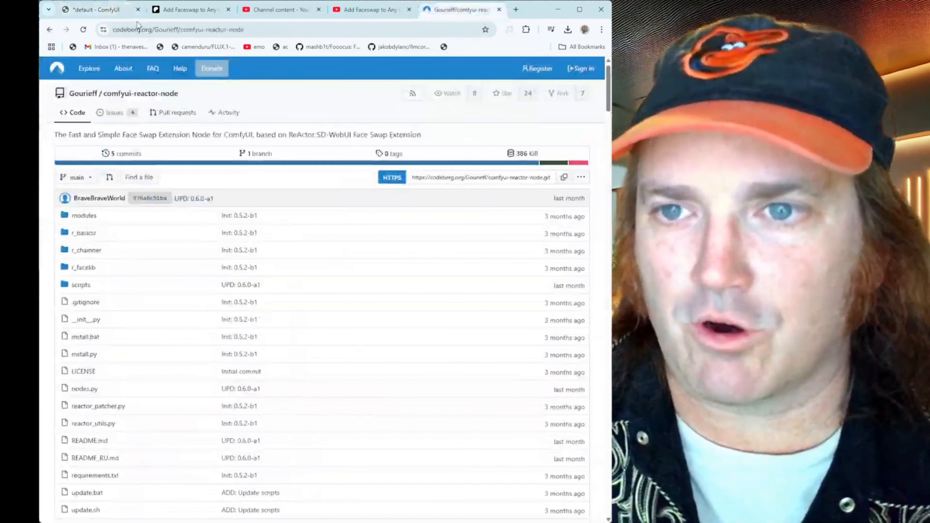
{"action": "left_click", "coordinate": [153, 29]}
{"action": "type", "text": "reactor ge"}
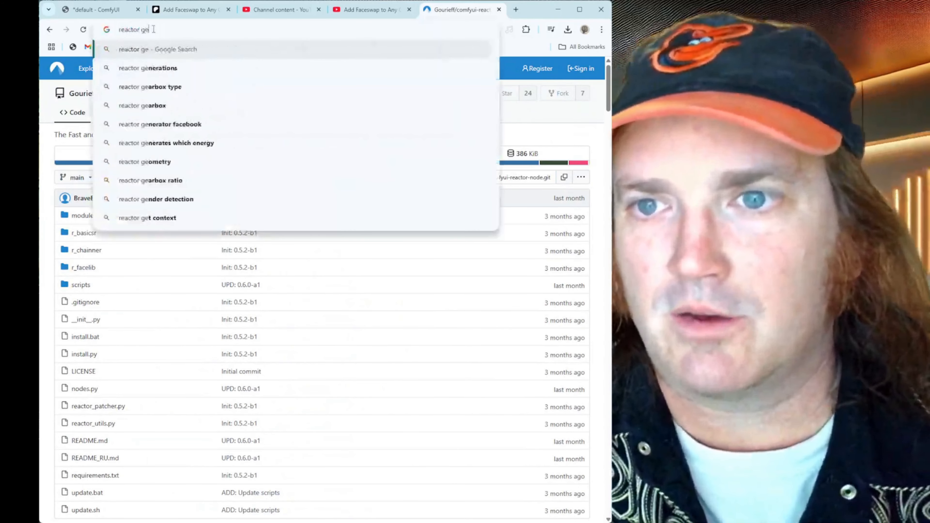
{"action": "key", "text": "BackSpace"}
{"action": "key", "text": "BackSpace"}
{"action": "type", "text": "codeberg"}
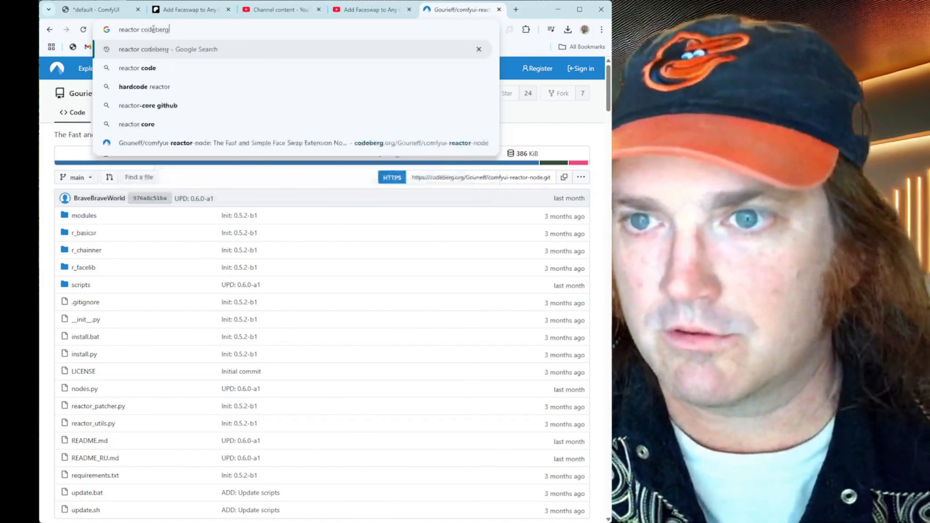
{"action": "key", "text": "Return"}
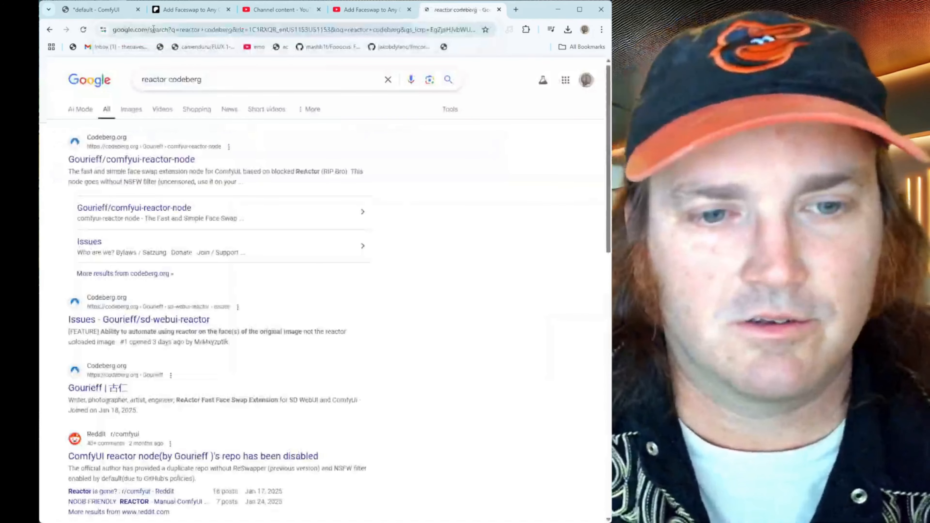
{"action": "left_click", "coordinate": [118, 161]}
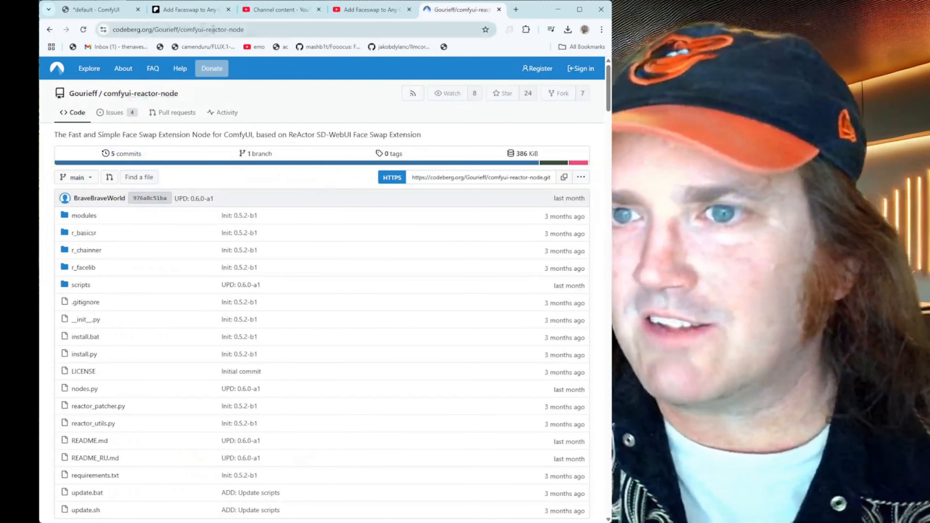
Step: Copy the web address of the comfyui-reactor-node repository page
{"action": "left_click", "coordinate": [262, 29]}
{"action": "key", "text": "ctrl+c"}
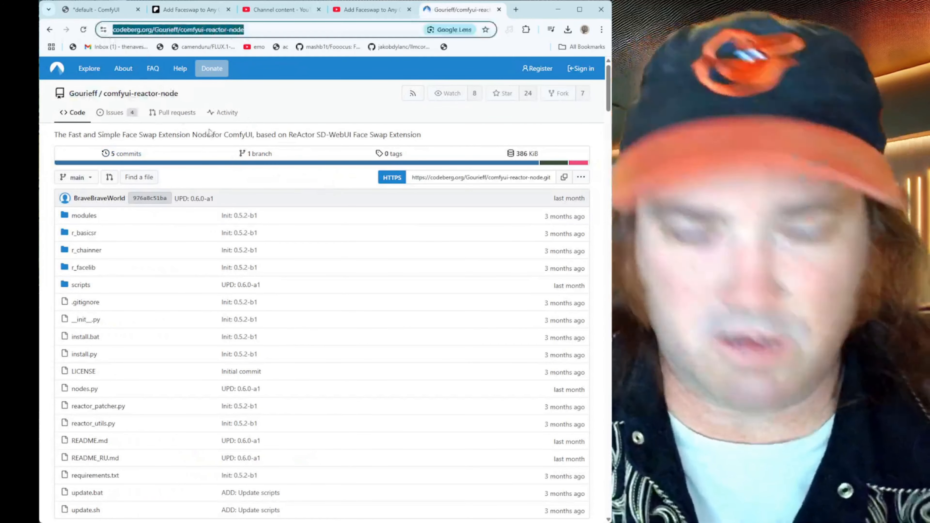
{"action": "key", "text": "BackSpace"}
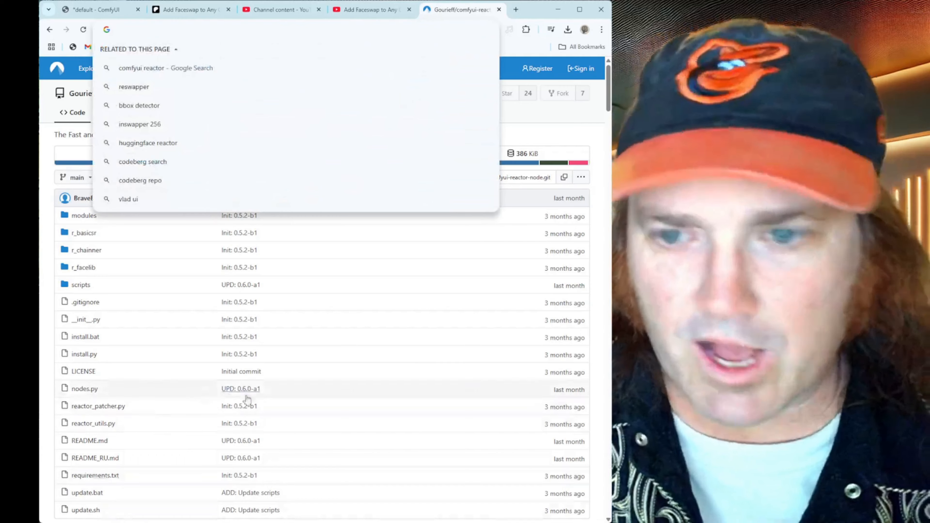
Step: Switch to File Explorer and open the custom_nodes folder under Image\ComfyUI\ComfyUI on the Software (D:) drive
{"action": "key", "text": "alt+Tab"}
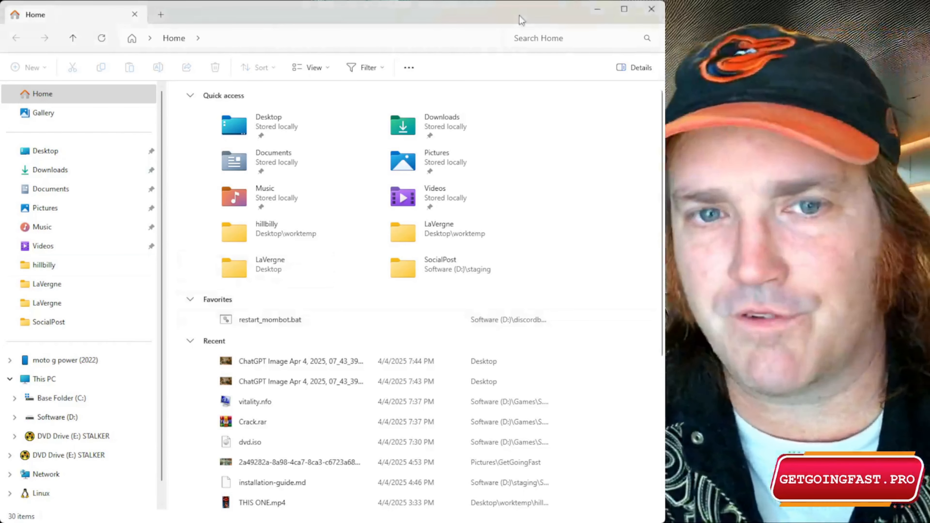
{"action": "left_click", "coordinate": [68, 419]}
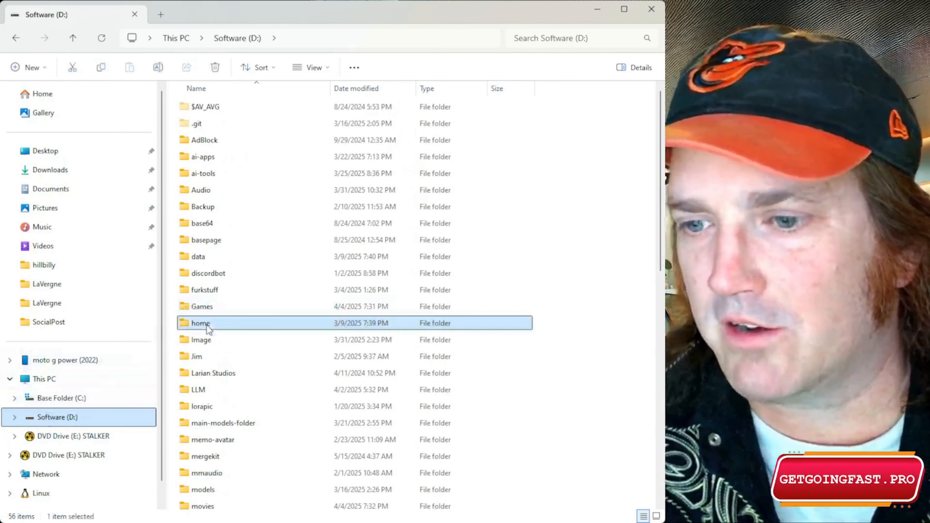
{"action": "double_click", "coordinate": [200, 323]}
{"action": "left_click", "coordinate": [17, 37]}
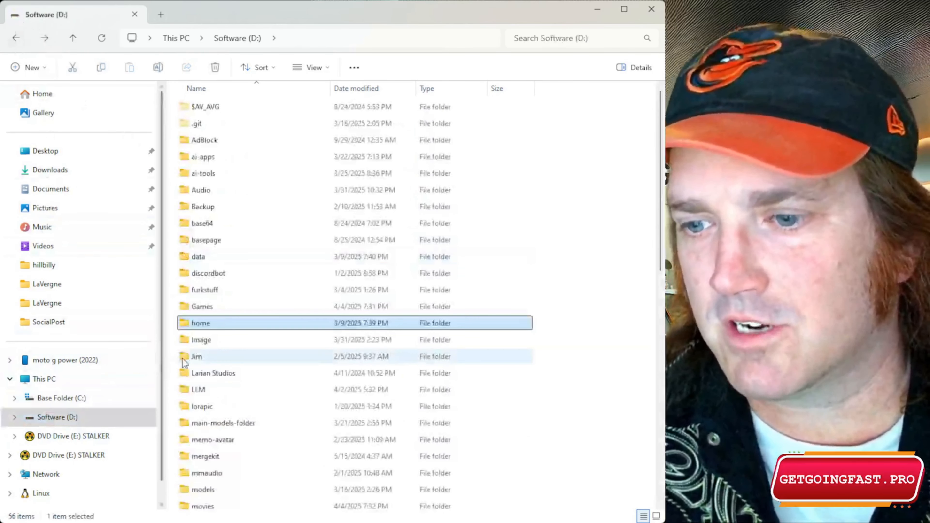
{"action": "double_click", "coordinate": [193, 343]}
{"action": "double_click", "coordinate": [205, 107]}
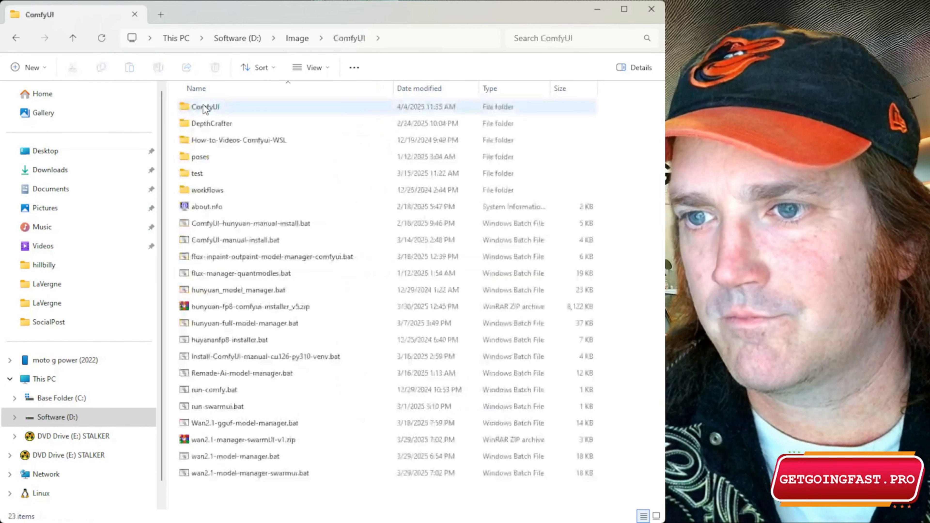
{"action": "double_click", "coordinate": [205, 107]}
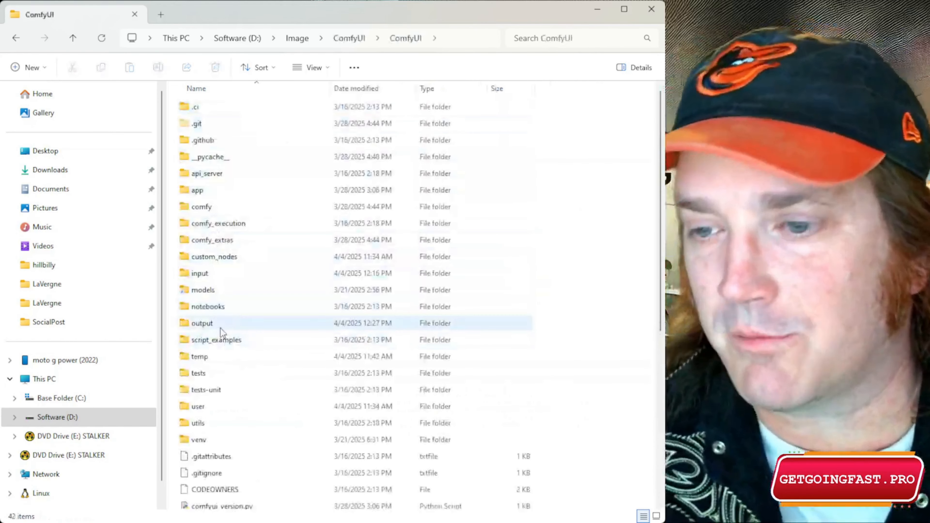
{"action": "double_click", "coordinate": [216, 257]}
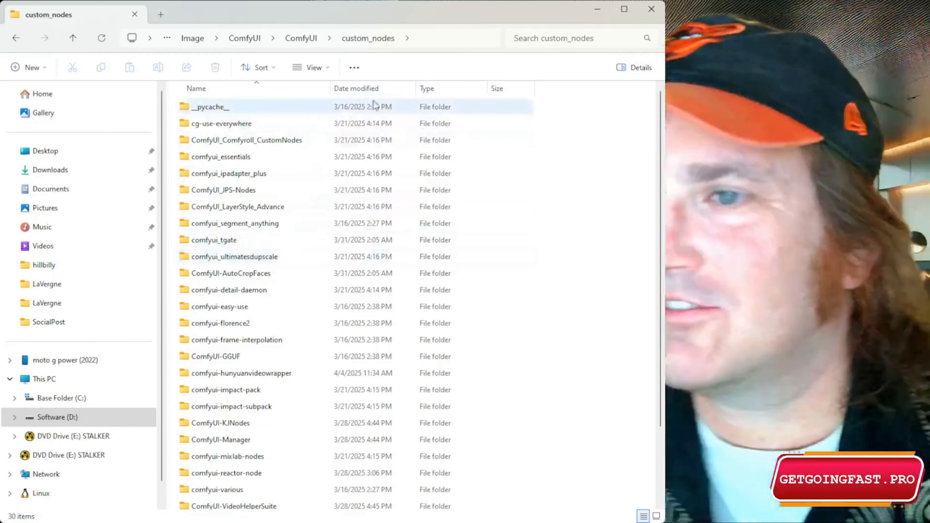
{"action": "left_click_drag", "start_coordinate": [538, 230], "coordinate": [512, 183]}
{"action": "left_click", "coordinate": [565, 342]}
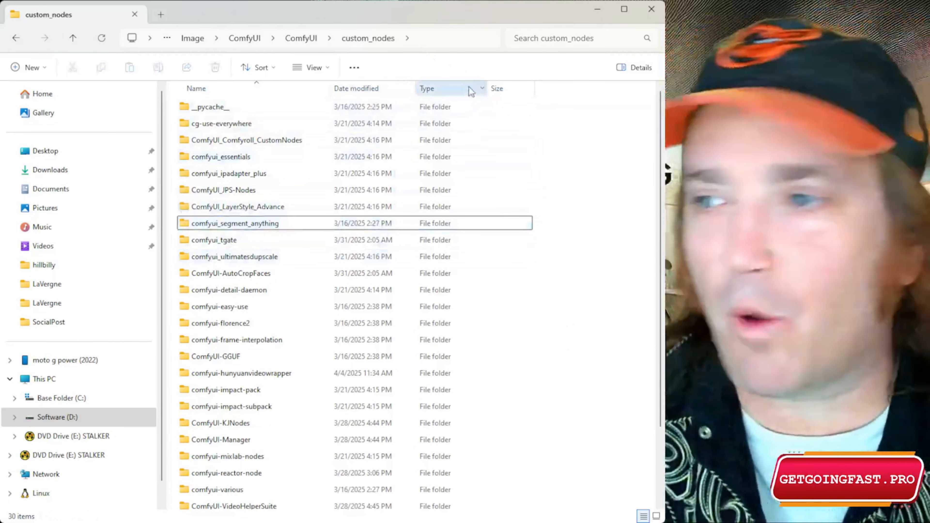
{"action": "left_click", "coordinate": [451, 37]}
{"action": "type", "text": "git clone"}
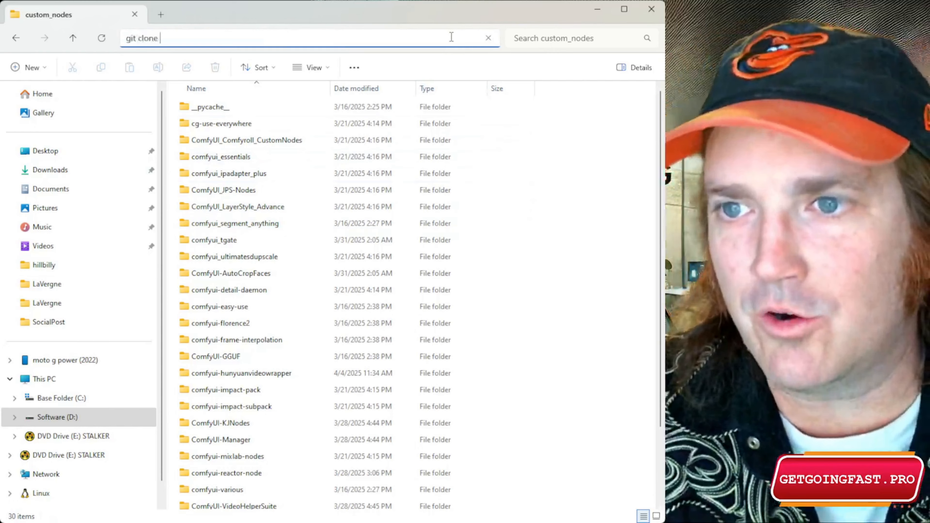
{"action": "key", "text": "ctrl+v"}
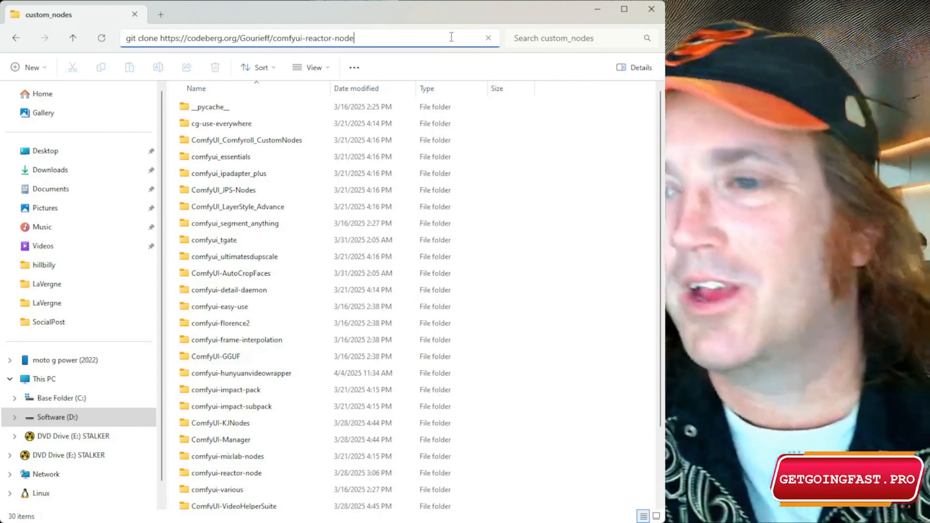
{"action": "key", "text": "Return"}
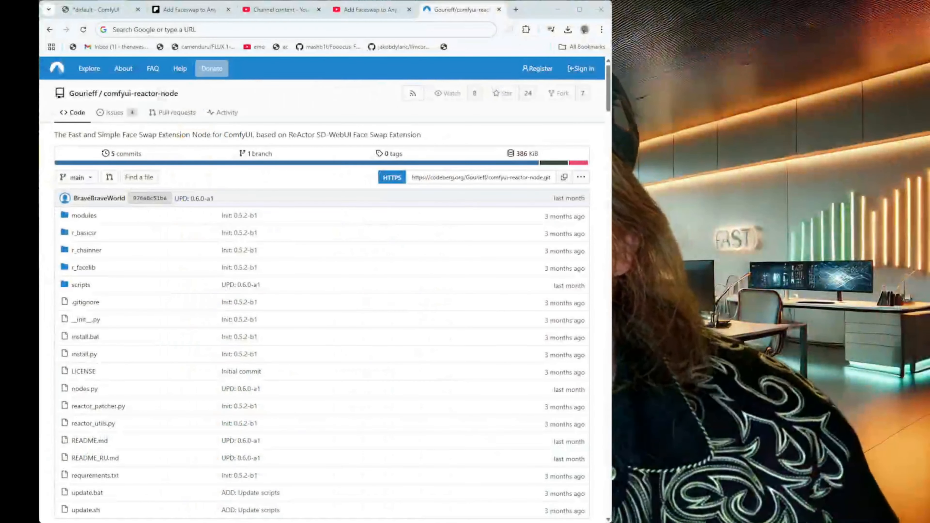
Step: Display the download options of the comfyui-reactor-node repository in the browser and return to the ComfyUI page
{"action": "left_click", "coordinate": [113, 29]}
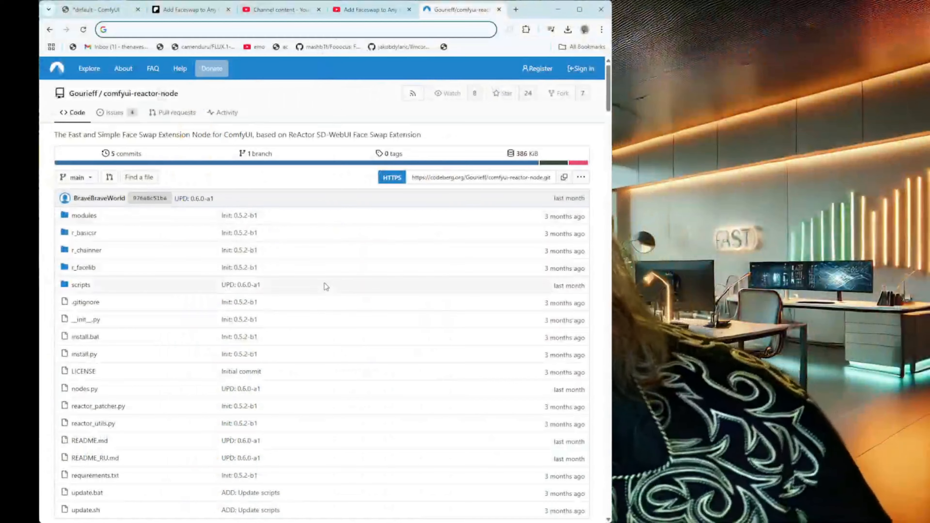
{"action": "scroll", "coordinate": [395, 241], "scroll_direction": "down", "scroll_amount": 5}
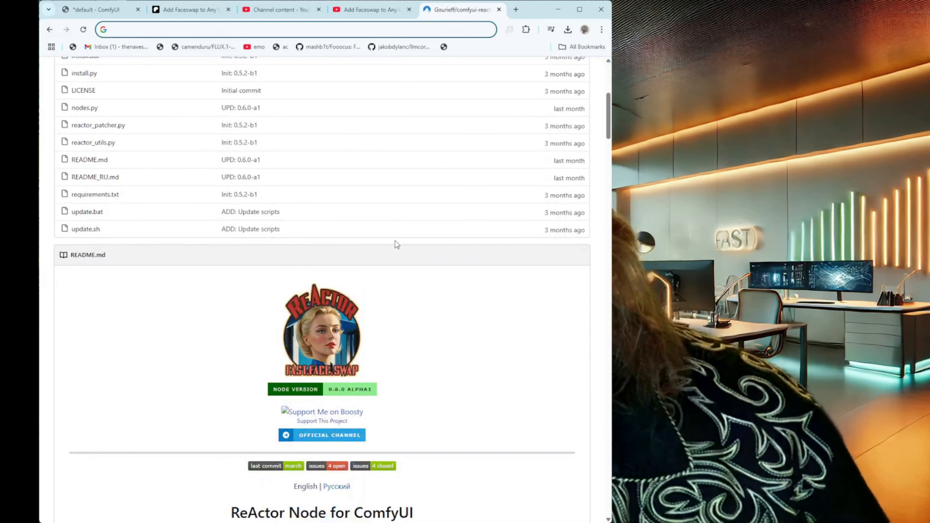
{"action": "scroll", "coordinate": [394, 244], "scroll_direction": "down", "scroll_amount": 2}
{"action": "scroll", "coordinate": [395, 242], "scroll_direction": "up", "scroll_amount": 6}
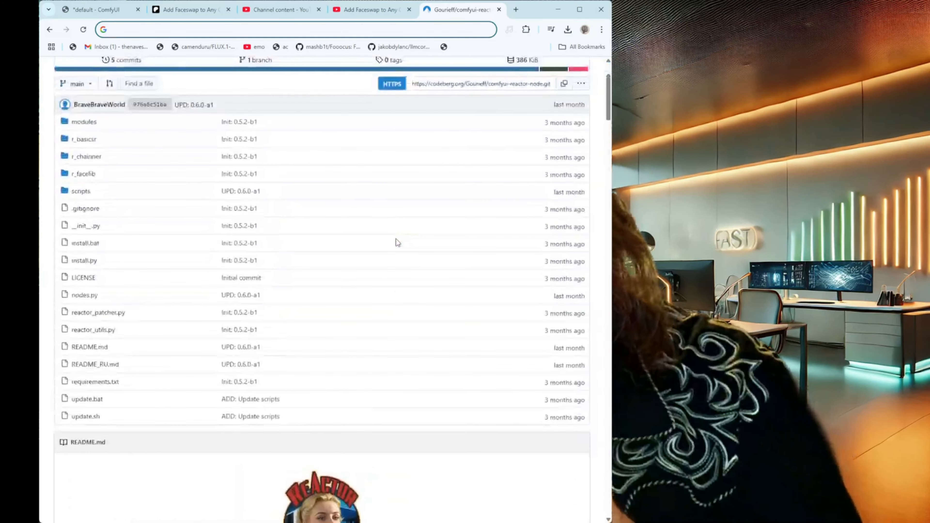
{"action": "scroll", "coordinate": [395, 242], "scroll_direction": "up", "scroll_amount": 2}
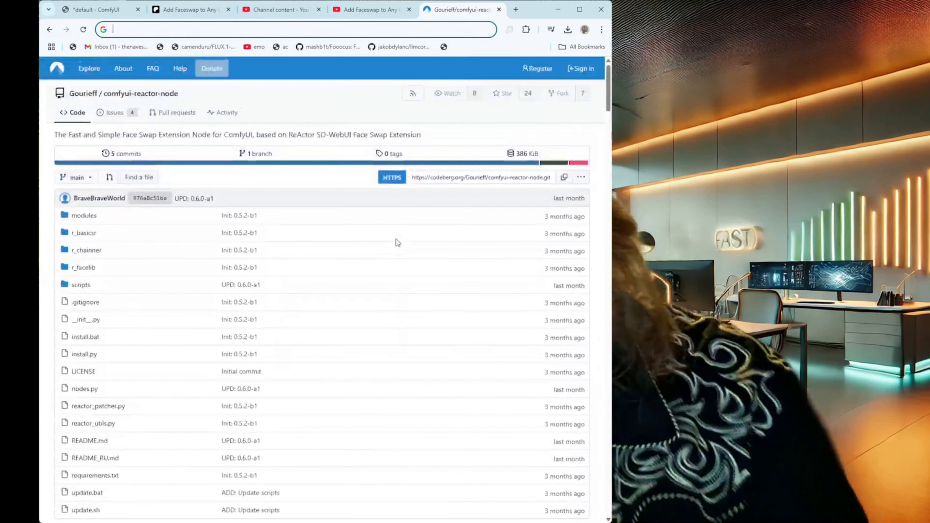
{"action": "left_click", "coordinate": [582, 178]}
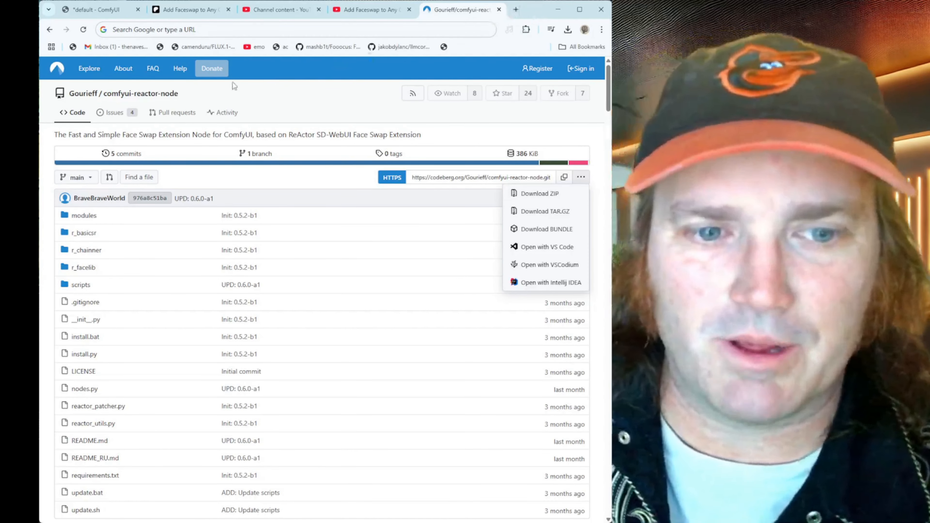
{"action": "left_click", "coordinate": [108, 11]}
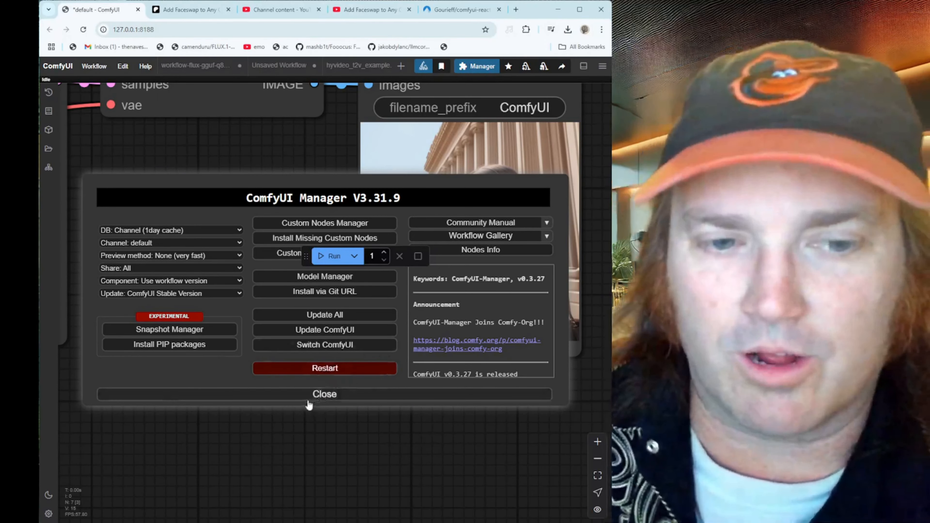
Step: Close the ComfyUI Manager and examine the end of the workflow around the VAE Decode and Save Image nodes
{"action": "left_click", "coordinate": [308, 403]}
{"action": "mouse_move", "coordinate": [247, 294]}
{"action": "left_mouse_down"}
{"action": "mouse_move", "coordinate": [273, 328]}
{"action": "mouse_move", "coordinate": [304, 405]}
{"action": "mouse_move", "coordinate": [239, 311]}
{"action": "left_mouse_up"}
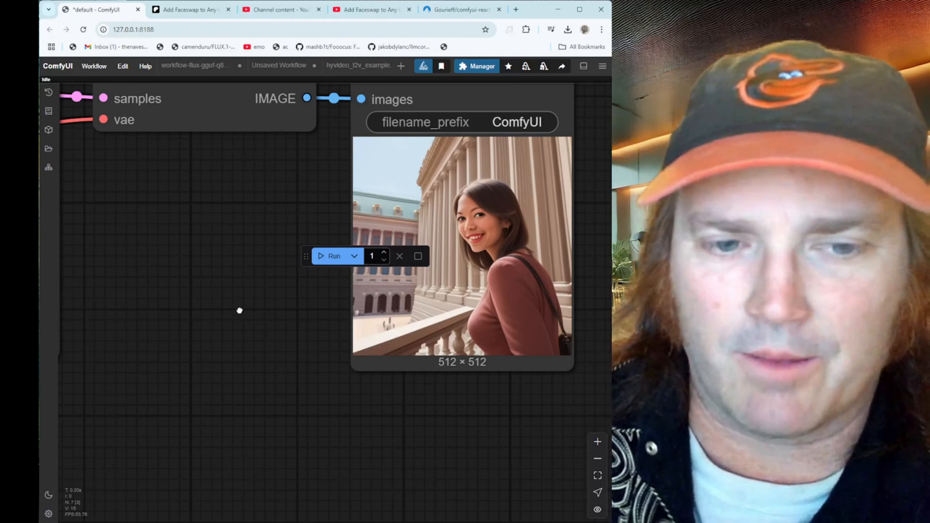
{"action": "left_click_drag", "start_coordinate": [221, 293], "coordinate": [269, 439]}
{"action": "scroll", "coordinate": [289, 342], "scroll_direction": "down", "scroll_amount": 1}
{"action": "scroll", "coordinate": [288, 341], "scroll_direction": "down", "scroll_amount": 3}
{"action": "scroll", "coordinate": [286, 349], "scroll_direction": "up", "scroll_amount": 2}
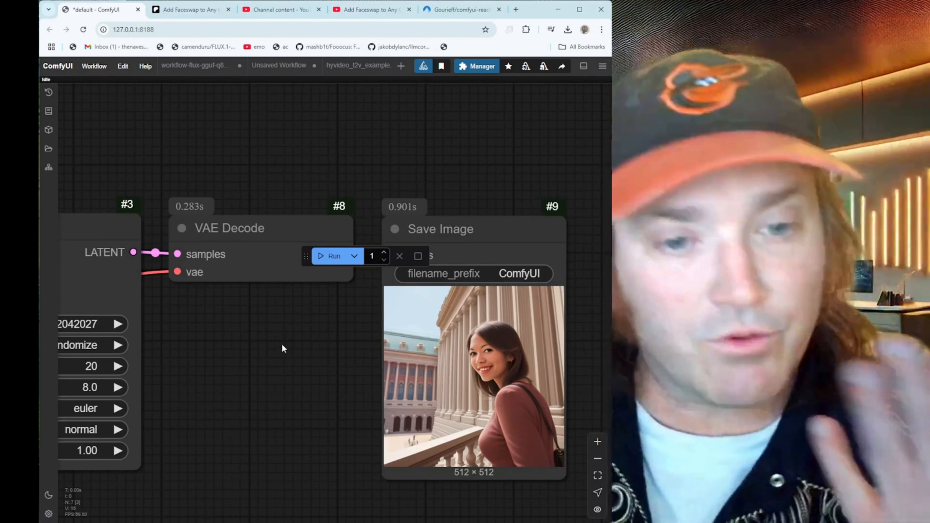
{"action": "left_click_drag", "start_coordinate": [281, 346], "coordinate": [187, 311]}
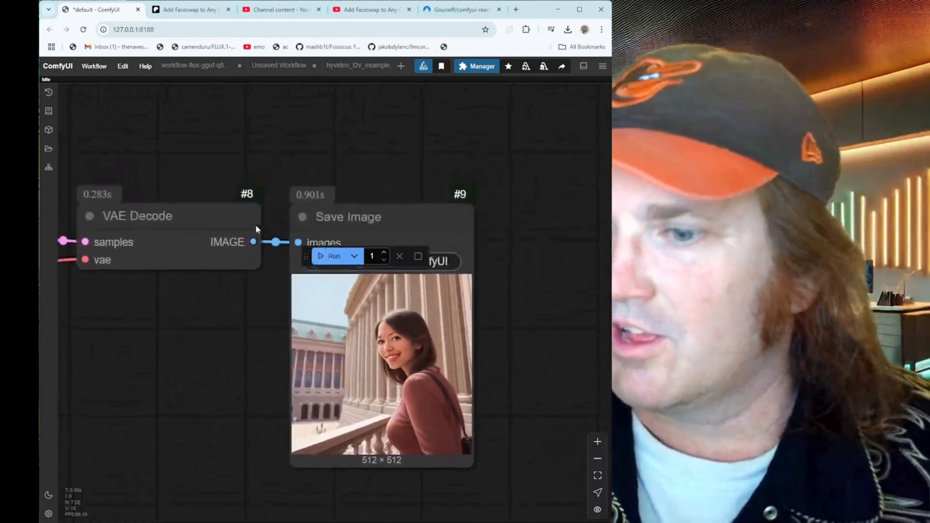
{"action": "scroll", "coordinate": [196, 342], "scroll_direction": "up", "scroll_amount": 1}
{"action": "scroll", "coordinate": [200, 360], "scroll_direction": "down", "scroll_amount": 2}
{"action": "left_click_drag", "start_coordinate": [176, 370], "coordinate": [672, 225]}
{"action": "left_click_drag", "start_coordinate": [377, 363], "coordinate": [2, 464]}
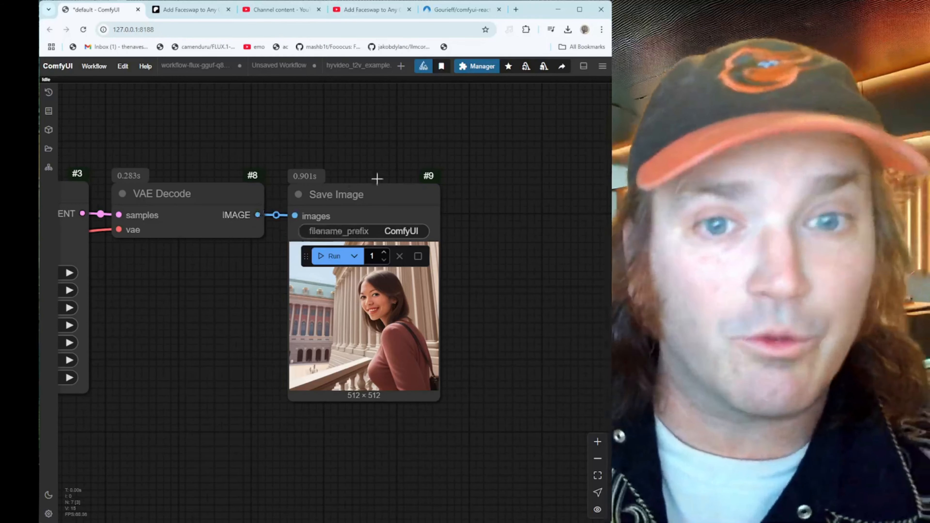
Step: Move the Save Image node away from VAE Decode to open a gap between them, and review the rest of the workflow
{"action": "left_click_drag", "start_coordinate": [387, 184], "coordinate": [498, 165]}
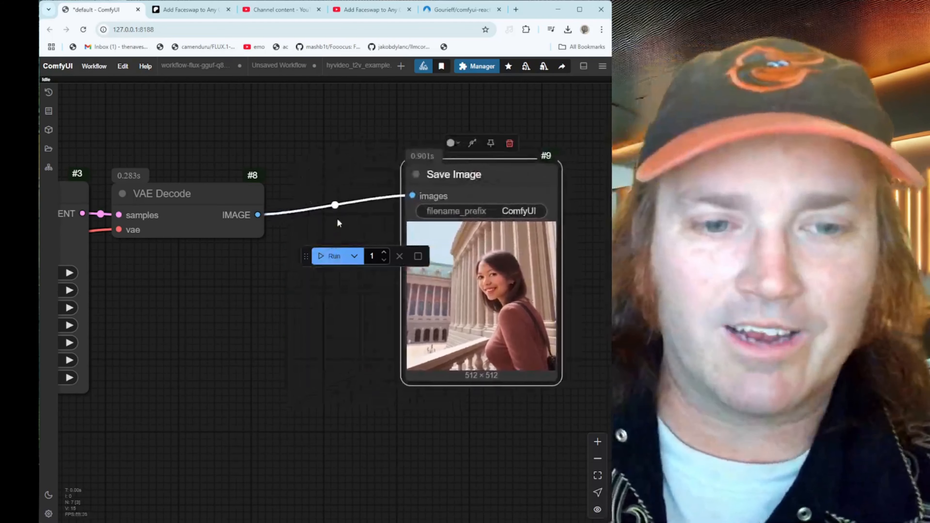
{"action": "left_click_drag", "start_coordinate": [276, 335], "coordinate": [637, 325]}
{"action": "scroll", "coordinate": [287, 396], "scroll_direction": "down", "scroll_amount": 3}
{"action": "left_click_drag", "start_coordinate": [289, 450], "coordinate": [566, 385]}
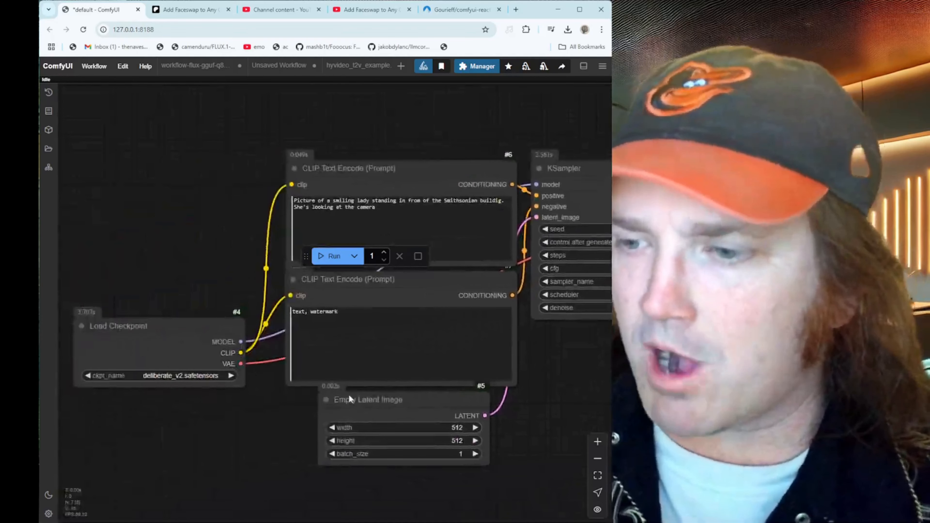
{"action": "left_click_drag", "start_coordinate": [239, 431], "coordinate": [175, 449]}
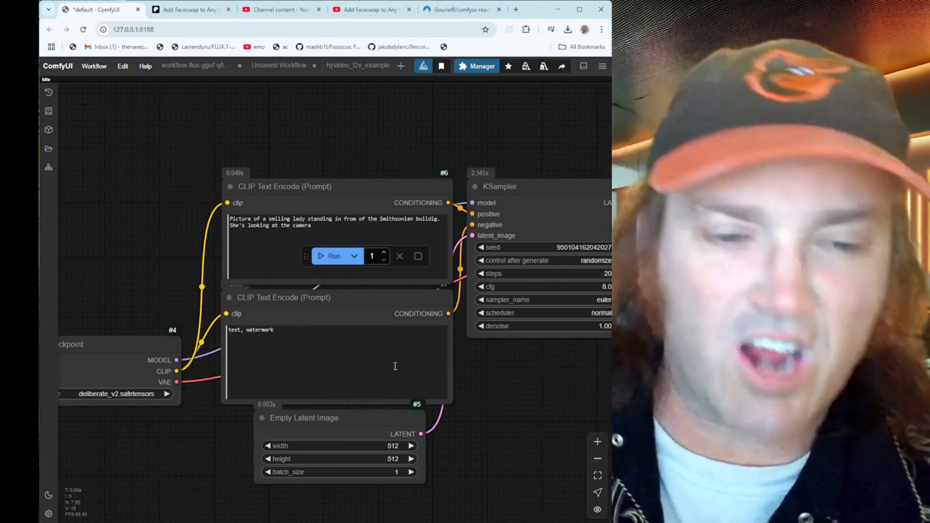
{"action": "left_click_drag", "start_coordinate": [521, 454], "coordinate": [449, 452]}
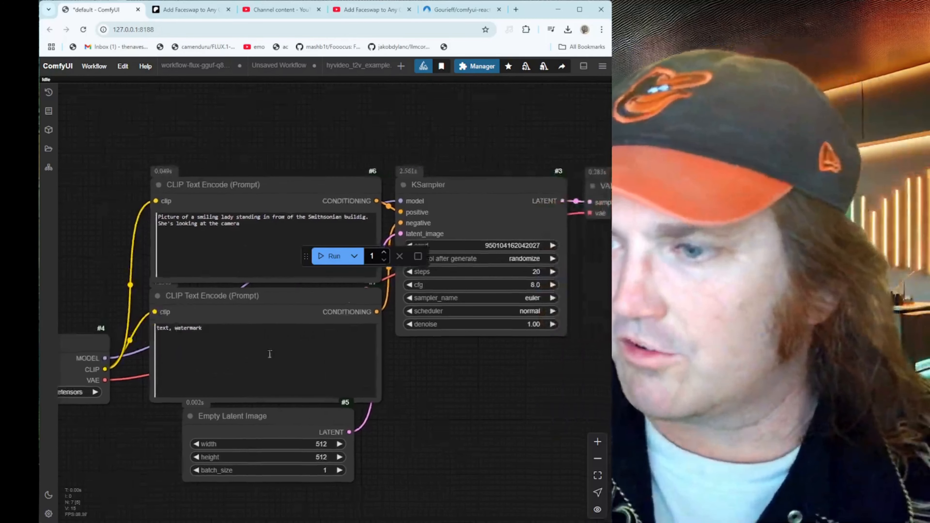
{"action": "left_click_drag", "start_coordinate": [529, 451], "coordinate": [259, 453]}
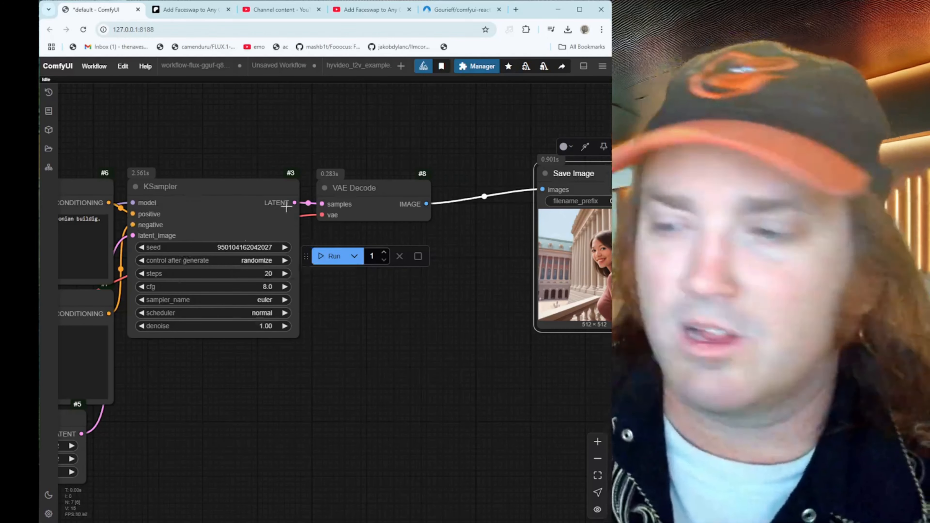
{"action": "left_click_drag", "start_coordinate": [485, 307], "coordinate": [274, 310]}
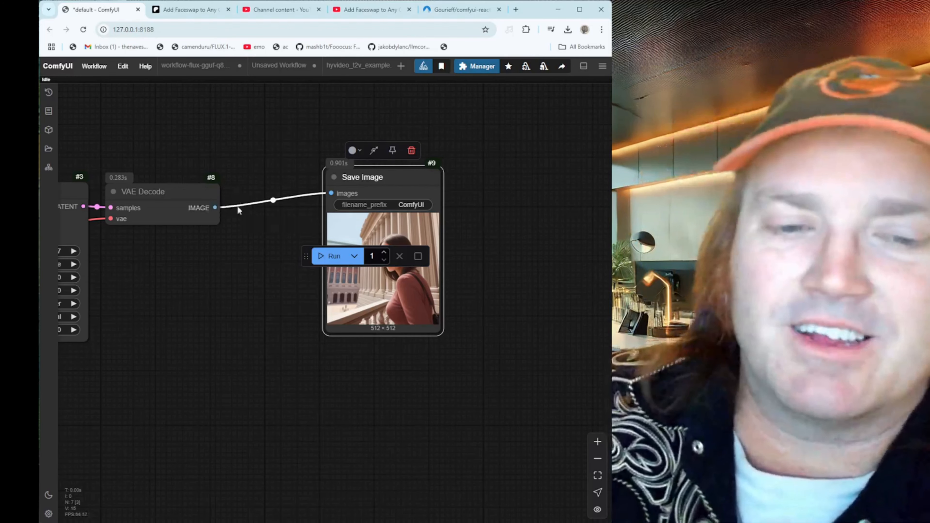
Step: Add a ReActor Restore Face node and place it just below the VAE Decode node
{"action": "right_click", "coordinate": [235, 263]}
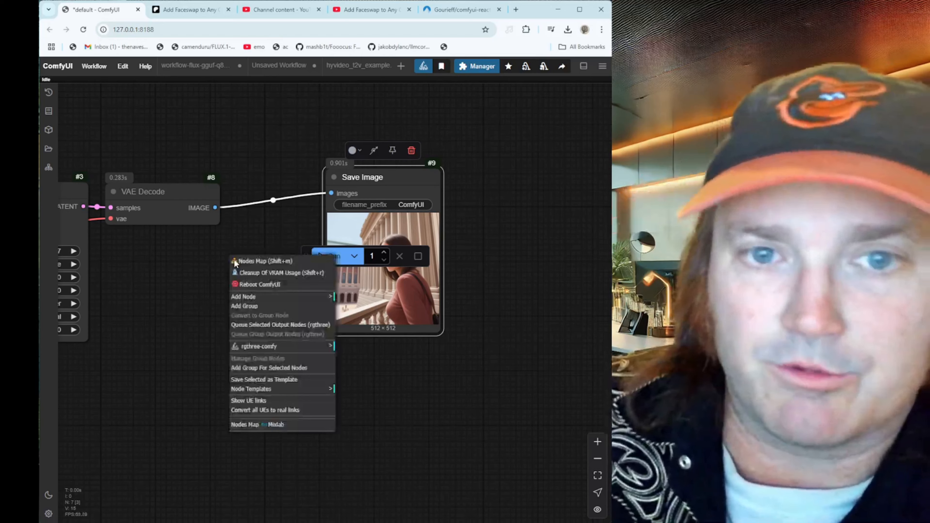
{"action": "left_click", "coordinate": [252, 298]}
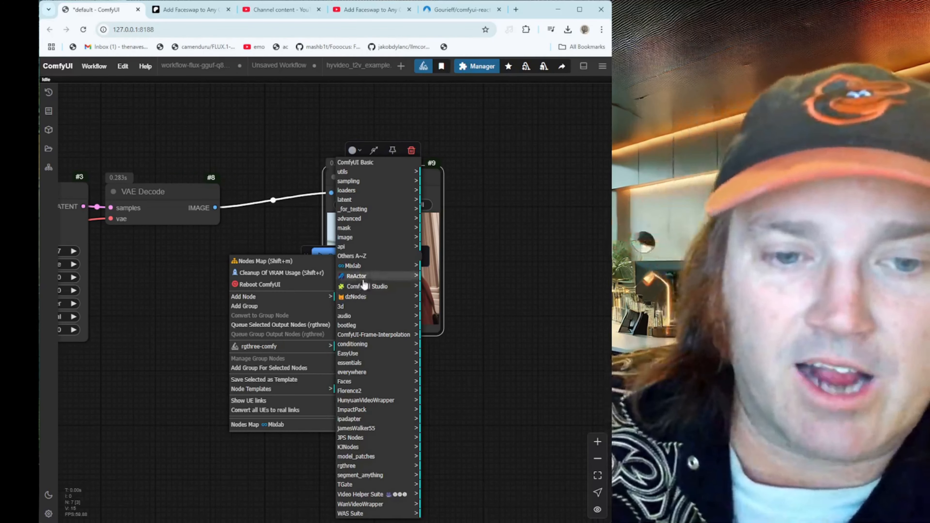
{"action": "left_click", "coordinate": [363, 279]}
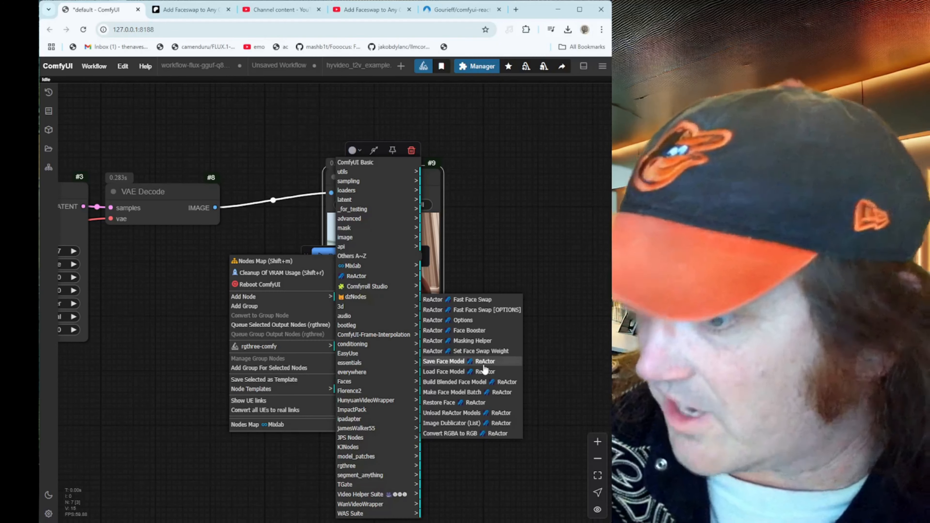
{"action": "left_click", "coordinate": [474, 403]}
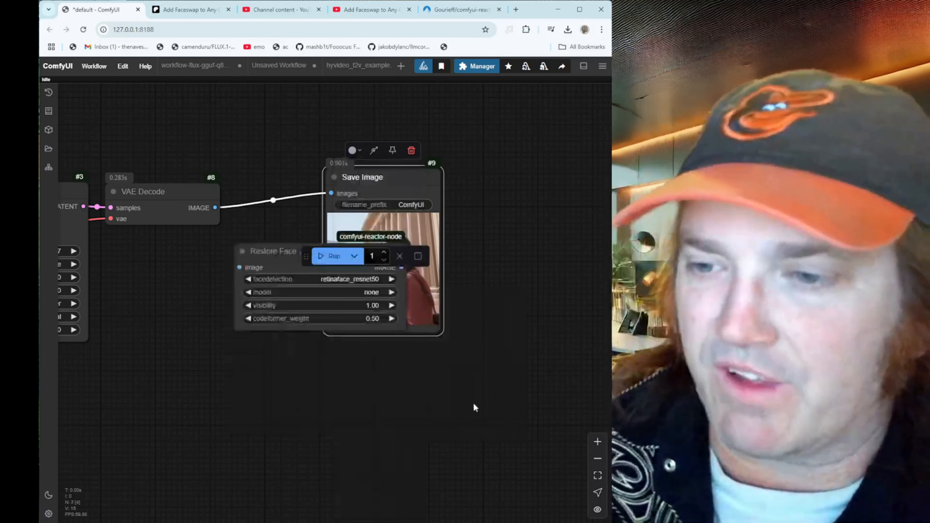
{"action": "left_click_drag", "start_coordinate": [284, 256], "coordinate": [190, 277]}
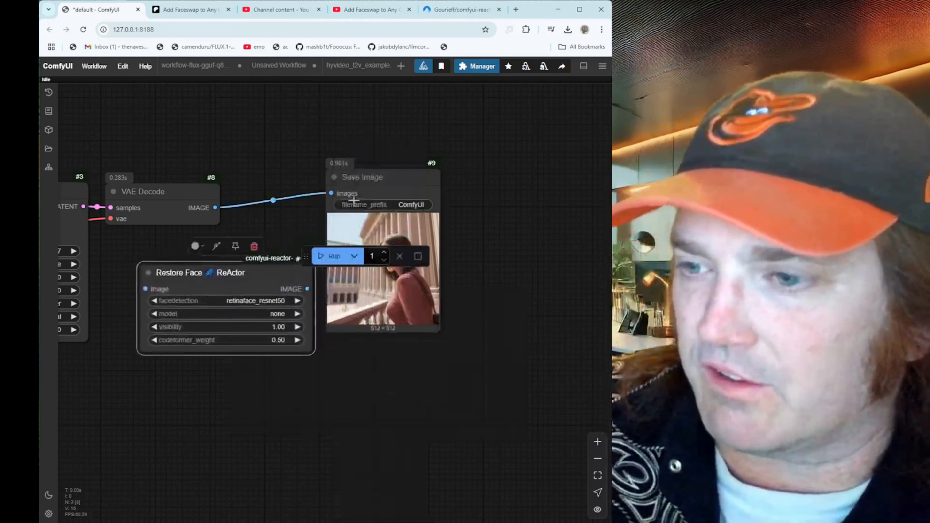
Step: Move Save Image farther away and reroute the VAE Decode image output from it to the repositioned Restore Face node's image input
{"action": "left_click_drag", "start_coordinate": [384, 180], "coordinate": [559, 98]}
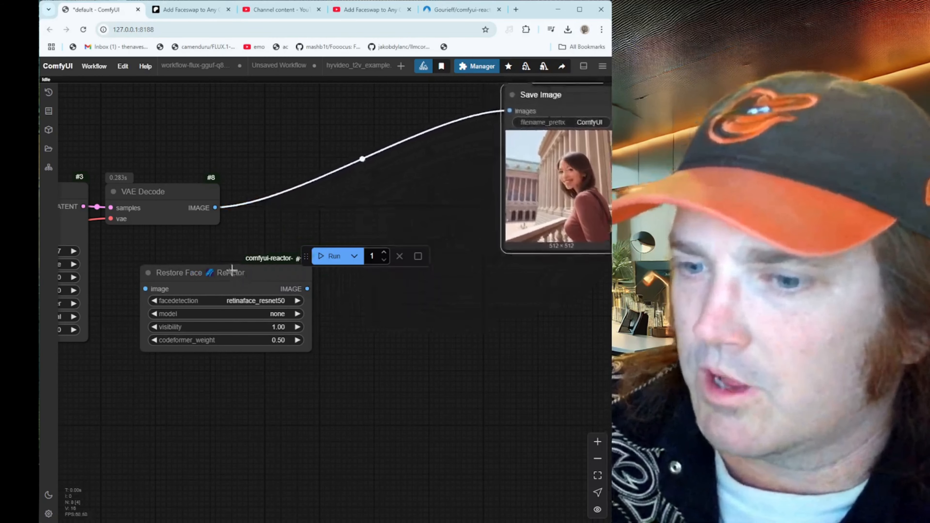
{"action": "left_click_drag", "start_coordinate": [232, 270], "coordinate": [398, 220]}
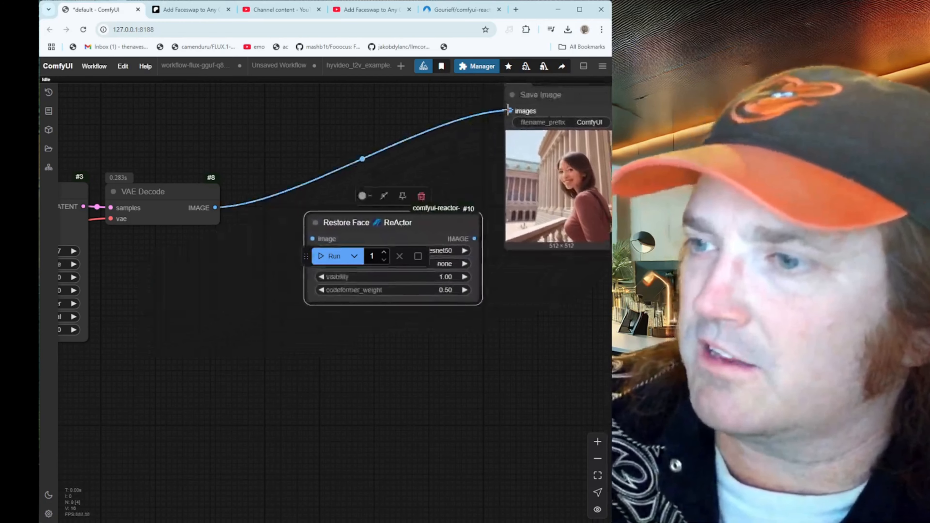
{"action": "left_click_drag", "start_coordinate": [508, 110], "coordinate": [312, 239]}
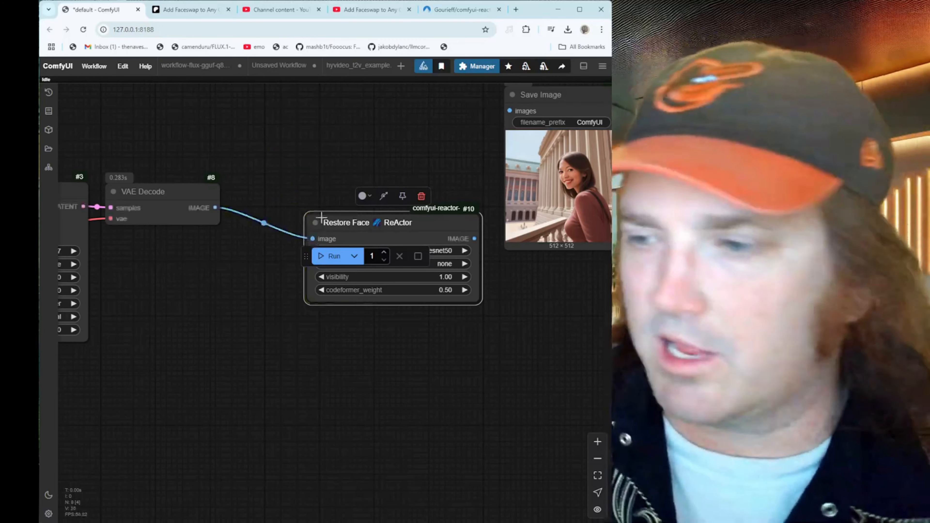
{"action": "left_click_drag", "start_coordinate": [429, 225], "coordinate": [332, 288]}
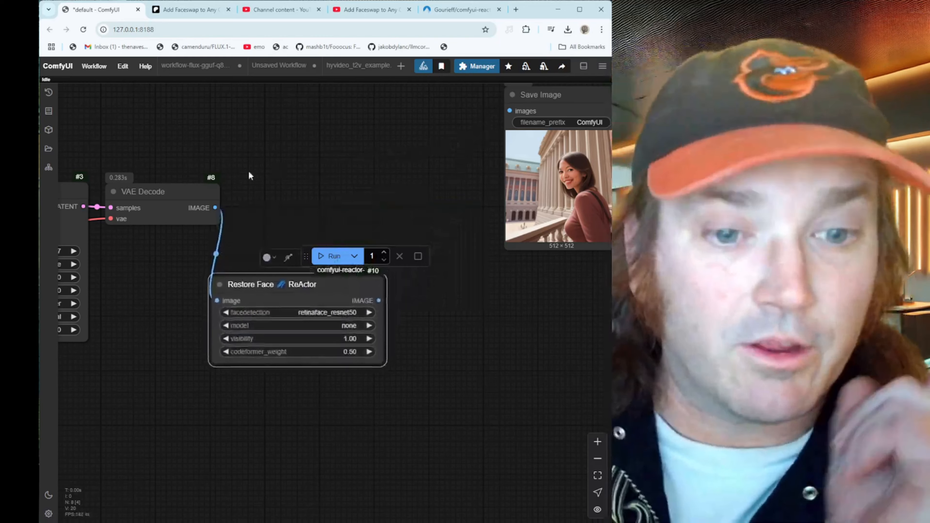
Step: Add a ReActor Fast Face Swap node and arrange it beside the Restore Face node, shifting Restore Face beneath VAE Decode
{"action": "right_click", "coordinate": [304, 185]}
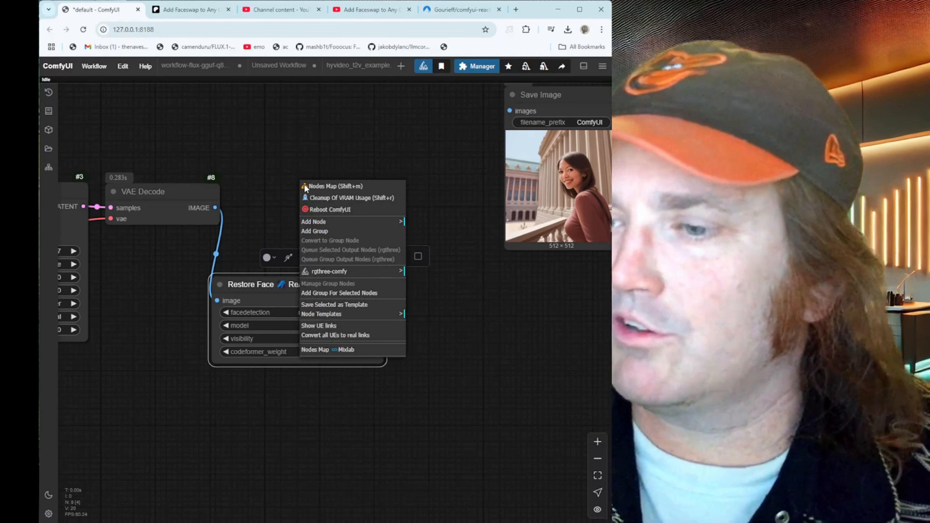
{"action": "left_click", "coordinate": [324, 221]}
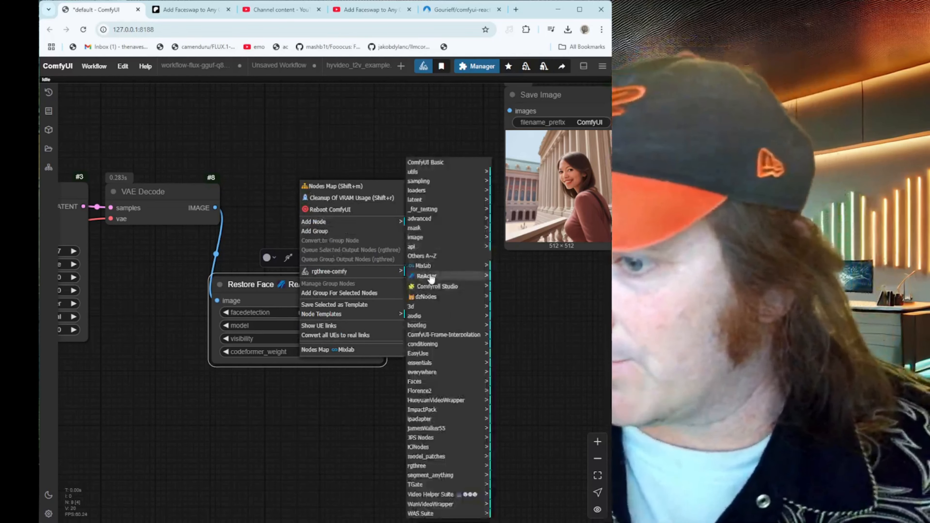
{"action": "left_click", "coordinate": [429, 277]}
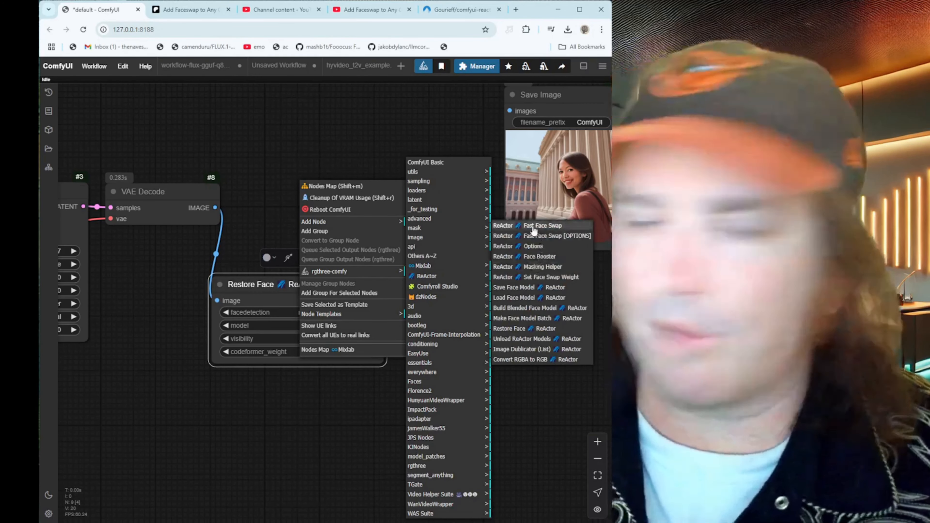
{"action": "left_click", "coordinate": [533, 227]}
{"action": "left_click_drag", "start_coordinate": [292, 278], "coordinate": [194, 285]}
{"action": "left_click_drag", "start_coordinate": [363, 177], "coordinate": [377, 252]}
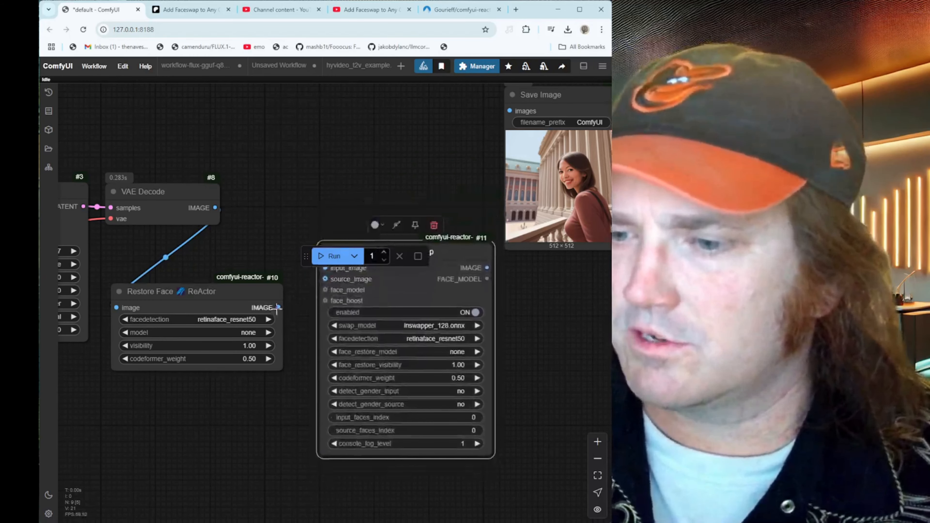
Step: Connect Restore Face's image output to Fast Face Swap's input_image, and Fast Face Swap's image output to Save Image
{"action": "left_click_drag", "start_coordinate": [278, 308], "coordinate": [325, 268]}
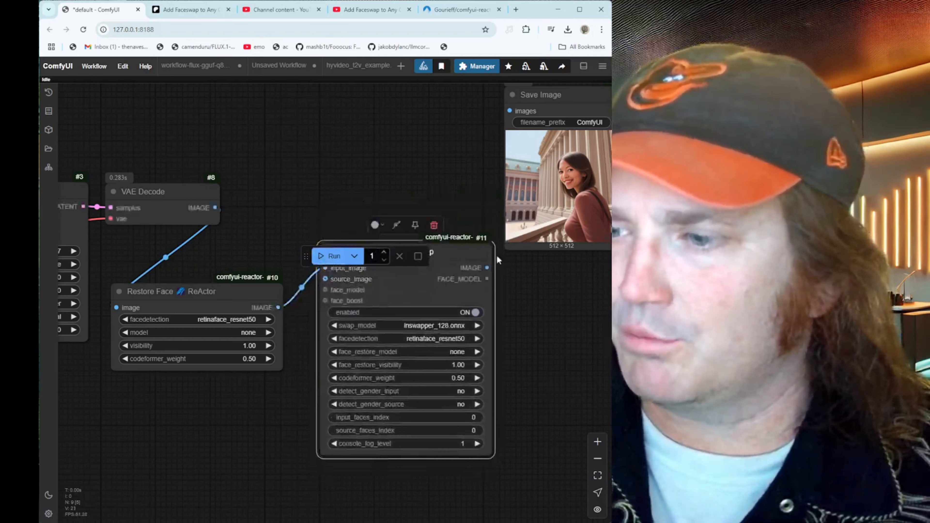
{"action": "left_click_drag", "start_coordinate": [484, 267], "coordinate": [512, 102]}
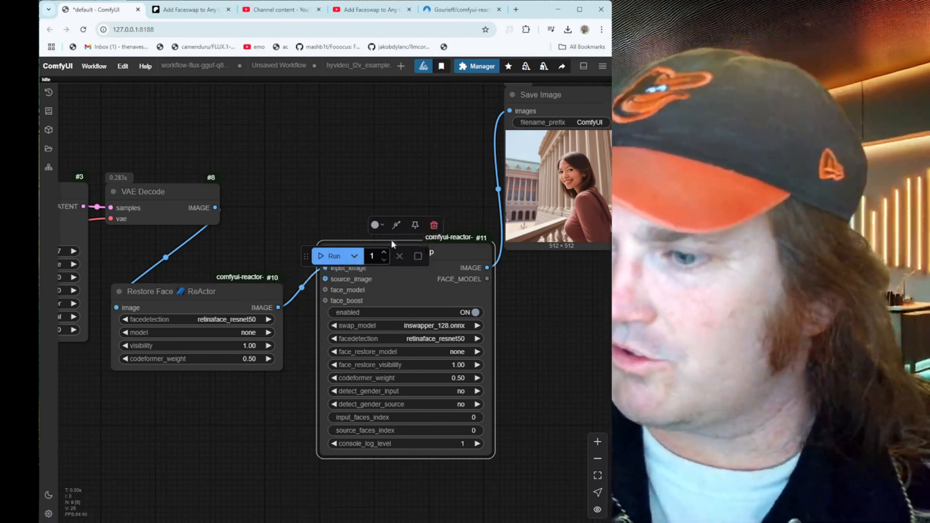
Step: Move the floating run controls clear of the nodes and set the Restore Face model to codeformer-v0.1.0.pth
{"action": "left_click_drag", "start_coordinate": [306, 256], "coordinate": [117, 475]}
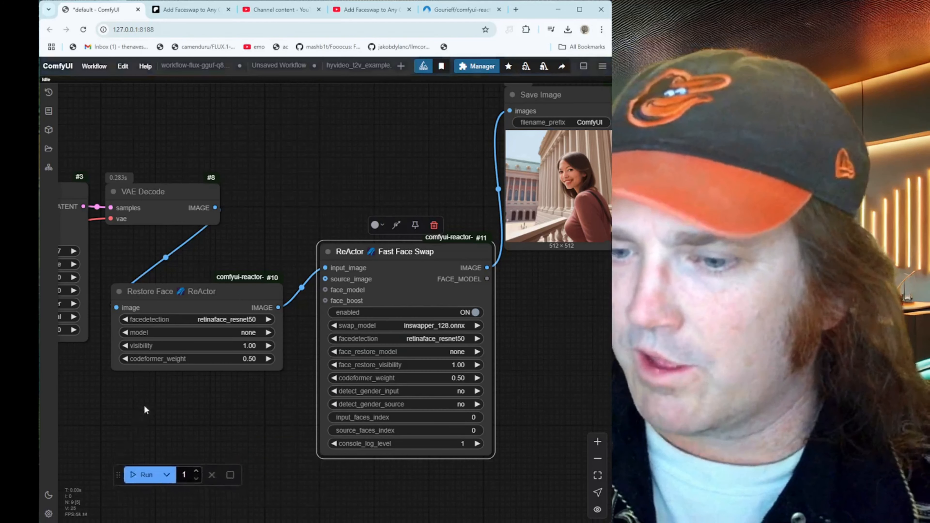
{"action": "left_click", "coordinate": [206, 332]}
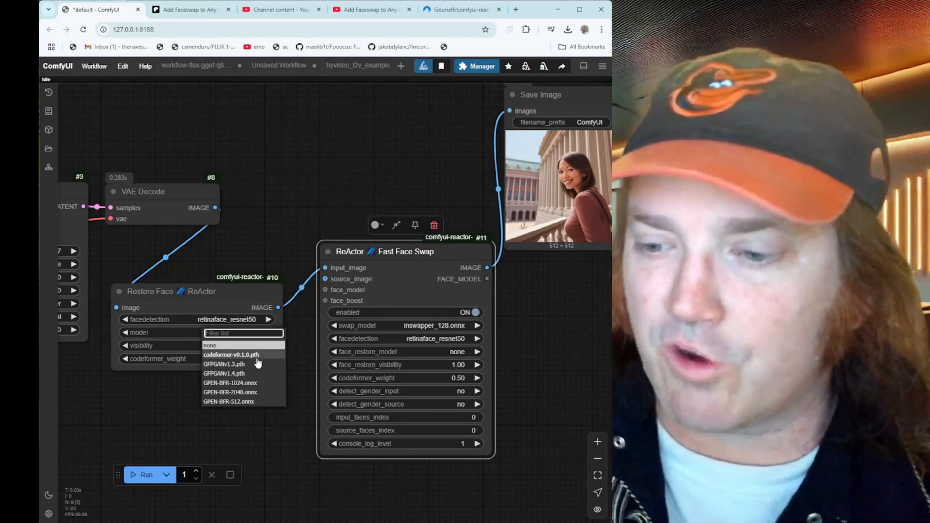
{"action": "left_click", "coordinate": [253, 355]}
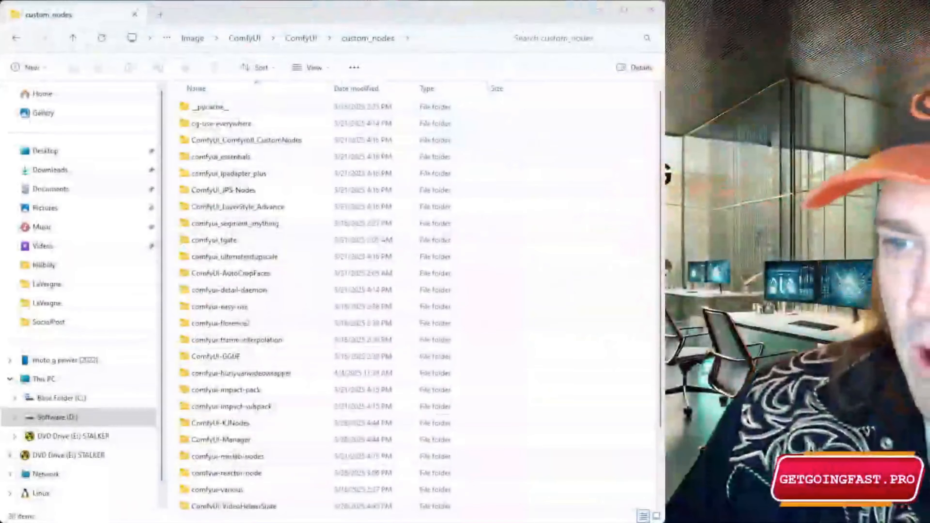
Step: Switch to File Explorer and open the models folder under D:\Image\ComfyUI\ComfyUI
{"action": "left_click", "coordinate": [443, 38]}
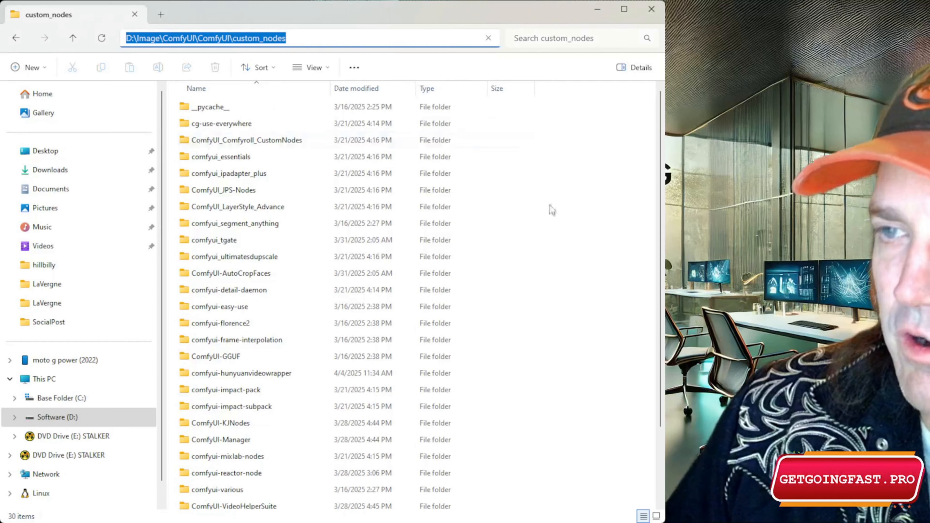
{"action": "key", "text": "Escape"}
{"action": "left_click", "coordinate": [301, 41]}
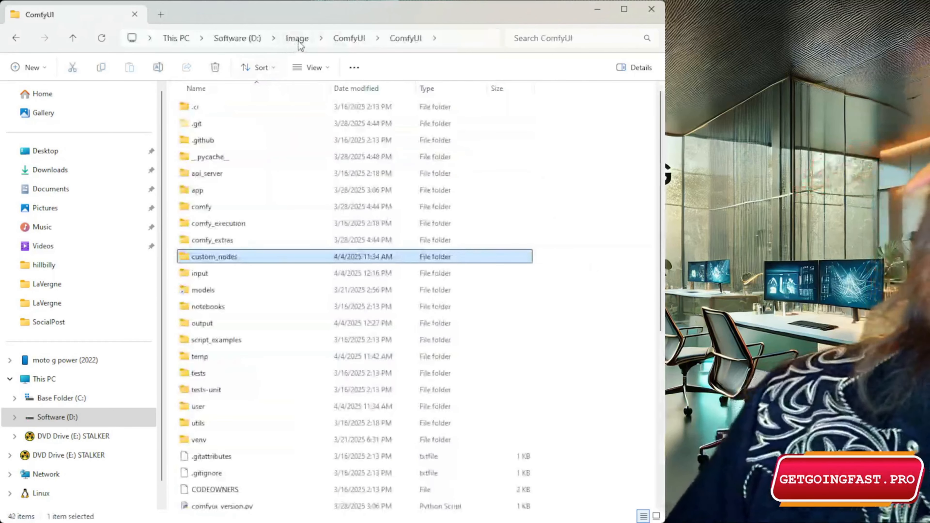
{"action": "double_click", "coordinate": [218, 292]}
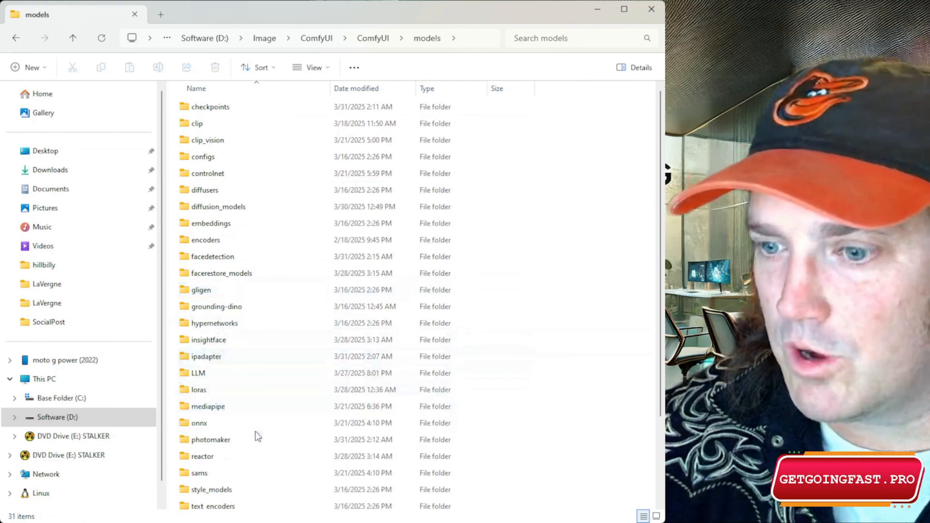
Step: Look through the insightface folder and its models subfolder, return to the main models folder and review its list of folders
{"action": "double_click", "coordinate": [225, 340]}
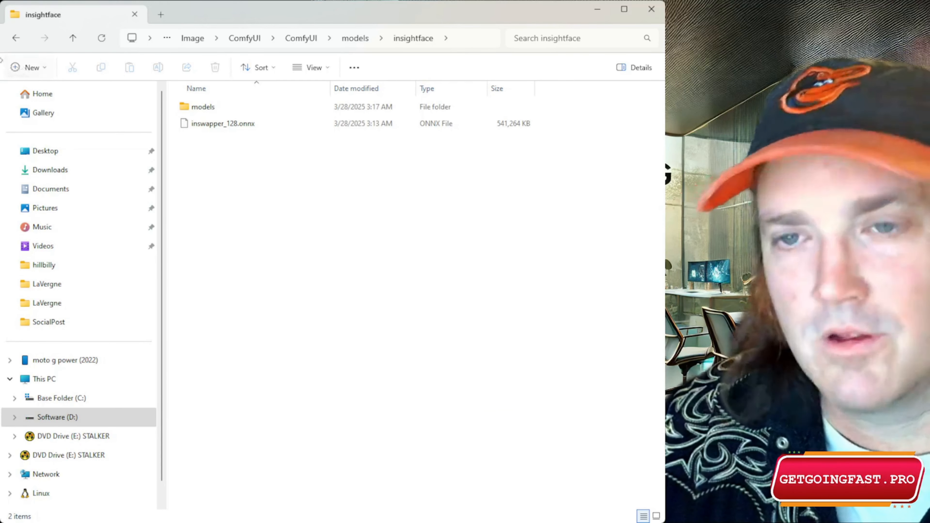
{"action": "double_click", "coordinate": [201, 107]}
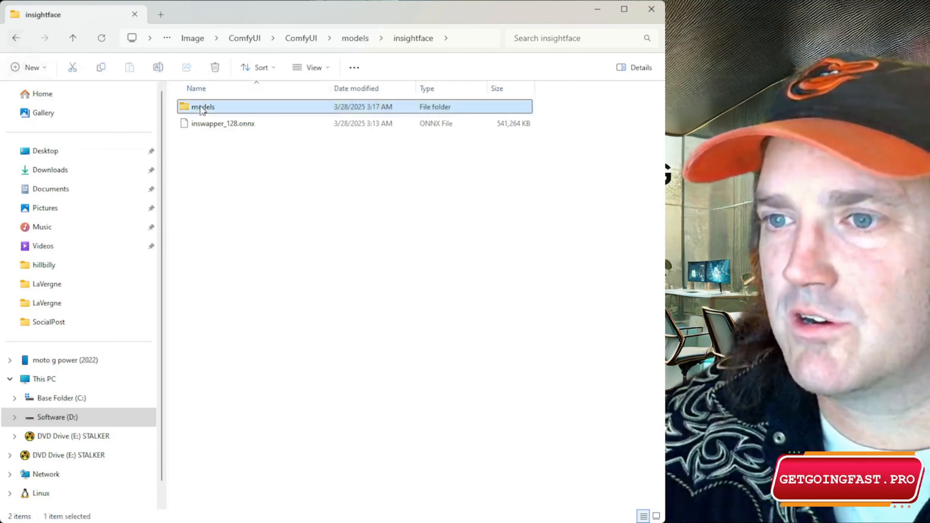
{"action": "left_click", "coordinate": [18, 39]}
{"action": "left_click", "coordinate": [19, 39]}
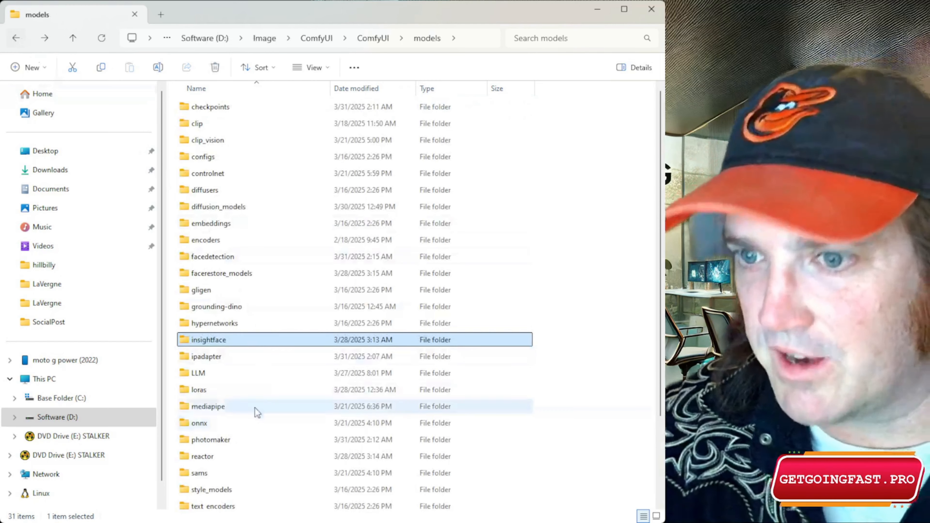
{"action": "scroll", "coordinate": [245, 247], "scroll_direction": "down", "scroll_amount": 2}
{"action": "scroll", "coordinate": [238, 198], "scroll_direction": "up", "scroll_amount": 2}
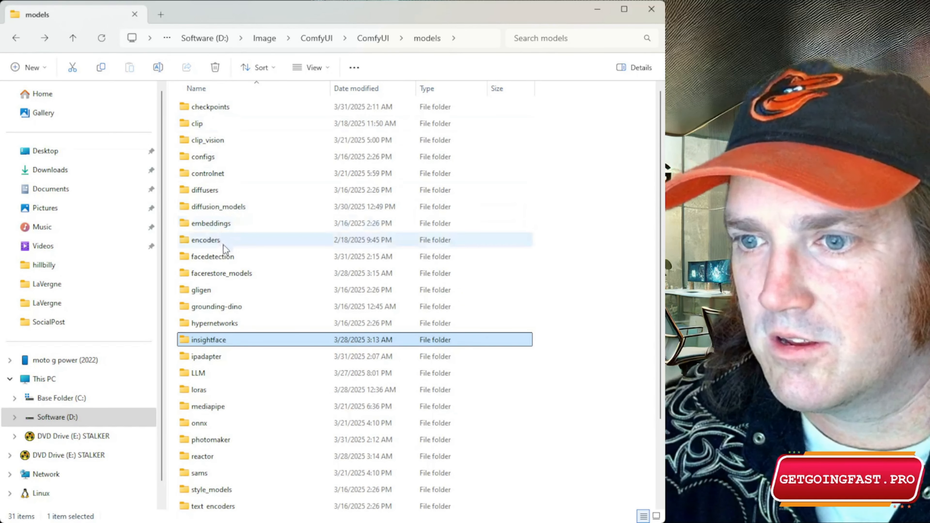
Step: Look through the facedetection and facerestore_models folders, returning to the main models folder
{"action": "double_click", "coordinate": [230, 258]}
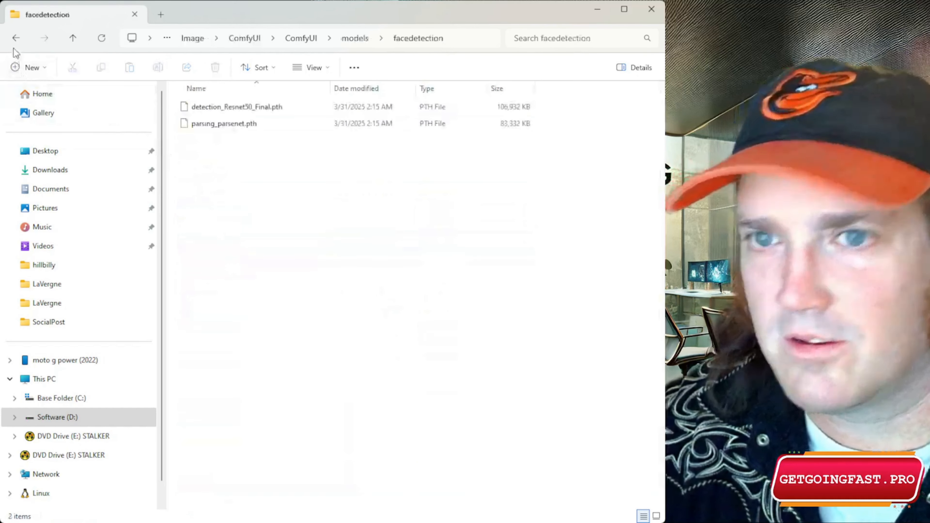
{"action": "left_click", "coordinate": [15, 38]}
{"action": "double_click", "coordinate": [219, 273]}
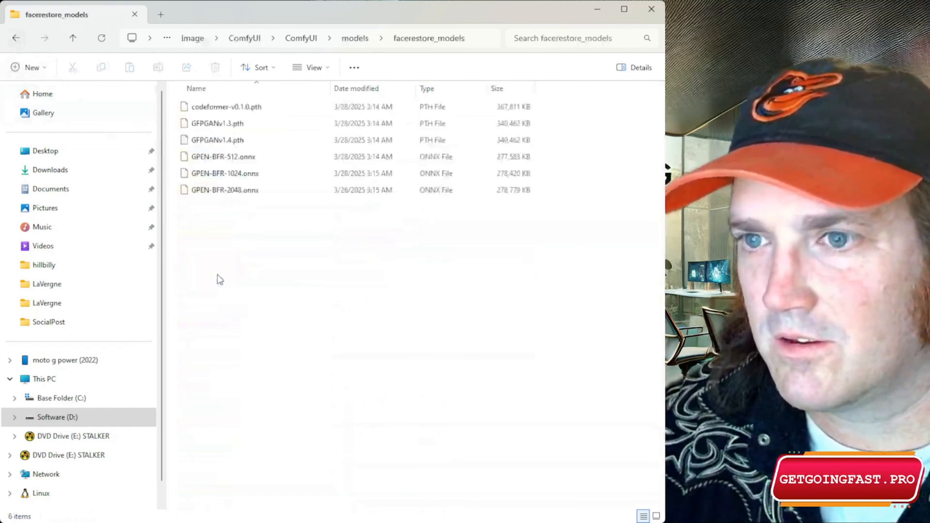
{"action": "left_click", "coordinate": [16, 37]}
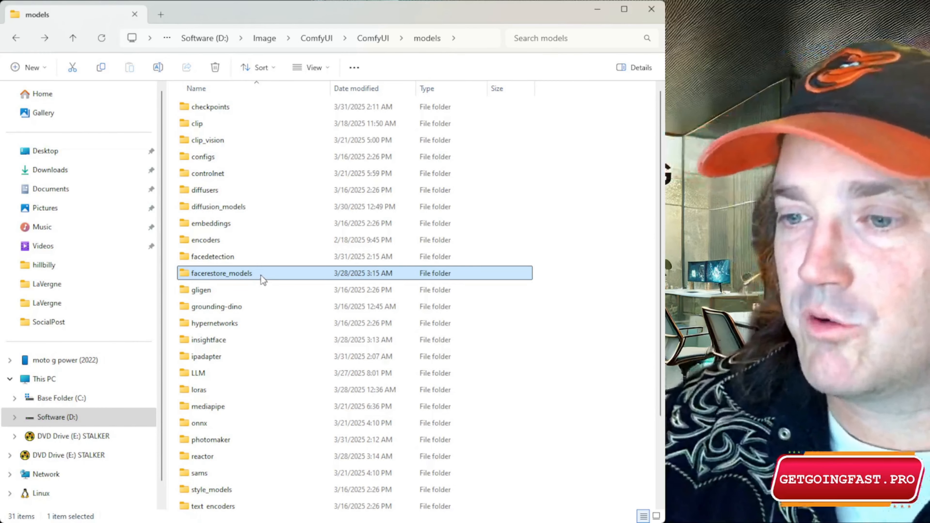
{"action": "double_click", "coordinate": [262, 277]}
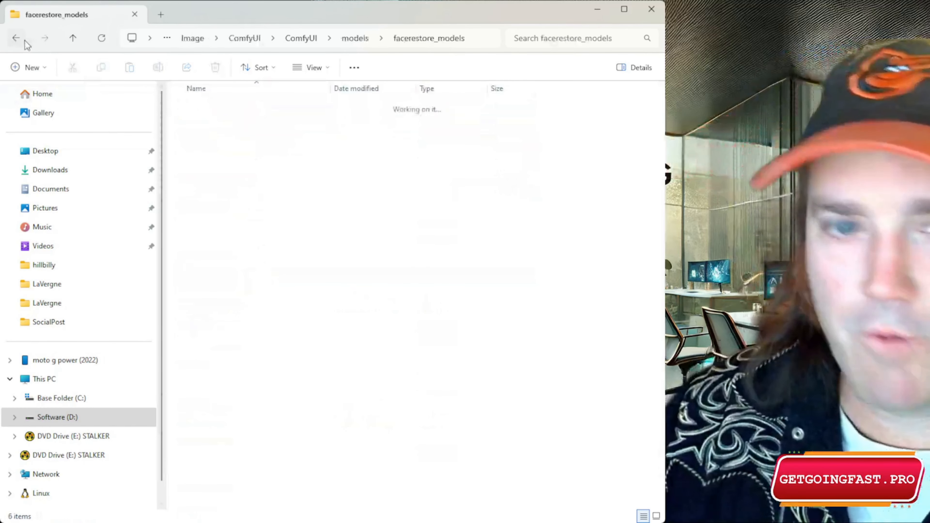
{"action": "left_click", "coordinate": [16, 38]}
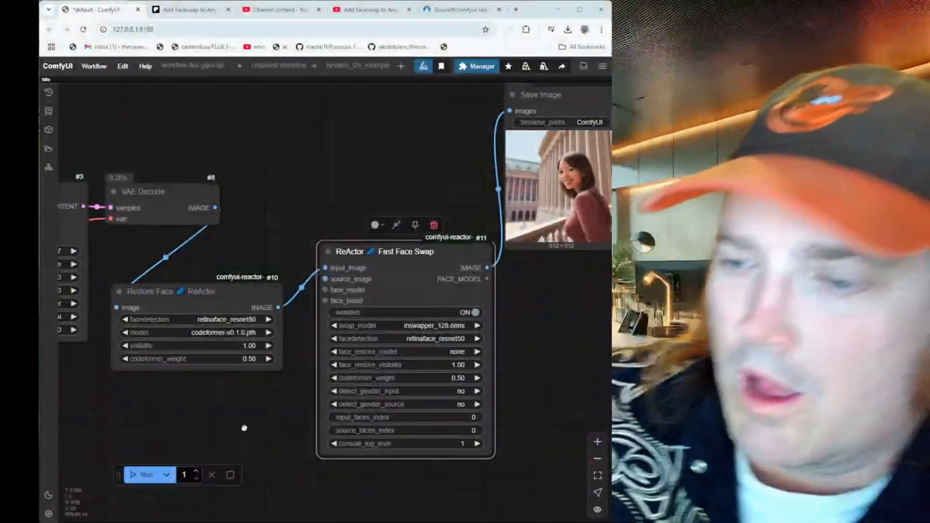
Step: Return to ComfyUI and set Fast Face Swap's face_restore_model to codeformer-v0.1.0.pth
{"action": "left_click", "coordinate": [244, 428]}
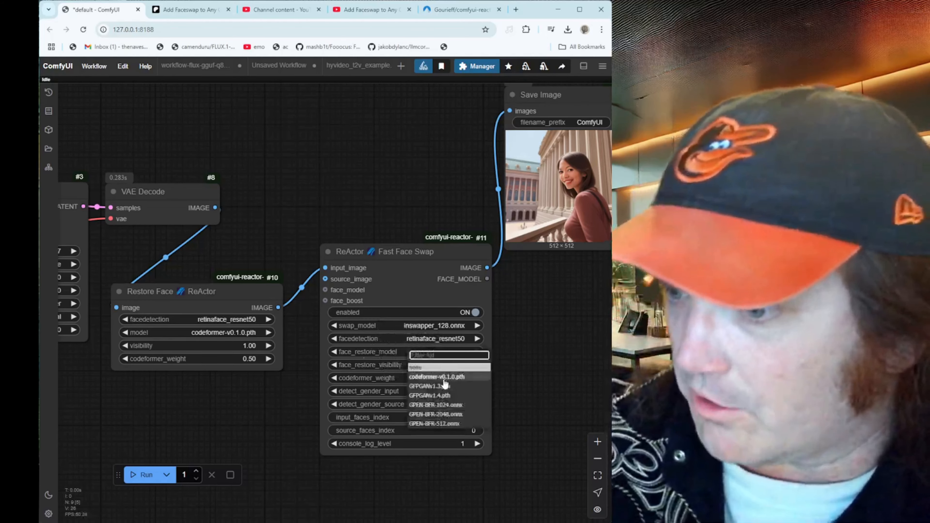
{"action": "left_click", "coordinate": [436, 377]}
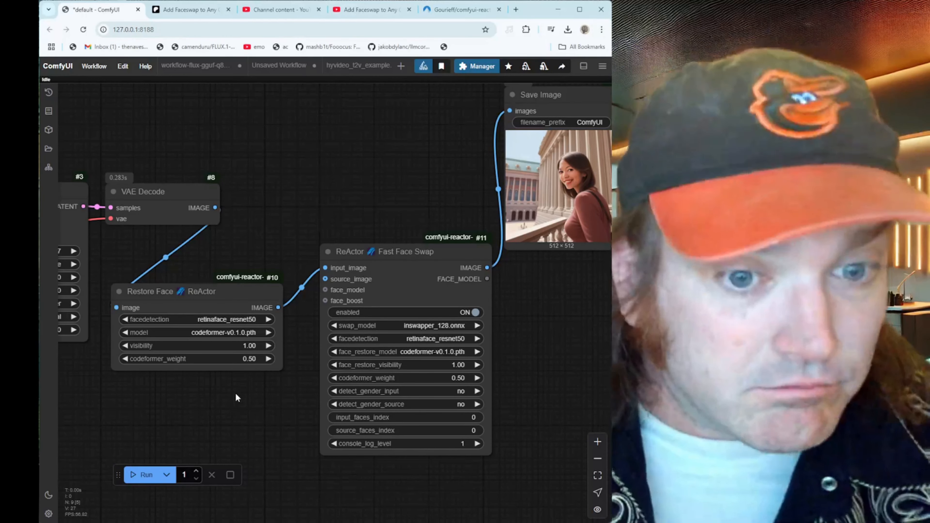
Step: Add a Load Image node from the image category and place it above the Fast Face Swap node
{"action": "left_click_drag", "start_coordinate": [313, 194], "coordinate": [598, 201]}
{"action": "left_click_drag", "start_coordinate": [240, 431], "coordinate": [0, 365]}
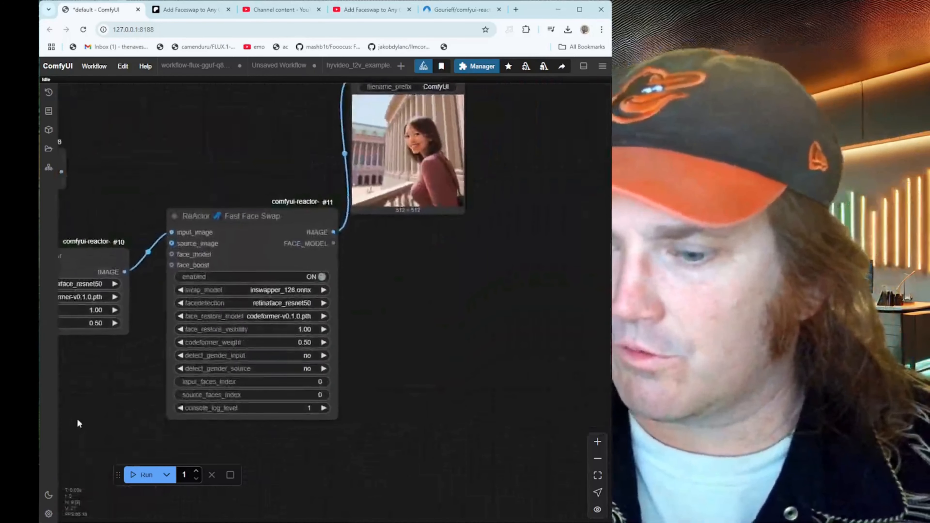
{"action": "left_click_drag", "start_coordinate": [90, 402], "coordinate": [196, 395]}
{"action": "scroll", "coordinate": [241, 441], "scroll_direction": "down", "scroll_amount": 3}
{"action": "left_click_drag", "start_coordinate": [265, 126], "coordinate": [261, 241]}
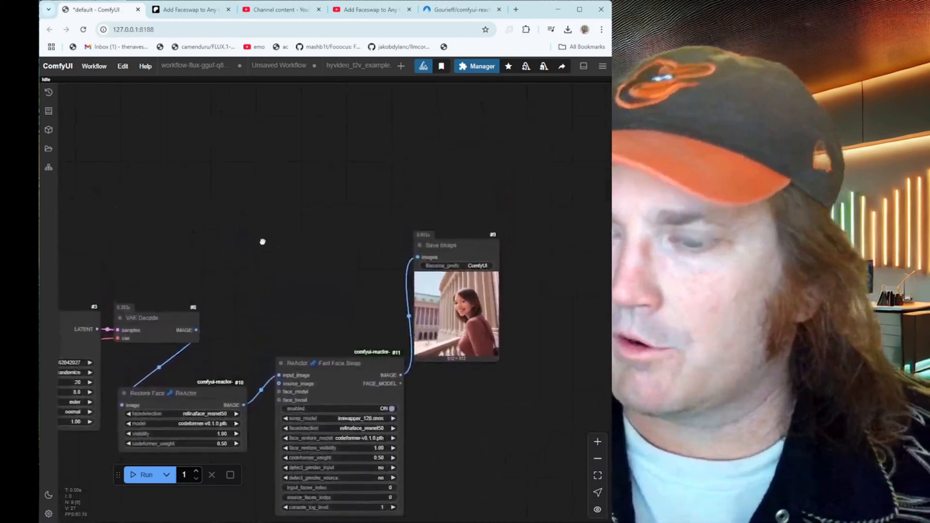
{"action": "right_click", "coordinate": [241, 184]}
{"action": "left_click", "coordinate": [267, 223]}
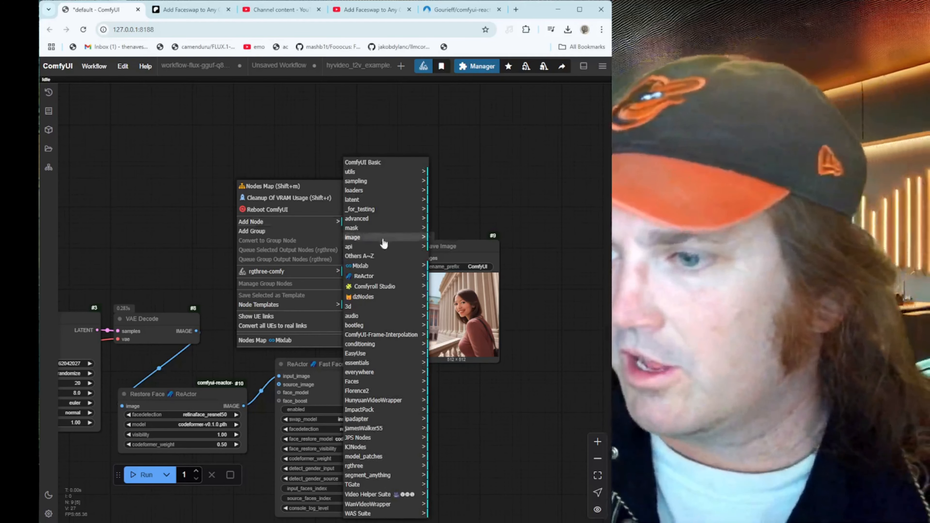
{"action": "left_click", "coordinate": [383, 238]}
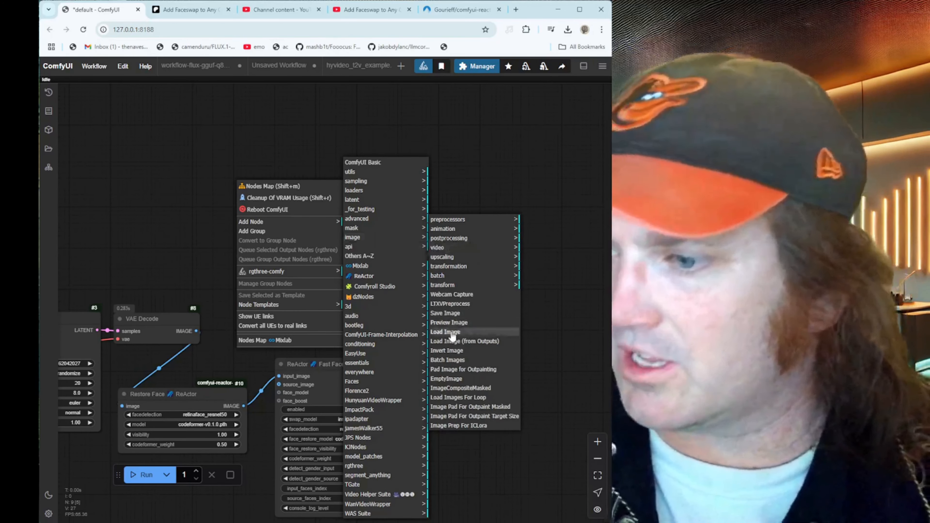
{"action": "left_click", "coordinate": [452, 335]}
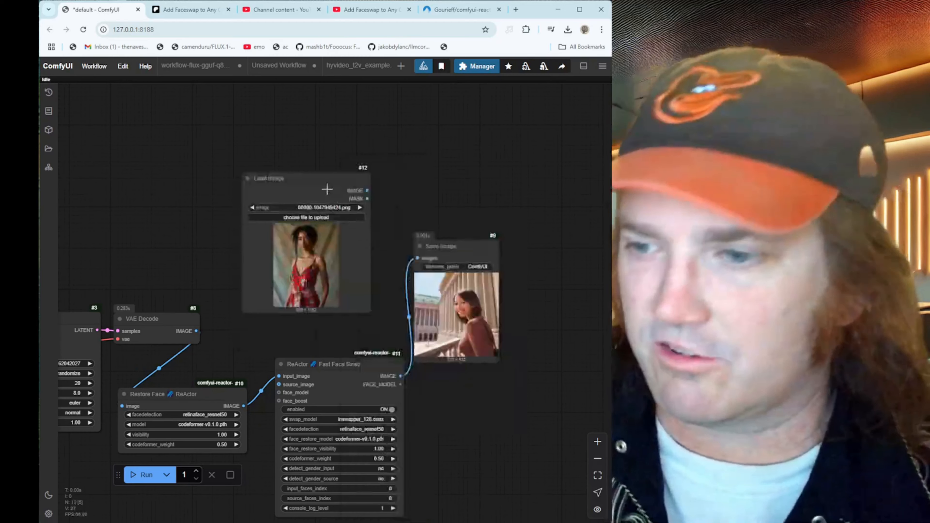
{"action": "left_click", "coordinate": [337, 140]}
{"action": "left_click_drag", "start_coordinate": [337, 141], "coordinate": [314, 134]}
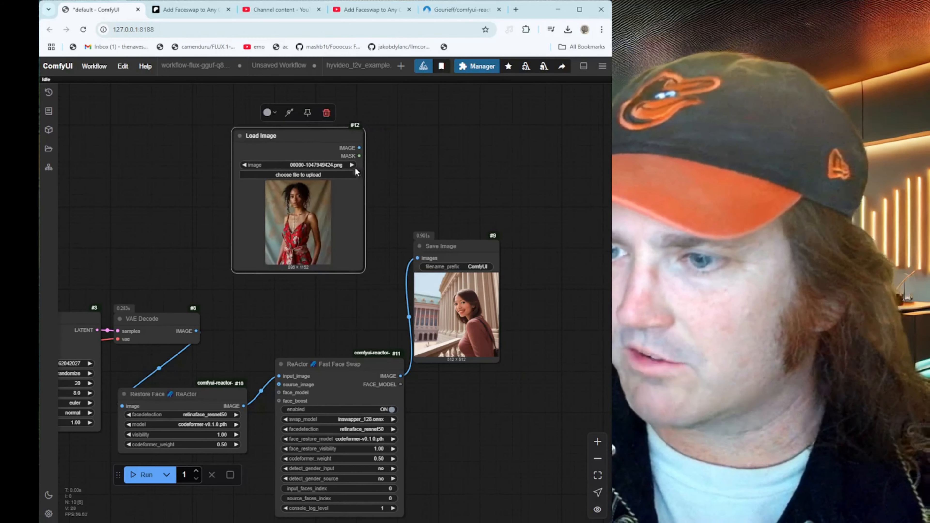
Step: Browse the pictures available in Load Image, ending back on 00000-1047949424.png
{"action": "left_click", "coordinate": [351, 165]}
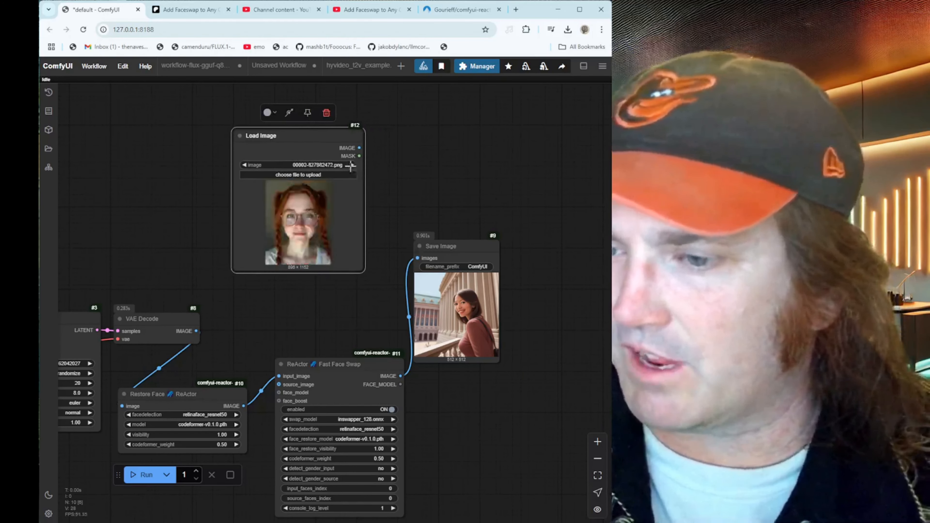
{"action": "left_click", "coordinate": [352, 165]}
{"action": "left_click", "coordinate": [352, 165]}
{"action": "left_click", "coordinate": [351, 165]}
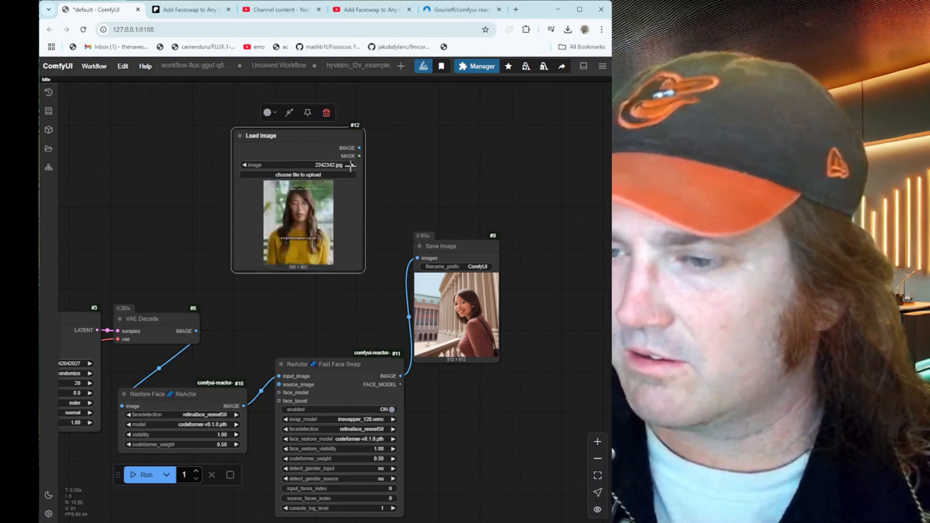
{"action": "left_click", "coordinate": [244, 165]}
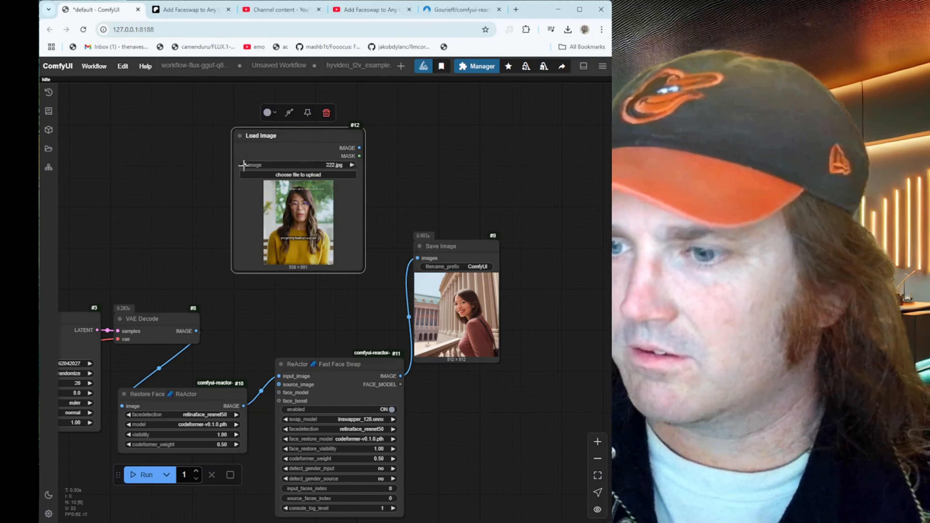
{"action": "left_click", "coordinate": [244, 165]}
{"action": "left_click", "coordinate": [243, 165]}
{"action": "left_click", "coordinate": [244, 166]}
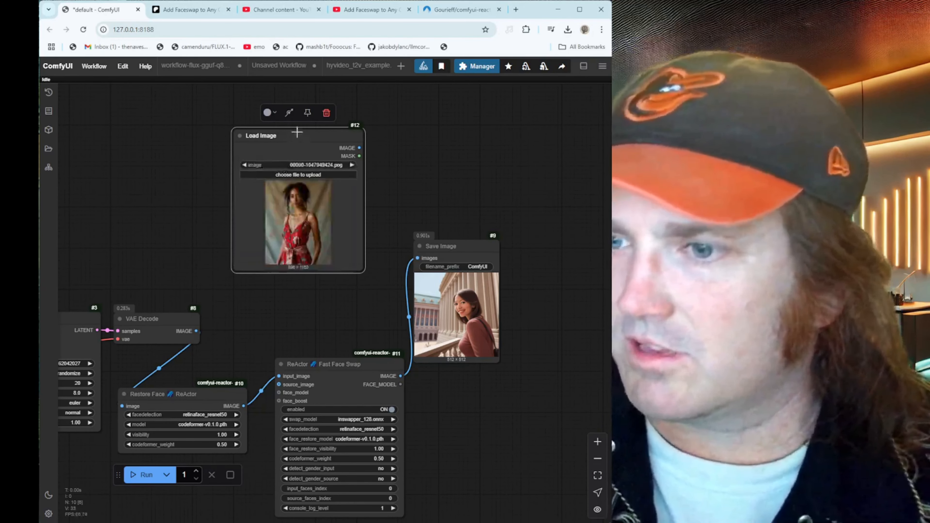
Step: Connect Load Image's image output to Fast Face Swap's source_image and move Load Image away so the link is clear
{"action": "left_click_drag", "start_coordinate": [298, 131], "coordinate": [285, 157]}
{"action": "left_click_drag", "start_coordinate": [518, 416], "coordinate": [532, 375]}
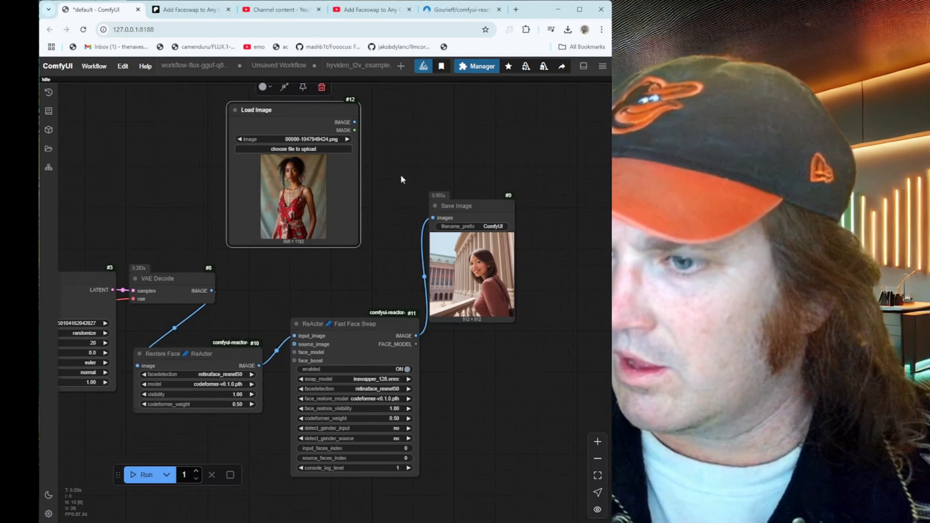
{"action": "left_click_drag", "start_coordinate": [354, 122], "coordinate": [294, 344]}
{"action": "left_click_drag", "start_coordinate": [311, 124], "coordinate": [238, 133]}
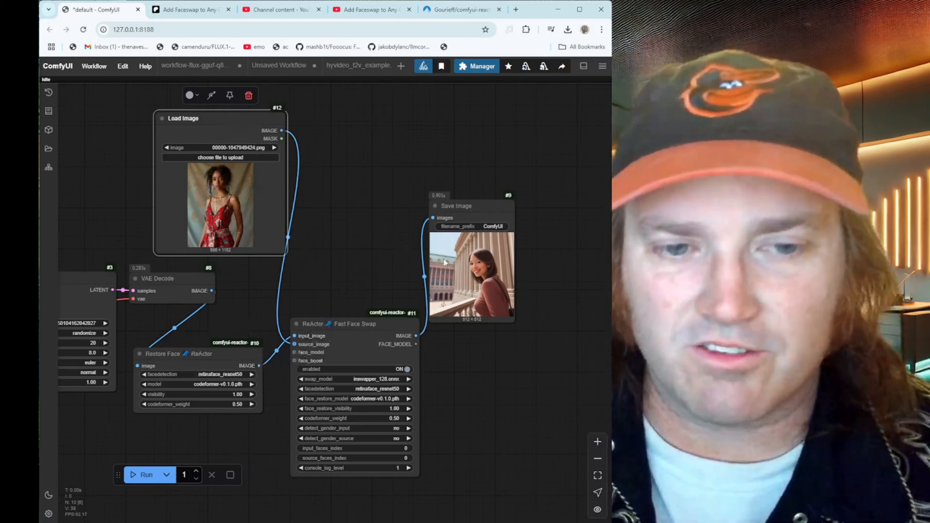
Step: Run the workflow and compare the face in the Save Image result with the source portrait in Load Image
{"action": "left_click", "coordinate": [143, 475]}
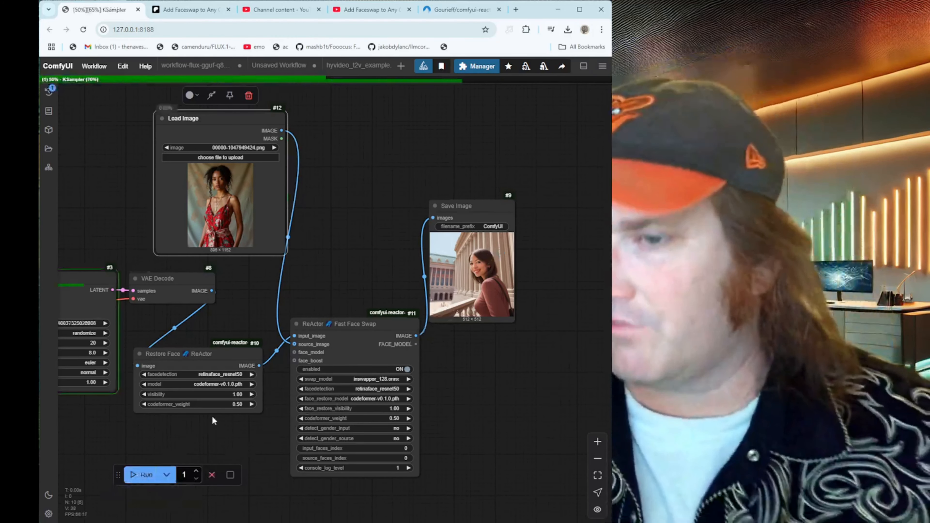
{"action": "scroll", "coordinate": [347, 268], "scroll_direction": "up", "scroll_amount": 8}
{"action": "left_click_drag", "start_coordinate": [408, 224], "coordinate": [381, 309]}
{"action": "scroll", "coordinate": [381, 310], "scroll_direction": "down", "scroll_amount": 2}
{"action": "scroll", "coordinate": [334, 344], "scroll_direction": "down", "scroll_amount": 3}
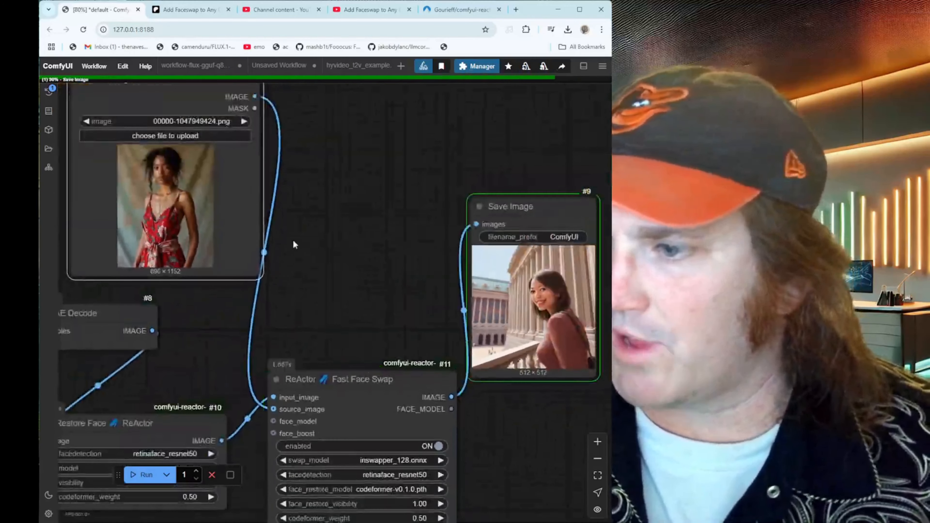
{"action": "left_click_drag", "start_coordinate": [422, 269], "coordinate": [272, 259]}
{"action": "scroll", "coordinate": [447, 420], "scroll_direction": "up", "scroll_amount": 8}
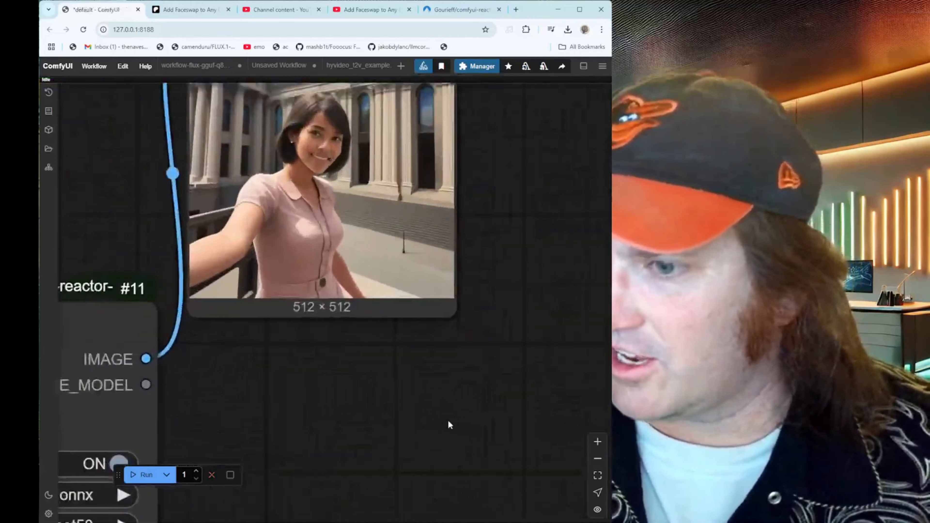
{"action": "scroll", "coordinate": [373, 384], "scroll_direction": "up", "scroll_amount": 3}
{"action": "left_click_drag", "start_coordinate": [371, 385], "coordinate": [434, 522]}
{"action": "scroll", "coordinate": [358, 231], "scroll_direction": "down", "scroll_amount": 2}
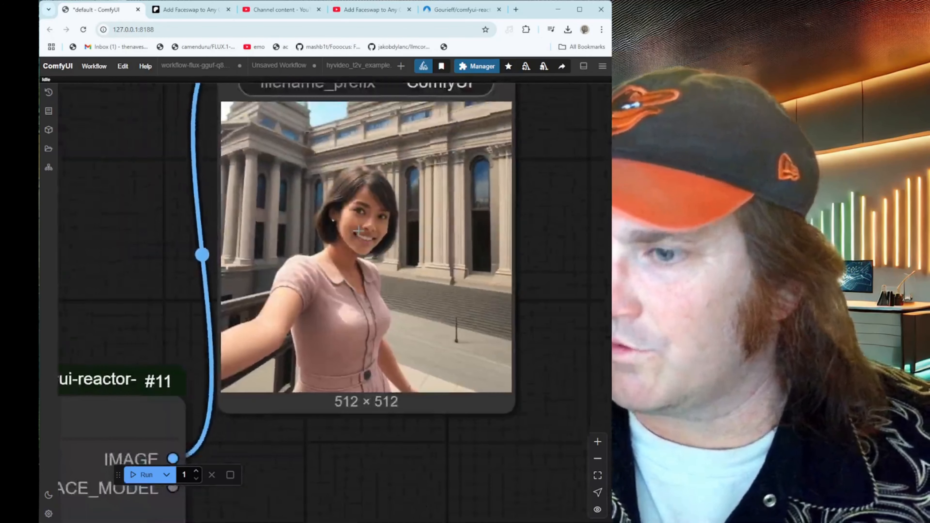
{"action": "left_click_drag", "start_coordinate": [131, 181], "coordinate": [502, 384]}
{"action": "left_click_drag", "start_coordinate": [264, 284], "coordinate": [542, 343]}
{"action": "left_click_drag", "start_coordinate": [411, 328], "coordinate": [46, 307]}
{"action": "left_click_drag", "start_coordinate": [203, 360], "coordinate": [352, 246]}
{"action": "scroll", "coordinate": [70, 177], "scroll_direction": "down", "scroll_amount": 3}
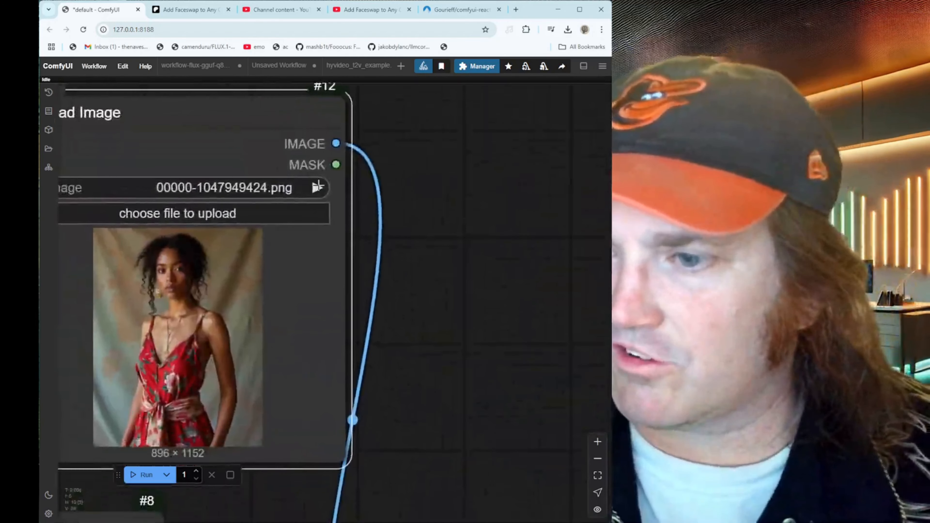
Step: Switch Load Image to the portrait of the red-haired woman with glasses, run the workflow and inspect the saved image
{"action": "left_click", "coordinate": [318, 187]}
{"action": "left_click_drag", "start_coordinate": [432, 369], "coordinate": [321, 141]}
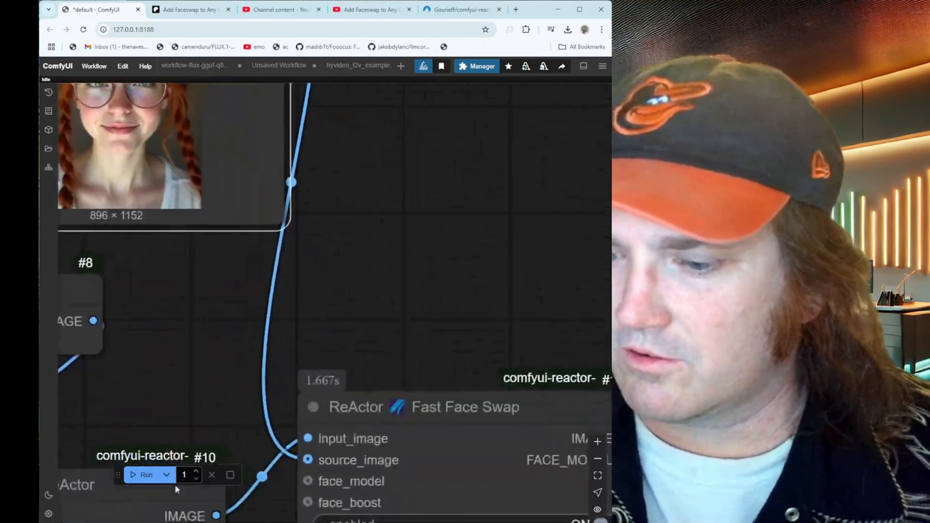
{"action": "left_click", "coordinate": [146, 475]}
{"action": "scroll", "coordinate": [385, 287], "scroll_direction": "down", "scroll_amount": 2}
{"action": "left_click_drag", "start_coordinate": [439, 251], "coordinate": [243, 304]}
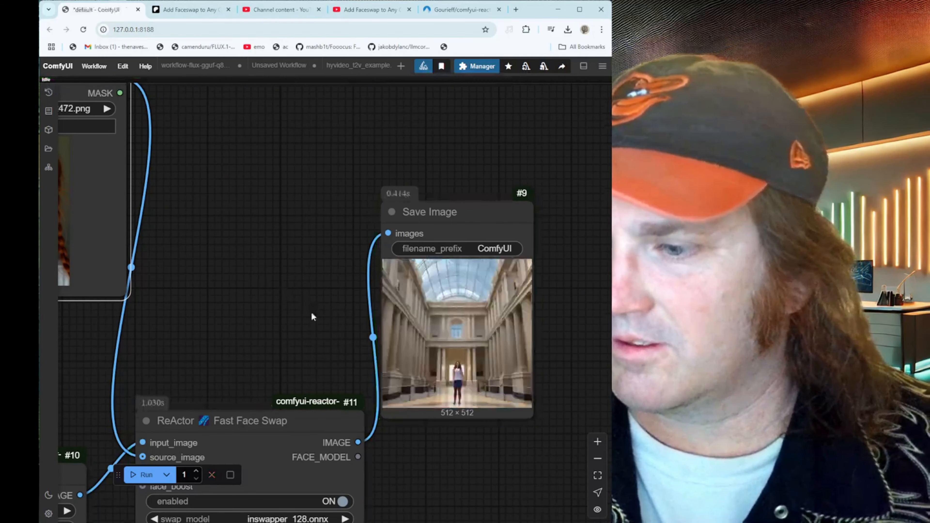
{"action": "scroll", "coordinate": [337, 336], "scroll_direction": "up", "scroll_amount": 4}
{"action": "scroll", "coordinate": [517, 388], "scroll_direction": "up", "scroll_amount": 5}
{"action": "scroll", "coordinate": [198, 371], "scroll_direction": "down", "scroll_amount": 5}
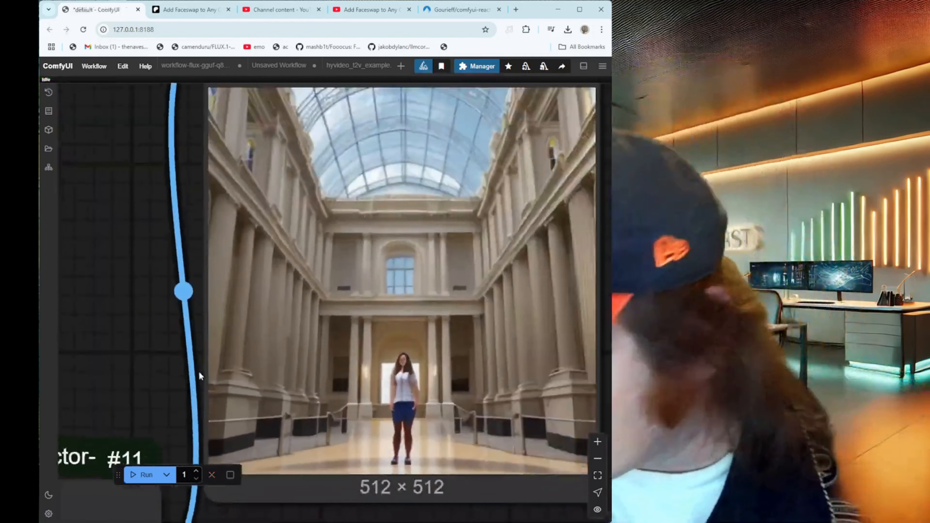
Step: Run the workflow again with the same source portrait to generate another image
{"action": "left_click", "coordinate": [146, 483]}
{"action": "left_click_drag", "start_coordinate": [89, 285], "coordinate": [233, 335]}
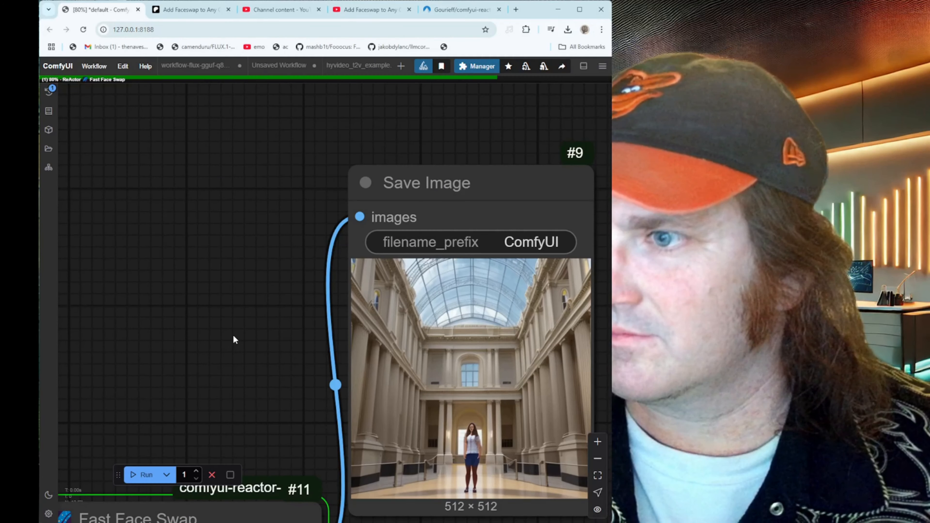
{"action": "left_click_drag", "start_coordinate": [234, 308], "coordinate": [511, 299]}
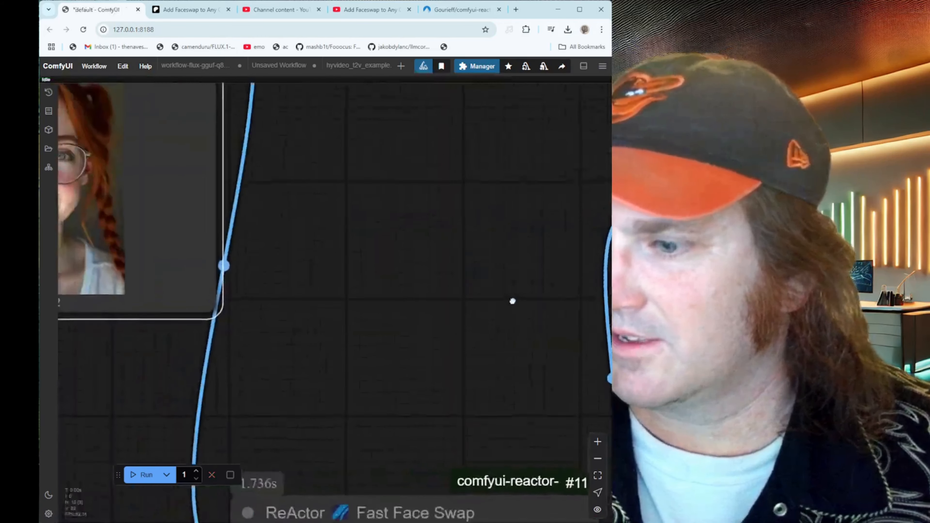
{"action": "scroll", "coordinate": [271, 372], "scroll_direction": "up", "scroll_amount": 5}
{"action": "left_click", "coordinate": [366, 167]}
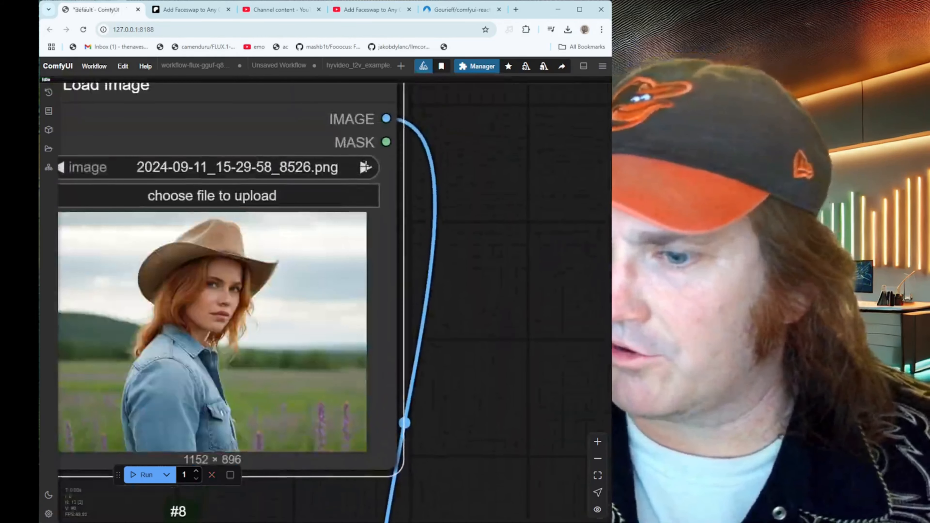
{"action": "left_click", "coordinate": [366, 168]}
{"action": "left_click", "coordinate": [366, 167]}
{"action": "left_click", "coordinate": [365, 167]}
{"action": "left_click", "coordinate": [365, 168]}
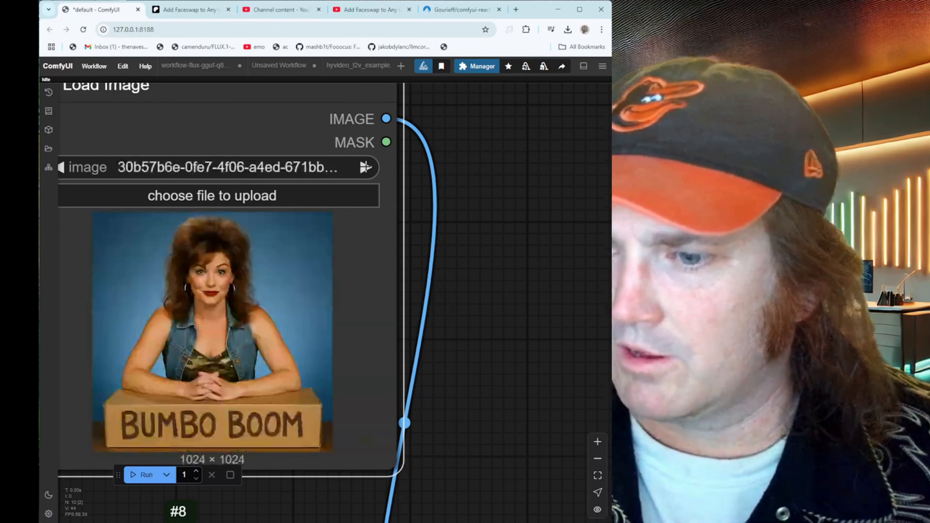
{"action": "left_click", "coordinate": [365, 167]}
{"action": "left_click", "coordinate": [365, 167]}
{"action": "left_click", "coordinate": [366, 167]}
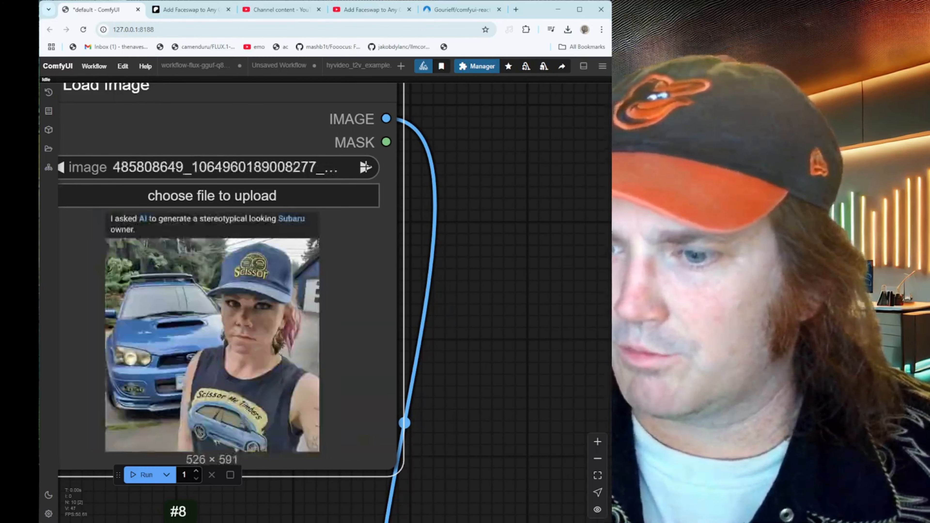
Step: Run the workflow with the new source face and examine the swapped face in the Save Image result up close
{"action": "left_click", "coordinate": [145, 477]}
{"action": "left_click_drag", "start_coordinate": [417, 373], "coordinate": [273, 227]}
{"action": "scroll", "coordinate": [364, 328], "scroll_direction": "down", "scroll_amount": 1}
{"action": "scroll", "coordinate": [364, 327], "scroll_direction": "down", "scroll_amount": 2}
{"action": "left_click_drag", "start_coordinate": [464, 358], "coordinate": [143, 314]}
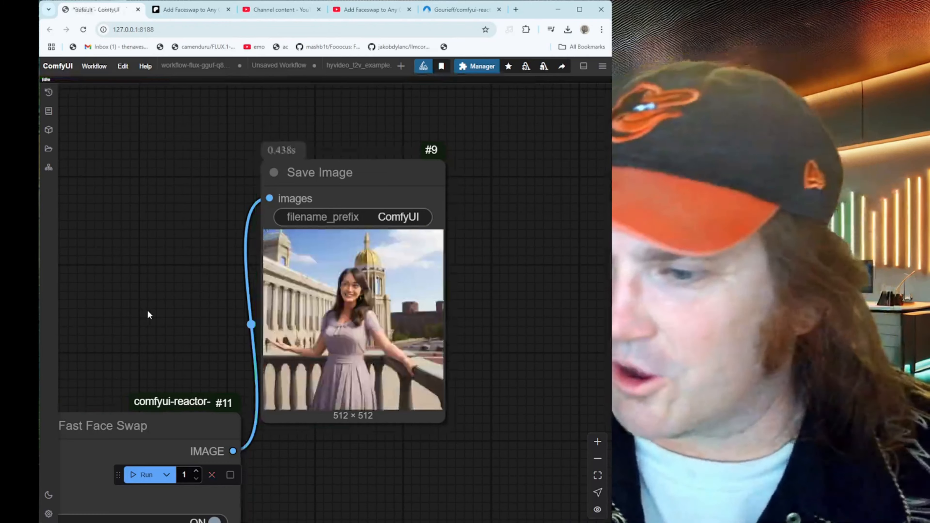
{"action": "scroll", "coordinate": [350, 321], "scroll_direction": "up", "scroll_amount": 4}
{"action": "scroll", "coordinate": [356, 302], "scroll_direction": "up", "scroll_amount": 7}
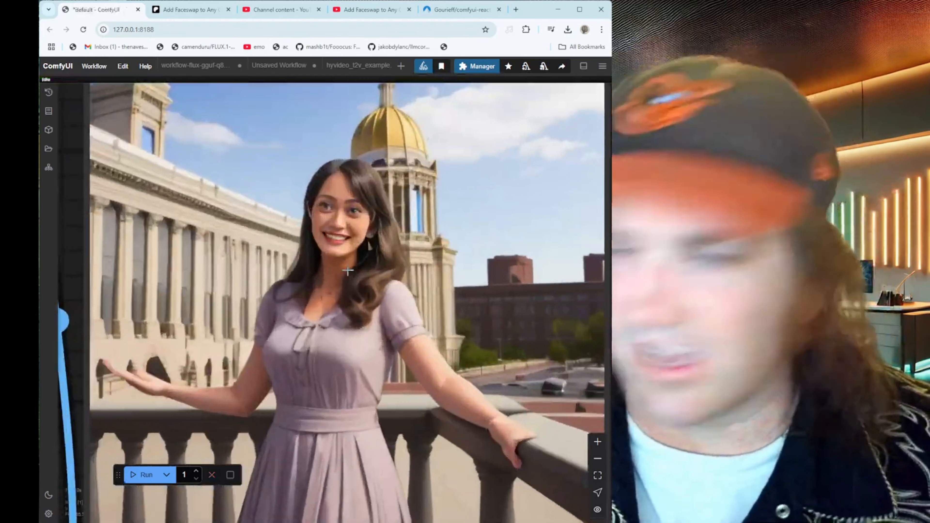
{"action": "scroll", "coordinate": [348, 271], "scroll_direction": "up", "scroll_amount": 1}
{"action": "scroll", "coordinate": [70, 316], "scroll_direction": "down", "scroll_amount": 5}
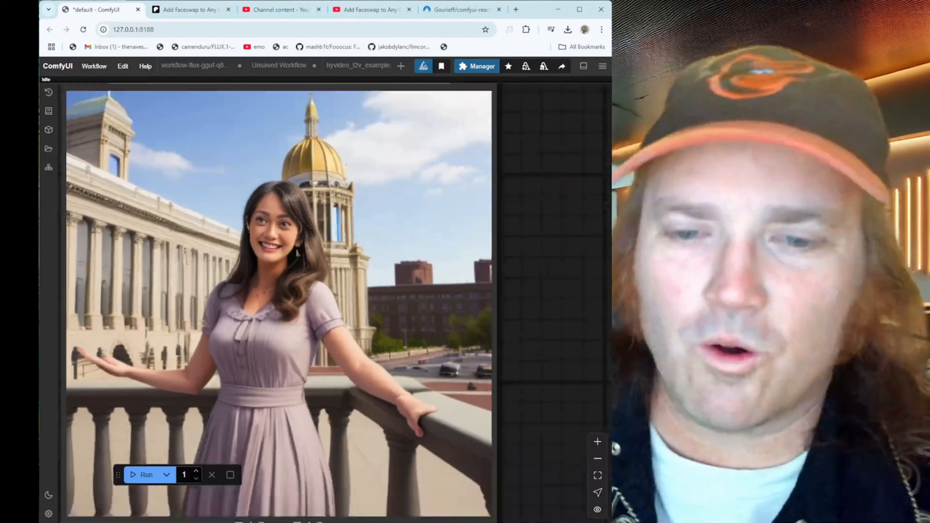
Step: Open the saved workflow-flux-gguf-q8 workflow from file in place of the current default workflow view
{"action": "scroll", "coordinate": [283, 303], "scroll_direction": "down", "scroll_amount": 2}
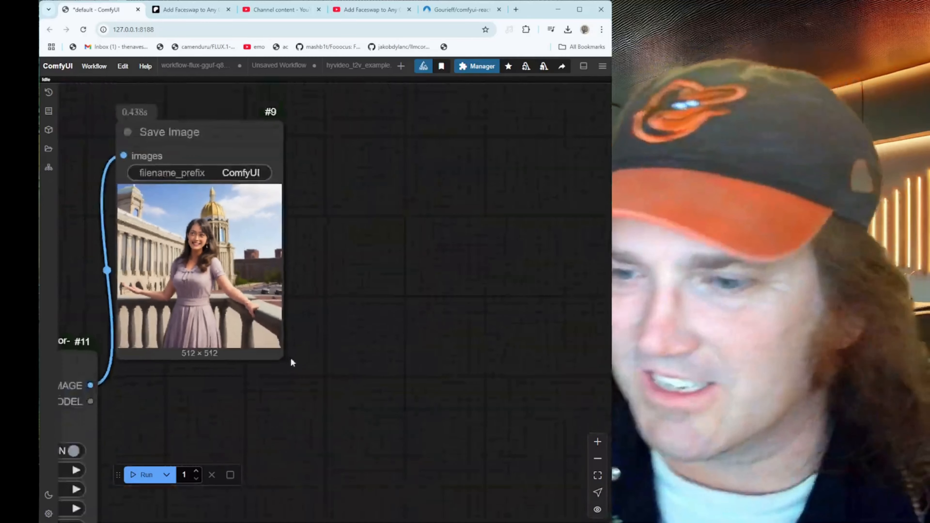
{"action": "left_click_drag", "start_coordinate": [290, 357], "coordinate": [656, 335]}
{"action": "left_click_drag", "start_coordinate": [246, 249], "coordinate": [393, 227]}
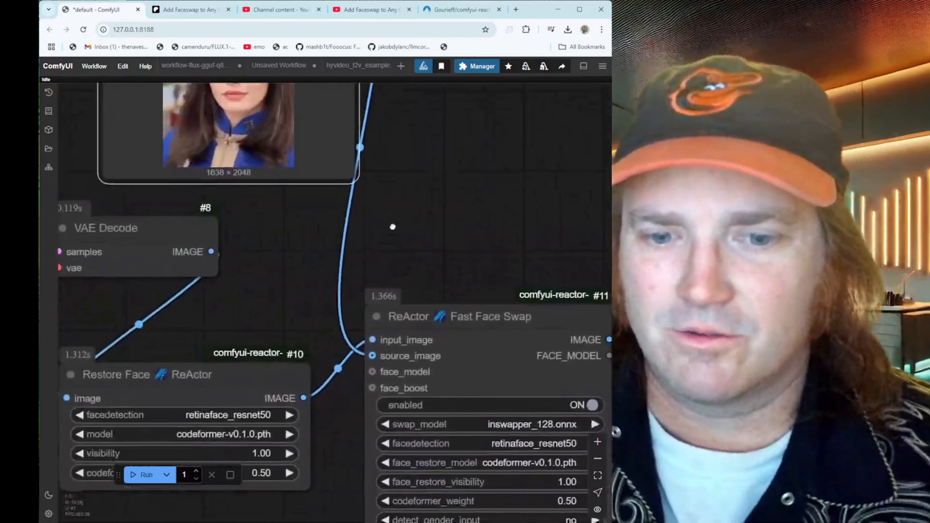
{"action": "scroll", "coordinate": [256, 256], "scroll_direction": "down", "scroll_amount": 3}
{"action": "left_click_drag", "start_coordinate": [398, 278], "coordinate": [575, 402]}
{"action": "left_click_drag", "start_coordinate": [139, 254], "coordinate": [259, 255]}
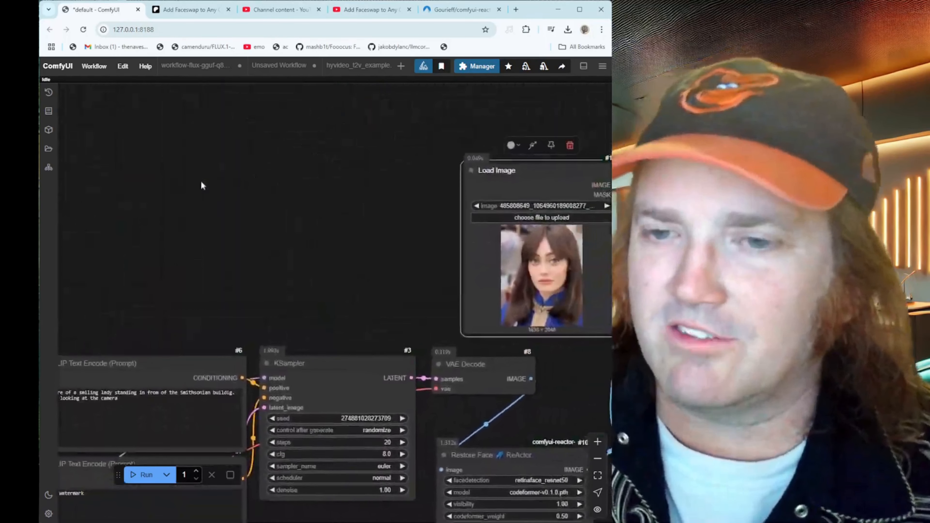
{"action": "left_click", "coordinate": [94, 69]}
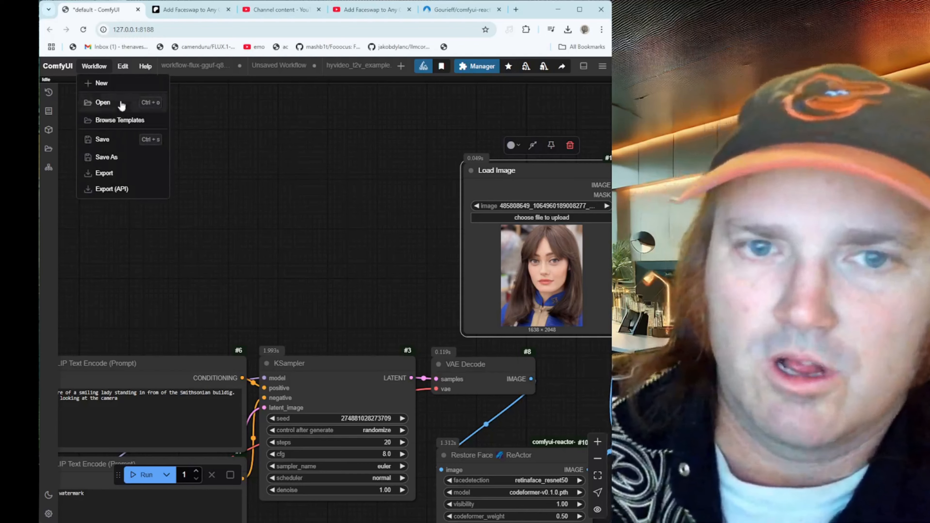
{"action": "left_click", "coordinate": [121, 105]}
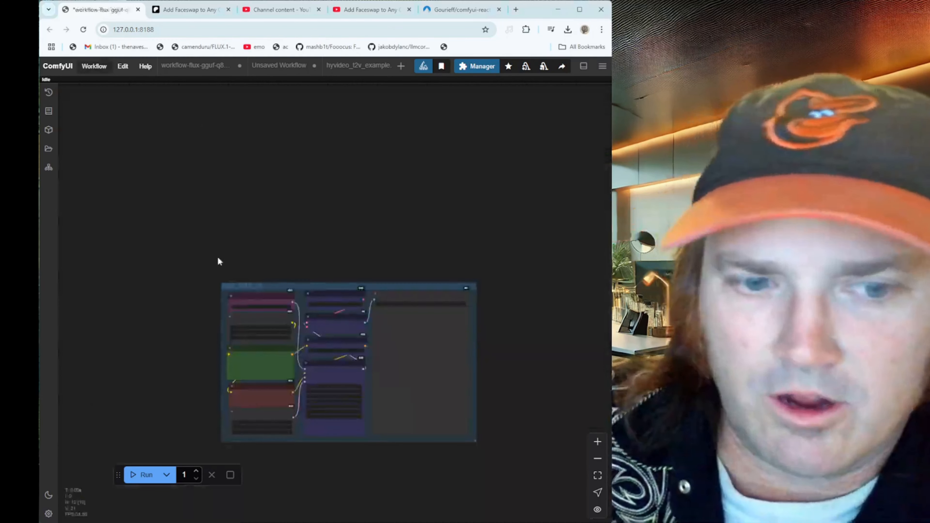
Step: Examine the nodes in the FLUX_GGUF_Q8 group, from the Unet Loader through the KSampler to Save Image
{"action": "scroll", "coordinate": [191, 277], "scroll_direction": "up", "scroll_amount": 10}
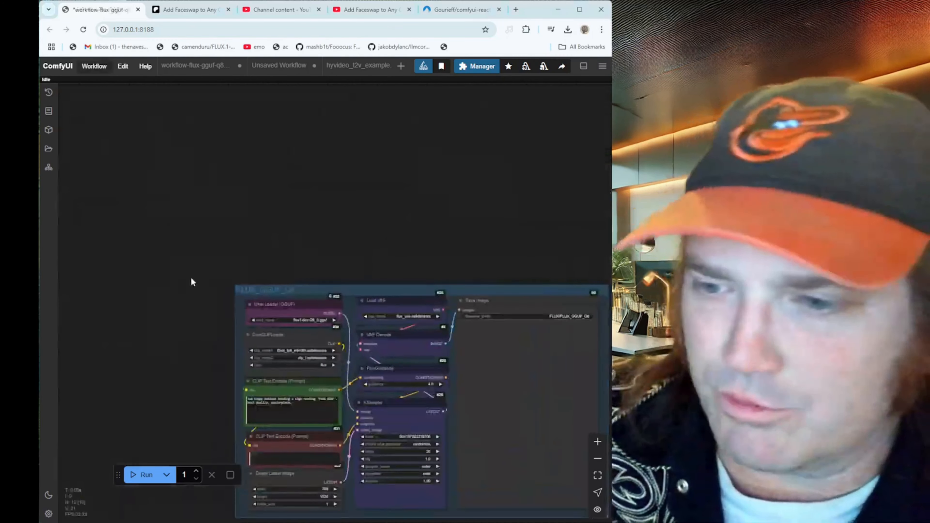
{"action": "left_click_drag", "start_coordinate": [166, 307], "coordinate": [92, 94]}
{"action": "scroll", "coordinate": [102, 214], "scroll_direction": "down", "scroll_amount": 1}
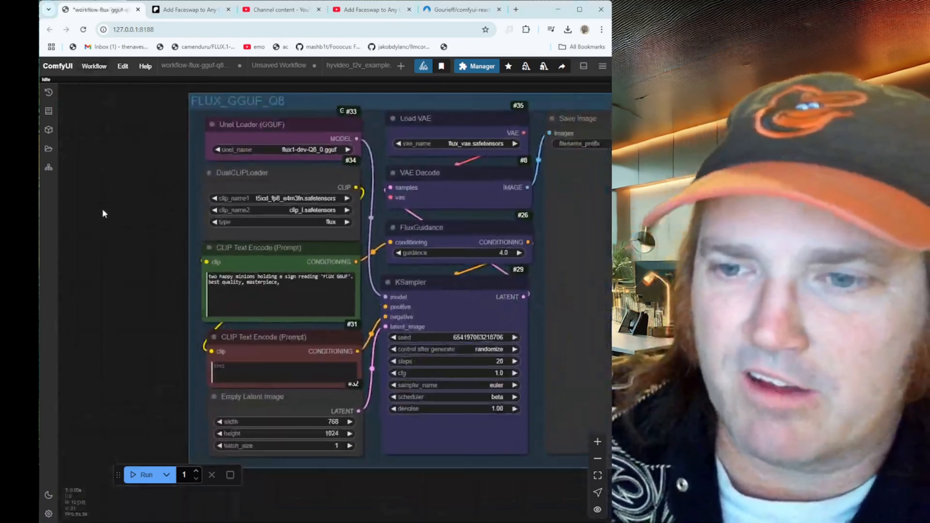
{"action": "left_click_drag", "start_coordinate": [103, 214], "coordinate": [74, 226]}
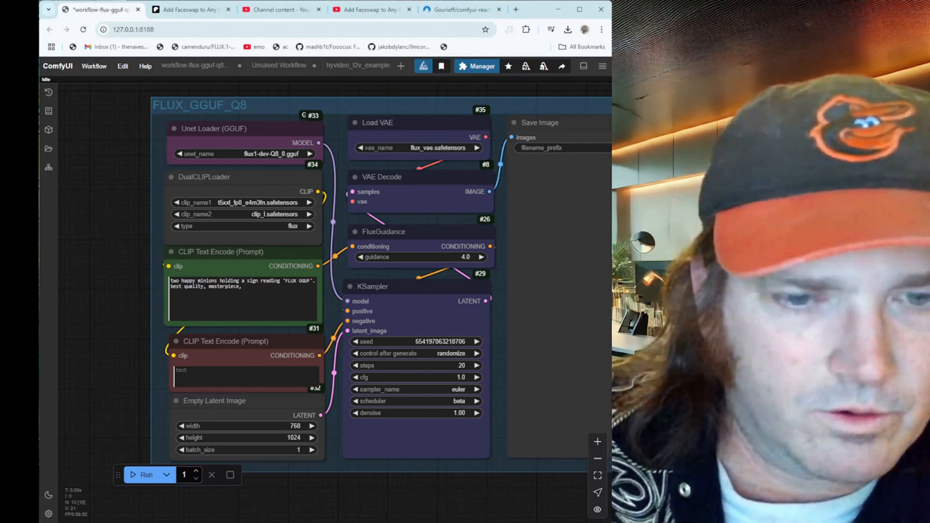
{"action": "scroll", "coordinate": [103, 268], "scroll_direction": "up", "scroll_amount": 1}
{"action": "left_click_drag", "start_coordinate": [102, 260], "coordinate": [53, 257]}
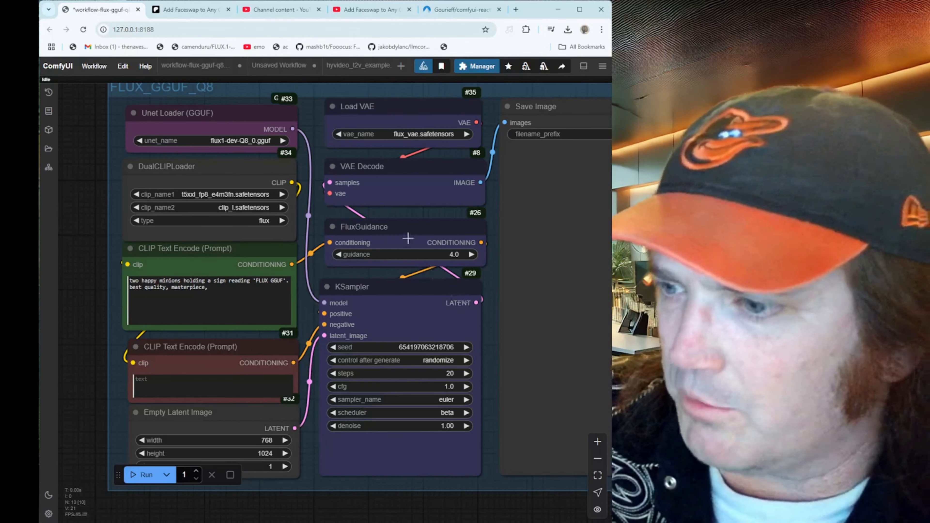
{"action": "left_click_drag", "start_coordinate": [504, 188], "coordinate": [423, 234]}
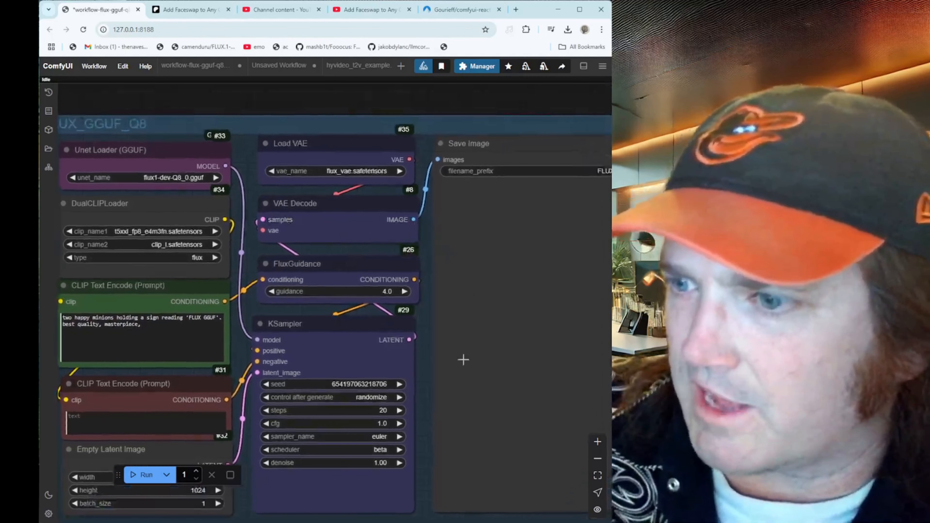
Step: Add a ReActor Restore Face node on the empty canvas above the Save Image node
{"action": "scroll", "coordinate": [457, 360], "scroll_direction": "down", "scroll_amount": 3}
{"action": "left_click_drag", "start_coordinate": [430, 397], "coordinate": [422, 395]}
{"action": "left_click_drag", "start_coordinate": [480, 496], "coordinate": [318, 506]}
{"action": "left_click_drag", "start_coordinate": [291, 139], "coordinate": [334, 145]}
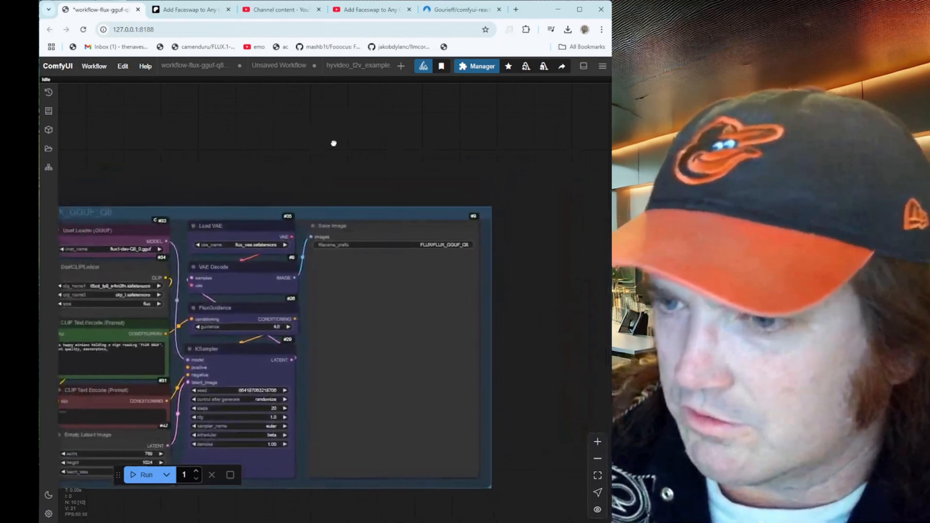
{"action": "right_click", "coordinate": [295, 120]}
{"action": "left_click", "coordinate": [329, 160]}
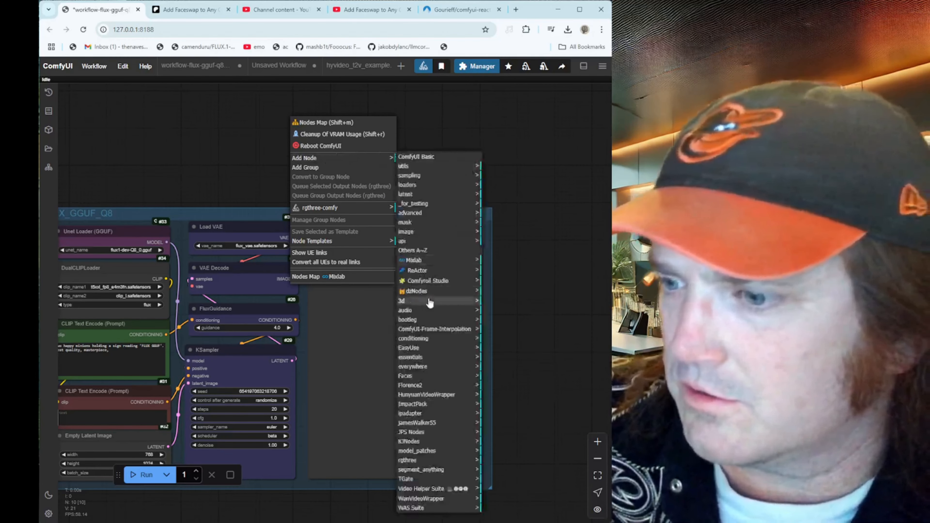
{"action": "left_click", "coordinate": [429, 273]}
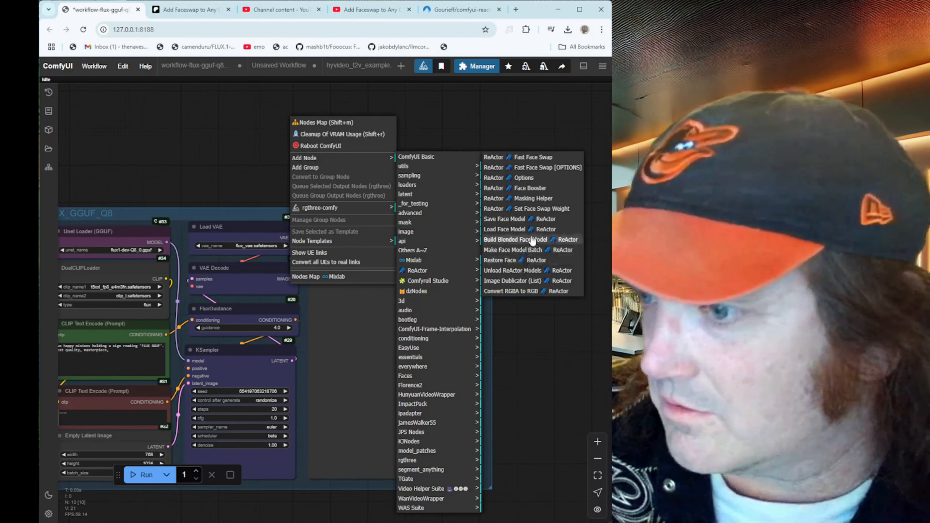
{"action": "left_click", "coordinate": [539, 261]}
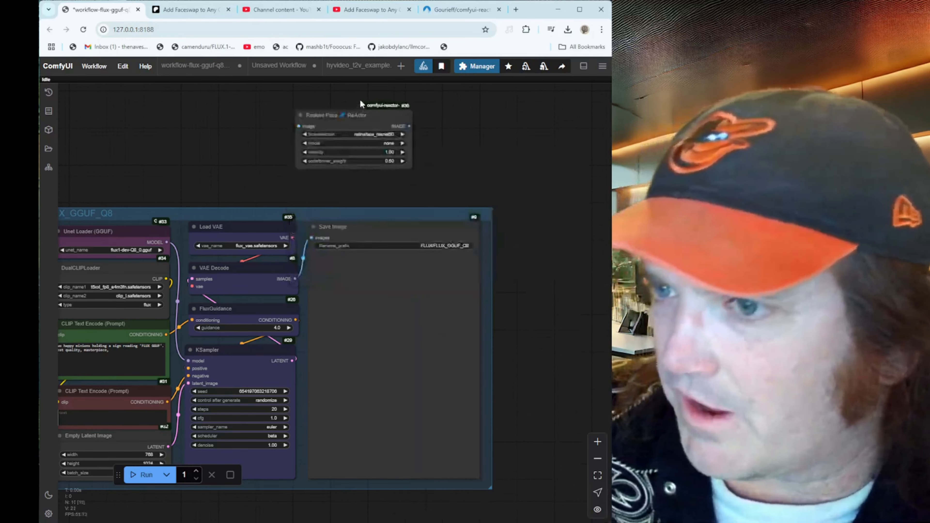
Step: Reroute the VAE Decode image from Save Image into Restore Face and set the Restore Face model to codeformer-v0.1.0.pth
{"action": "left_click_drag", "start_coordinate": [316, 238], "coordinate": [321, 141]}
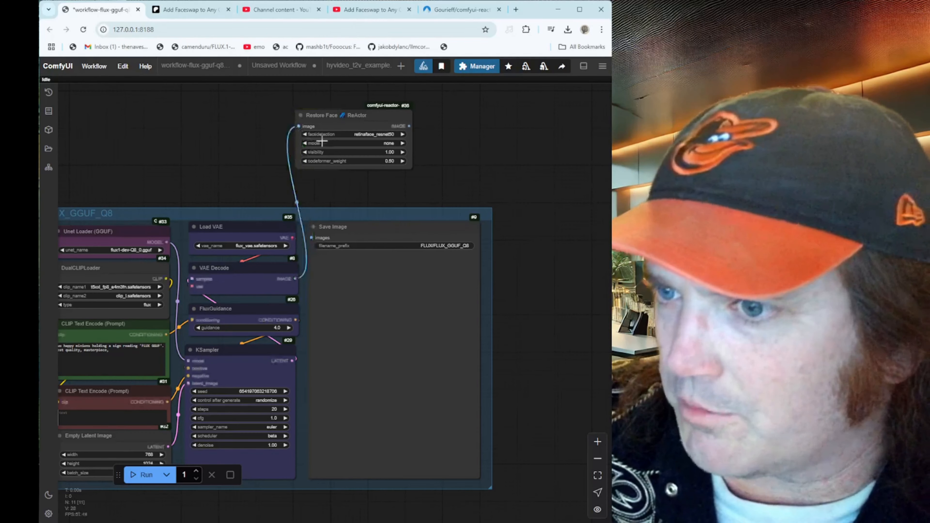
{"action": "left_click", "coordinate": [349, 147]}
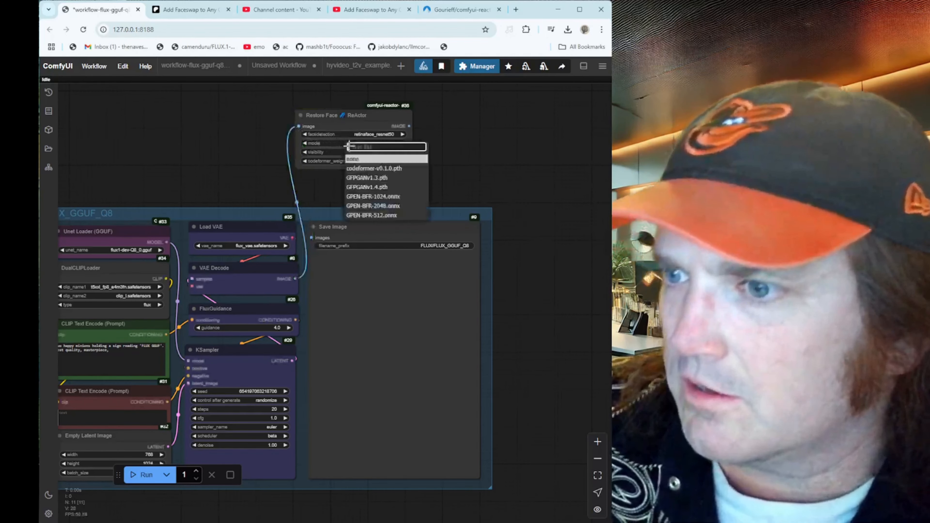
{"action": "left_click", "coordinate": [357, 168]}
Step: Add a ReActor Fast Face Swap node and place it beside the Restore Face node
{"action": "right_click", "coordinate": [477, 139]}
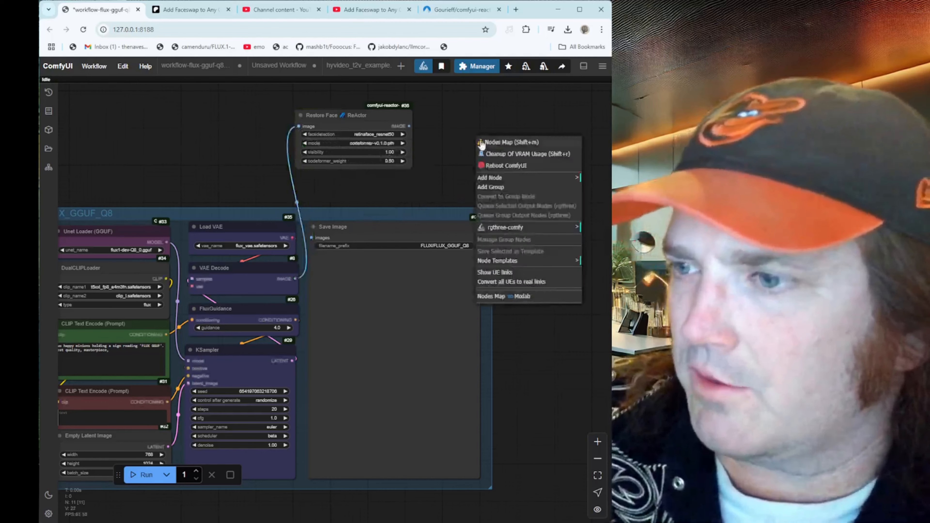
{"action": "left_click", "coordinate": [507, 178]}
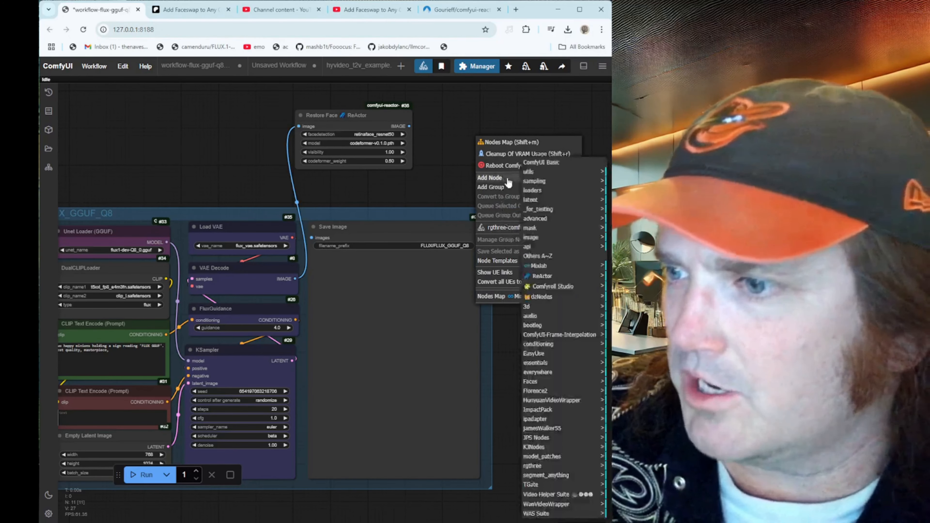
{"action": "left_click", "coordinate": [550, 281]}
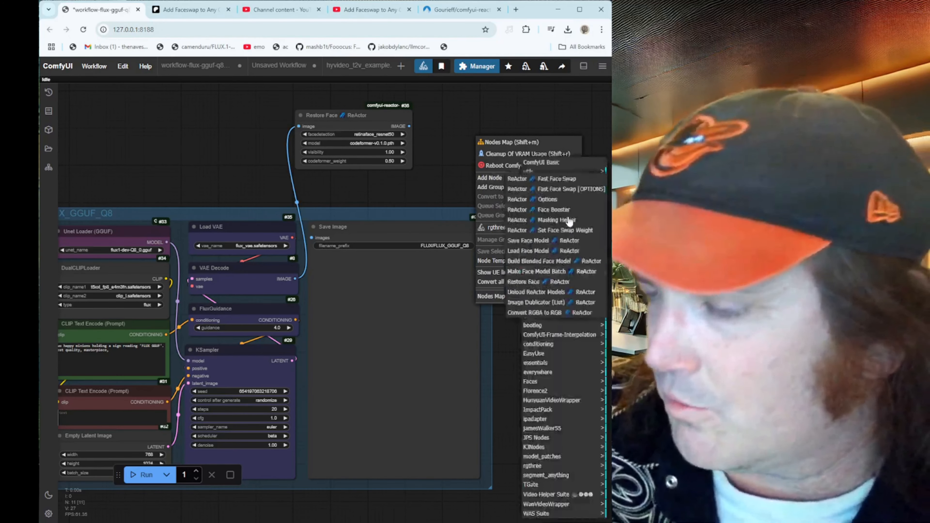
{"action": "left_click", "coordinate": [554, 179]}
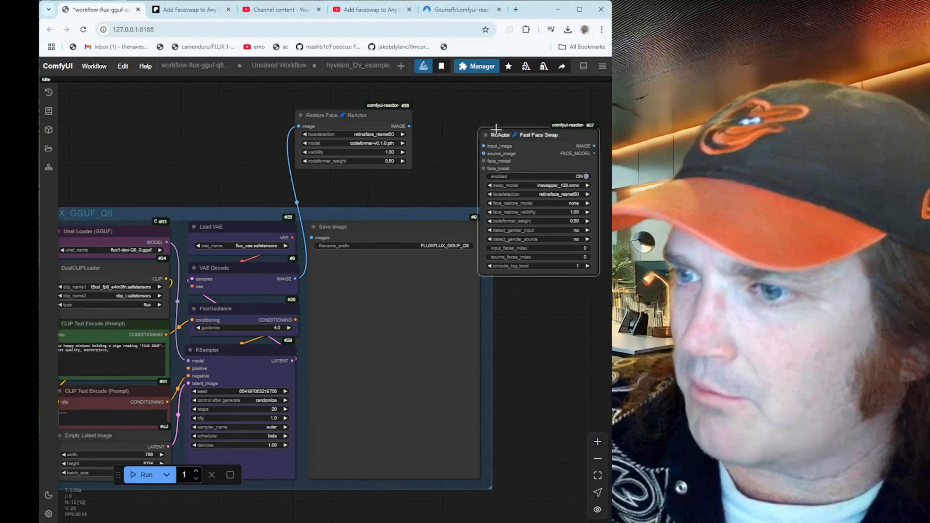
{"action": "left_click_drag", "start_coordinate": [500, 131], "coordinate": [477, 104]}
Step: Wire Fast Face Swap between Restore Face and Save Image, and set its face_restore_model to codeformer-v0.1.0.pth
{"action": "left_click_drag", "start_coordinate": [409, 126], "coordinate": [462, 119]}
{"action": "left_click_drag", "start_coordinate": [572, 120], "coordinate": [312, 238]}
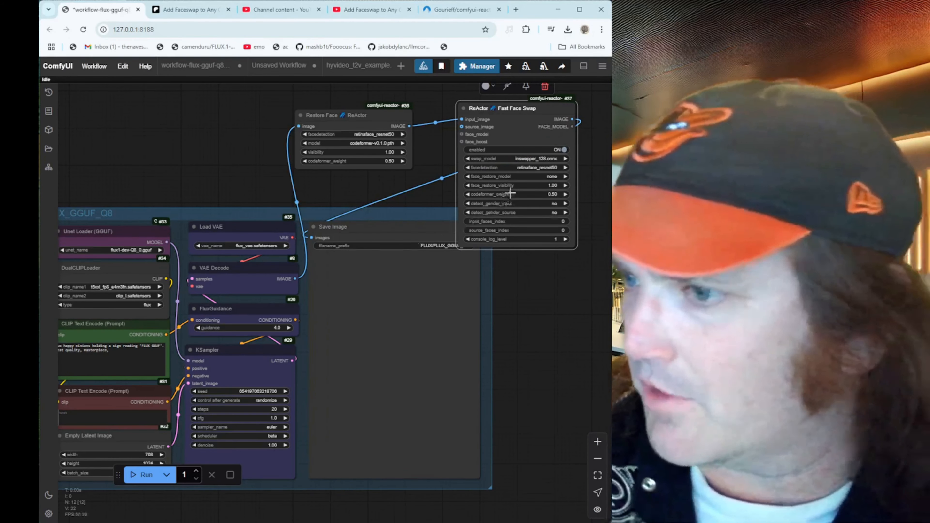
{"action": "left_click", "coordinate": [528, 178]}
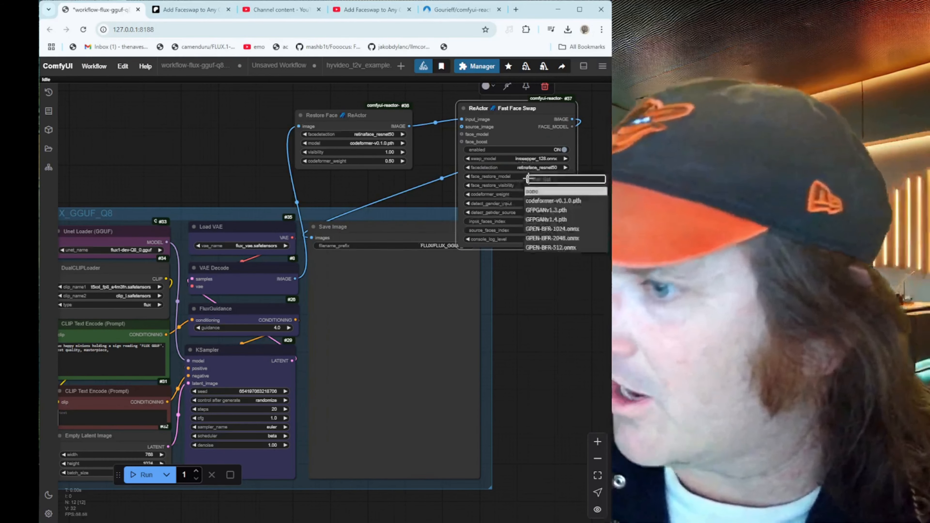
{"action": "left_click", "coordinate": [513, 188]}
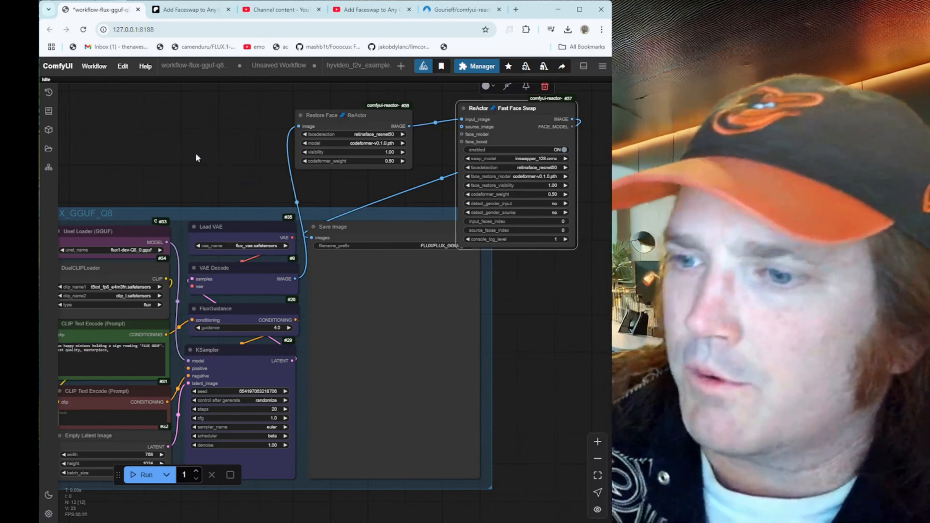
Step: Add a Load Image node above the FLUX_GGUF_Q8 group and connect its image to Fast Face Swap's source_image
{"action": "left_click_drag", "start_coordinate": [197, 156], "coordinate": [208, 187]}
{"action": "right_click", "coordinate": [209, 132]}
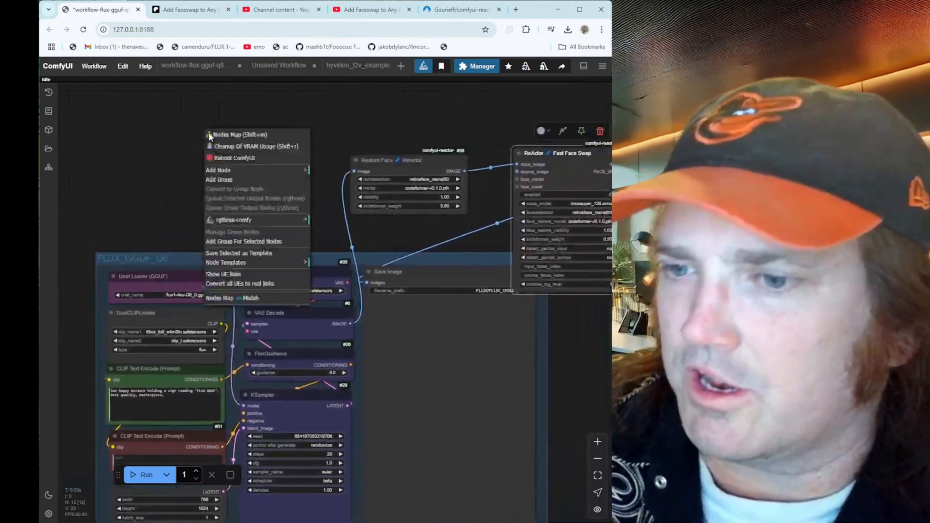
{"action": "left_click", "coordinate": [234, 170]}
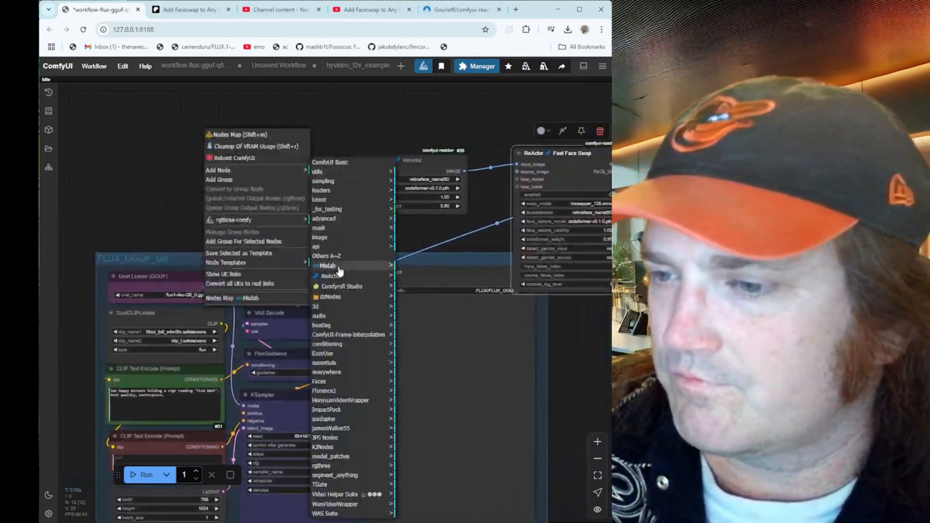
{"action": "left_click", "coordinate": [344, 229]}
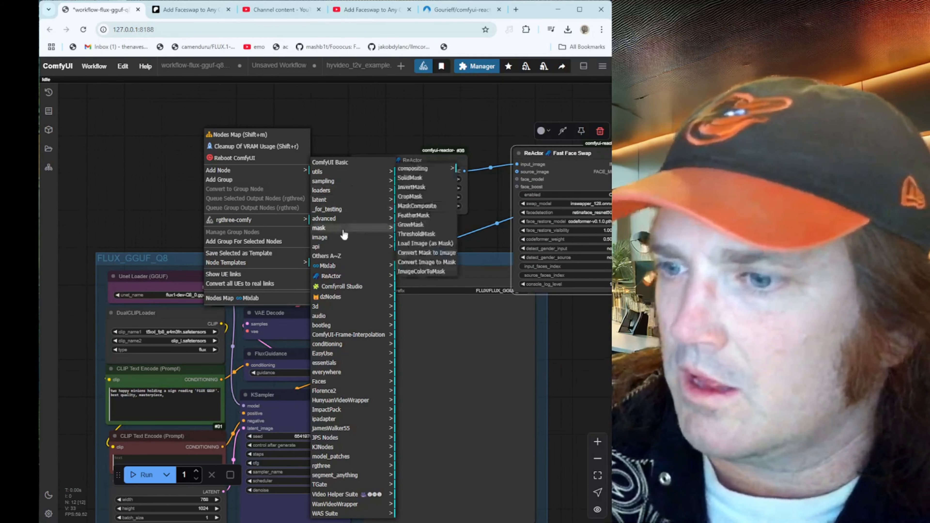
{"action": "left_click", "coordinate": [344, 237]}
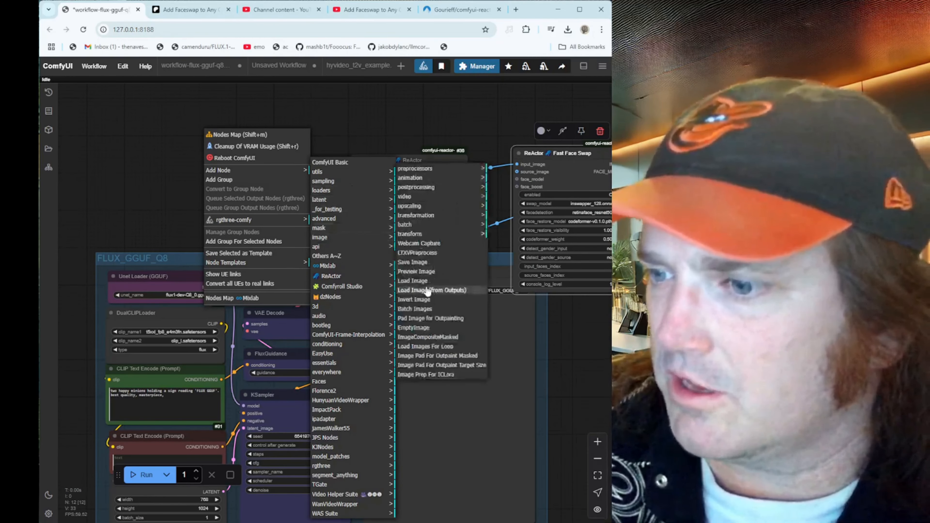
{"action": "left_click", "coordinate": [413, 281]}
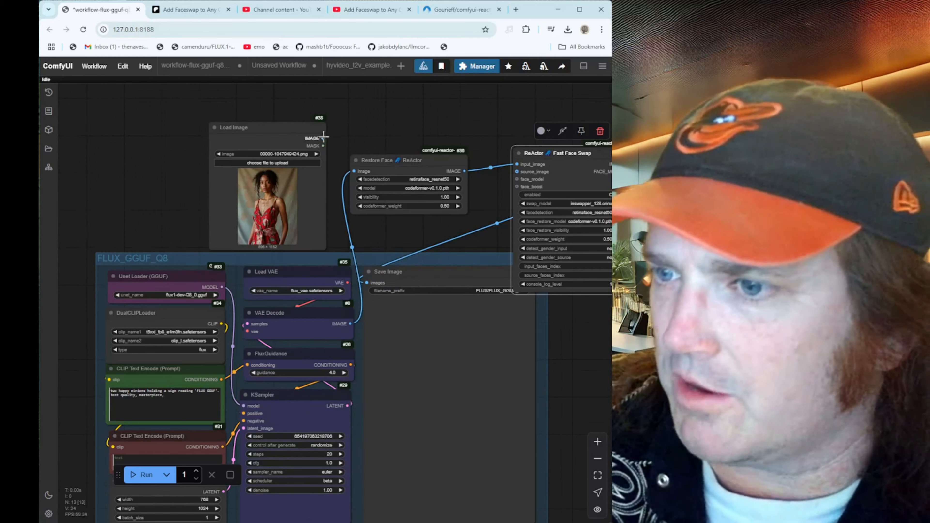
{"action": "left_click_drag", "start_coordinate": [323, 138], "coordinate": [519, 171]}
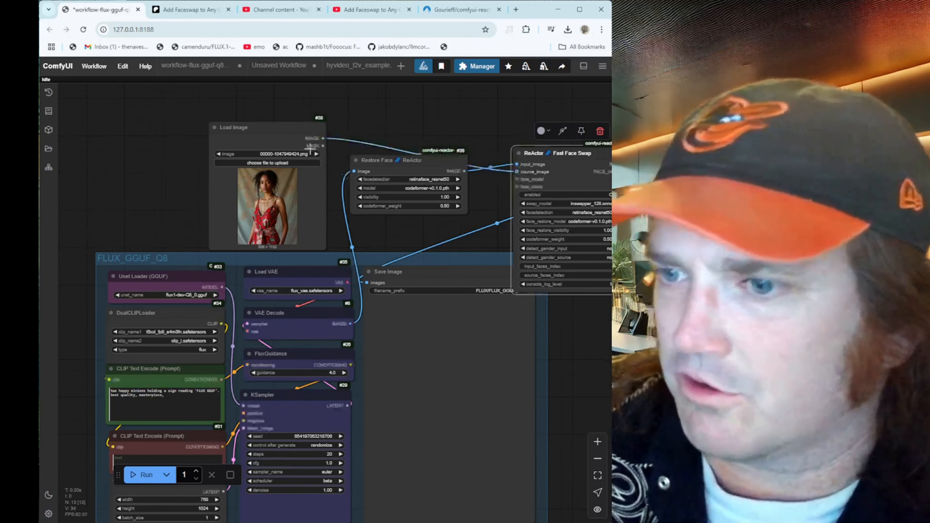
{"action": "left_click", "coordinate": [316, 154]}
{"action": "left_click", "coordinate": [317, 154]}
{"action": "left_click", "coordinate": [316, 154]}
{"action": "left_click", "coordinate": [316, 154]}
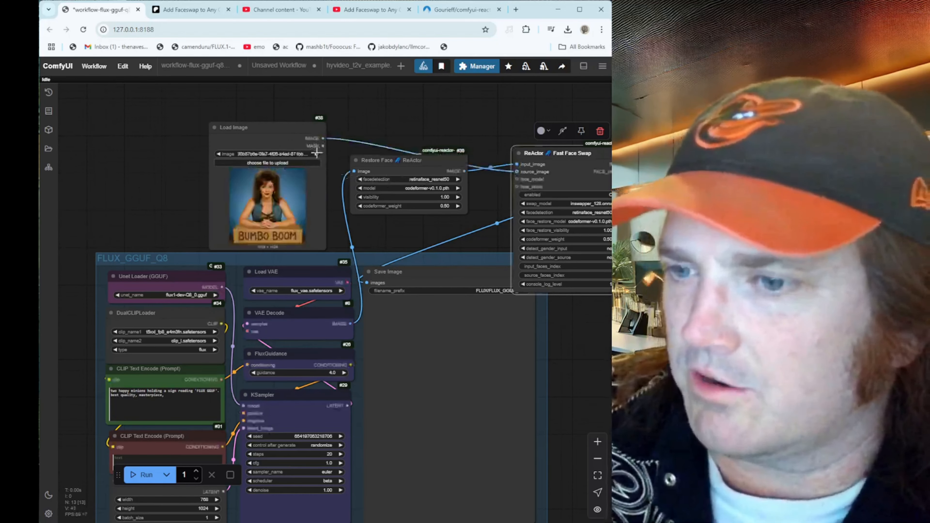
{"action": "left_click", "coordinate": [316, 154]}
{"action": "left_click", "coordinate": [317, 154]}
{"action": "left_click", "coordinate": [316, 153]}
{"action": "left_click", "coordinate": [317, 153]}
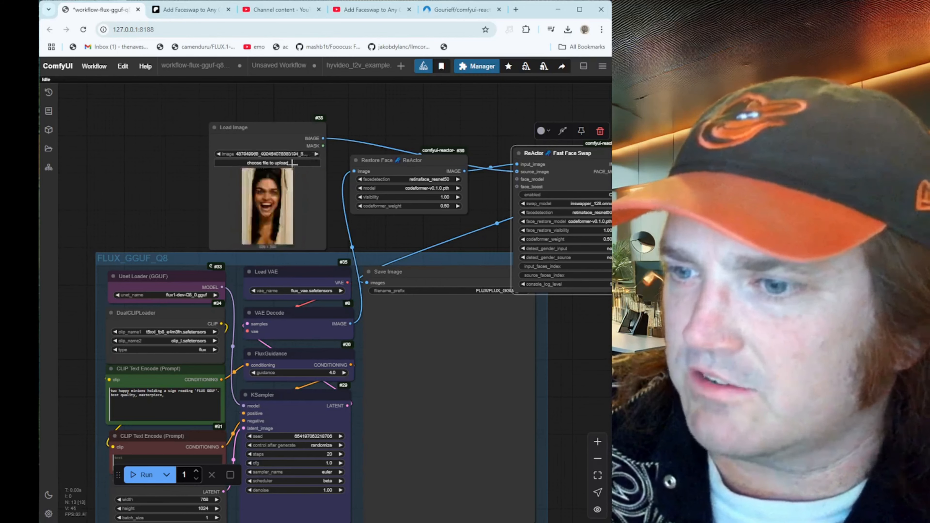
{"action": "left_click", "coordinate": [219, 153]}
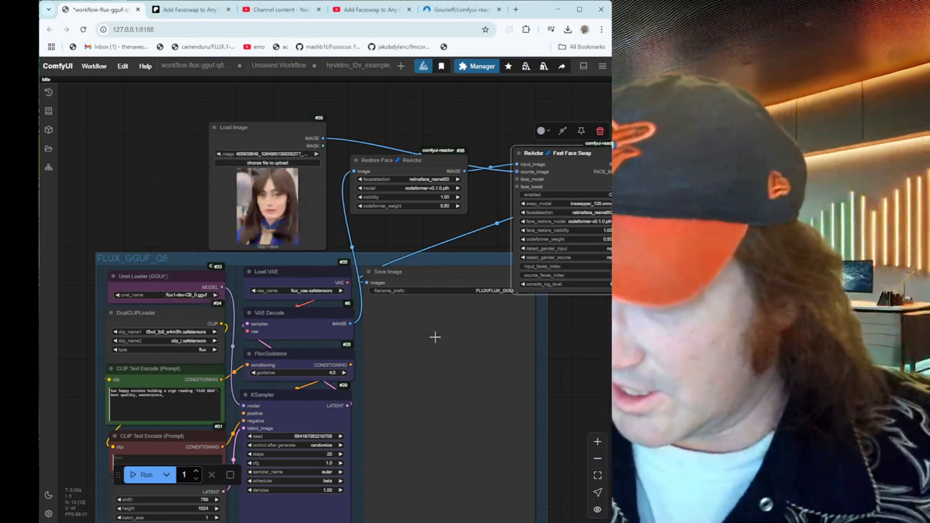
Step: Replace the positive prompt with "a headshot photo of a smiling dark haired girl with a hello kitty bow in her hair"
{"action": "left_click_drag", "start_coordinate": [126, 201], "coordinate": [150, 88]}
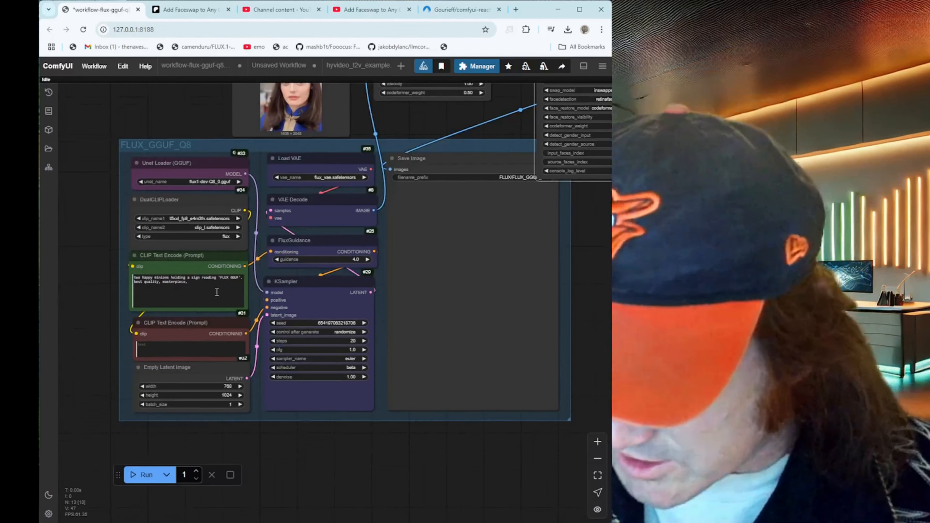
{"action": "scroll", "coordinate": [225, 288], "scroll_direction": "up", "scroll_amount": 4}
{"action": "left_click", "coordinate": [285, 273]}
{"action": "key", "text": "ctrl+a"}
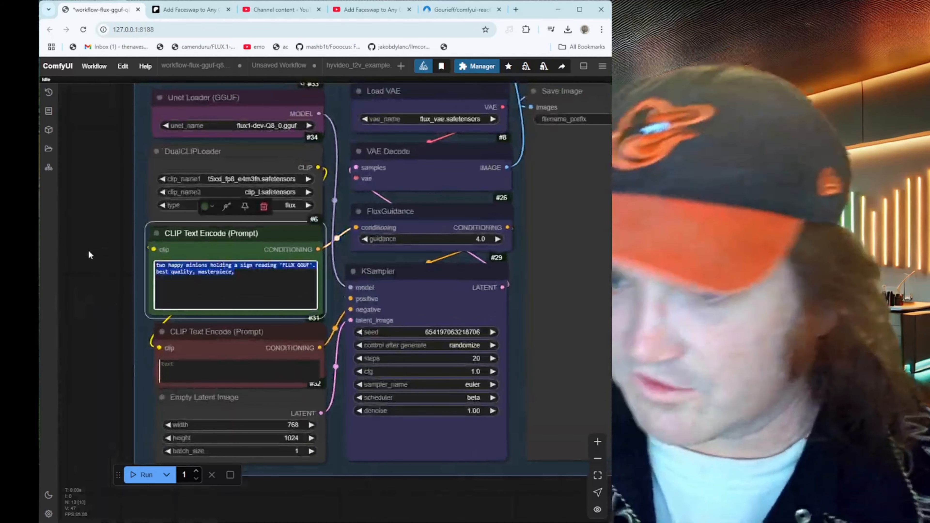
{"action": "type", "text": "a clo"}
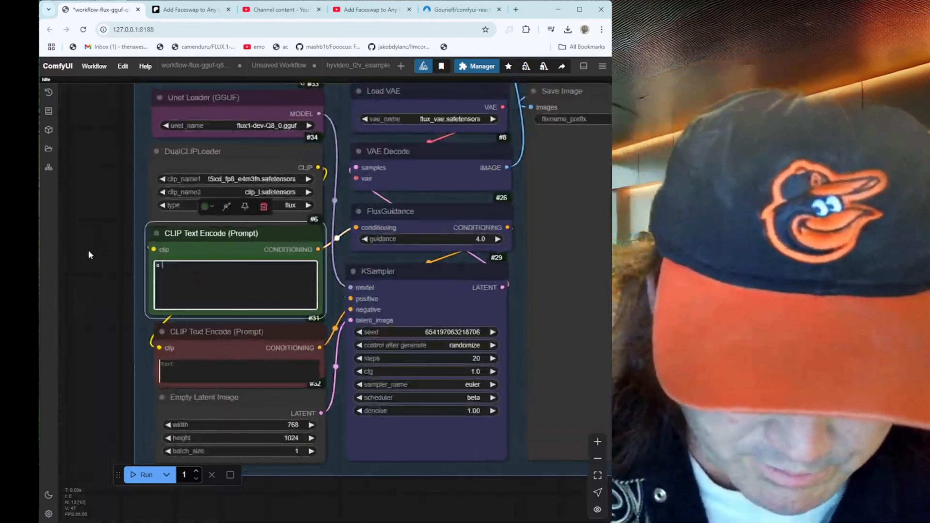
{"action": "key", "text": "BackSpace"}
{"action": "key", "text": "BackSpace"}
{"action": "key", "text": "BackSpace"}
{"action": "key", "text": "BackSpace"}
{"action": "key", "text": "BackSpace"}
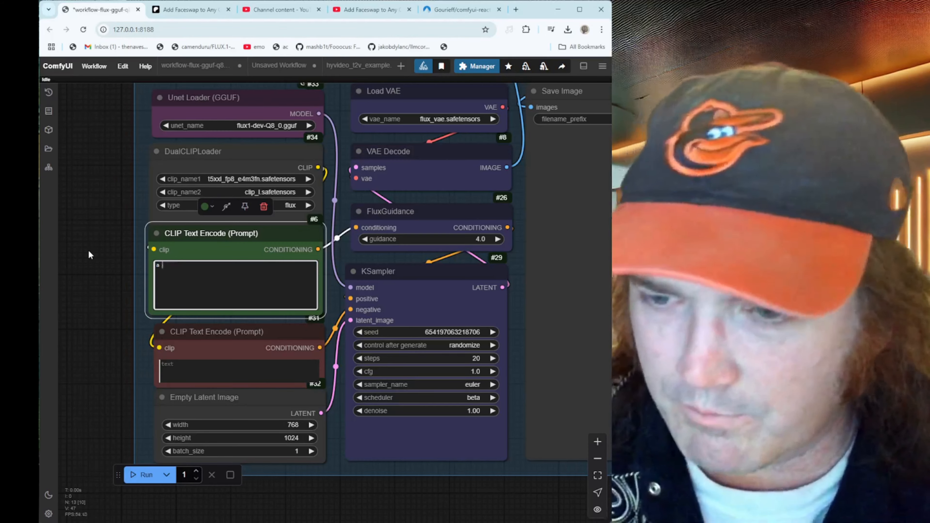
{"action": "type", "text": "a headshot phot"}
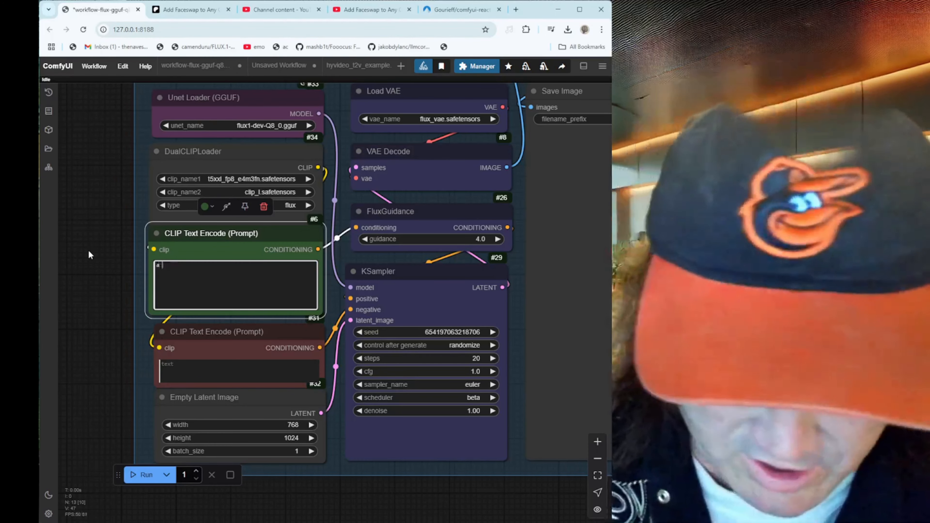
{"action": "type", "text": "o of a smiling dark haire"}
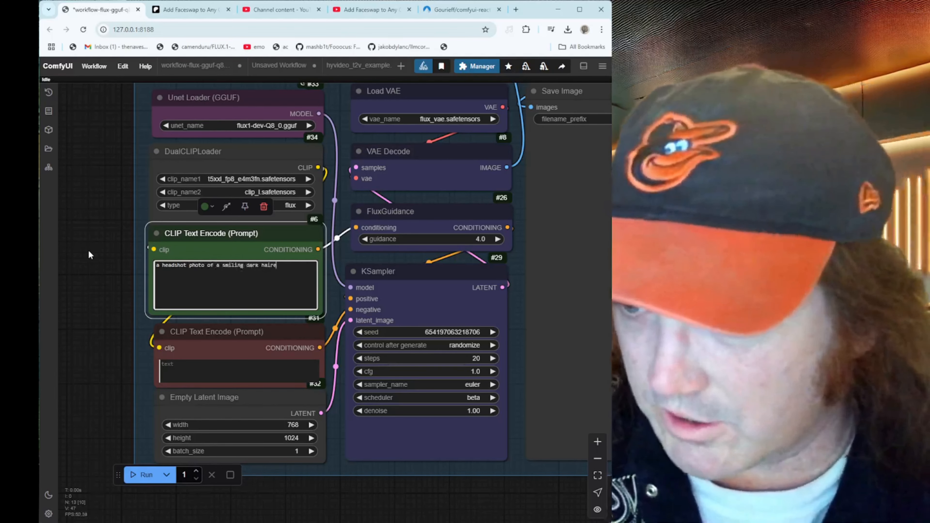
{"action": "type", "text": "d girl with a hello kitty bow i"}
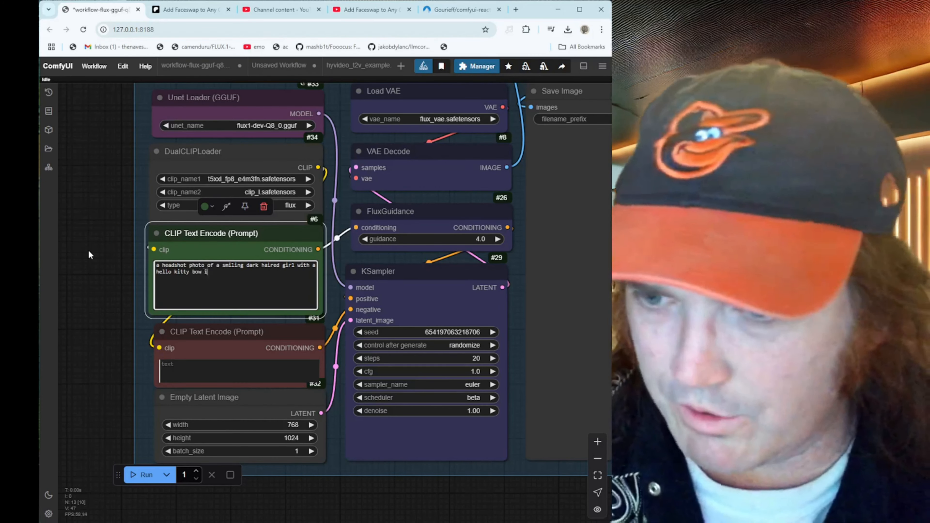
{"action": "type", "text": "n her hair"}
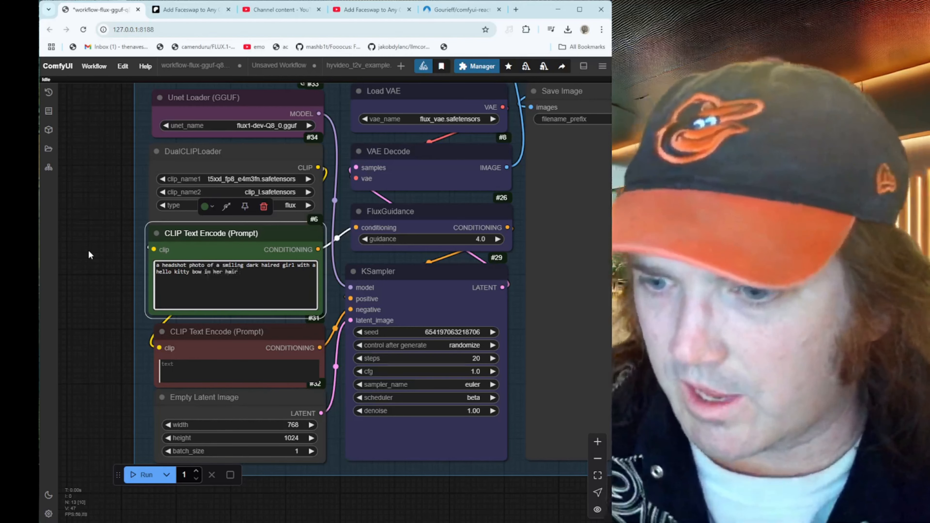
{"action": "left_click_drag", "start_coordinate": [123, 313], "coordinate": [124, 310]}
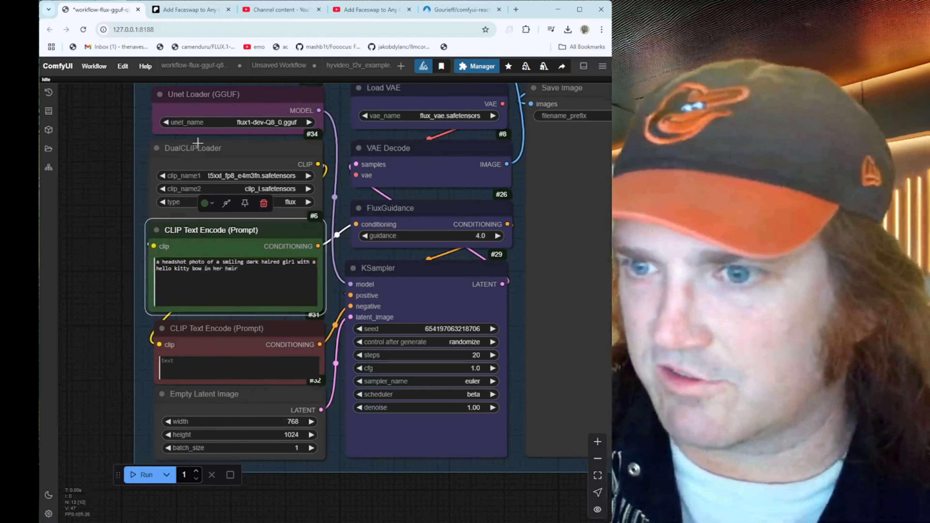
Step: Set the DualCLIPLoader's clip_name1 to t5xxl_fp8_e4m3fn_scaled.safetensors and run the workflow
{"action": "left_click", "coordinate": [145, 482]}
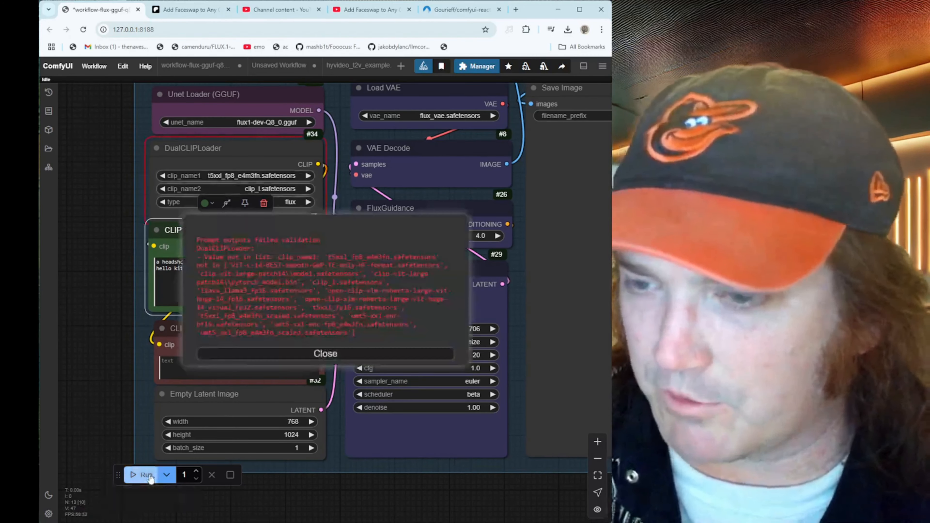
{"action": "left_click", "coordinate": [297, 354]}
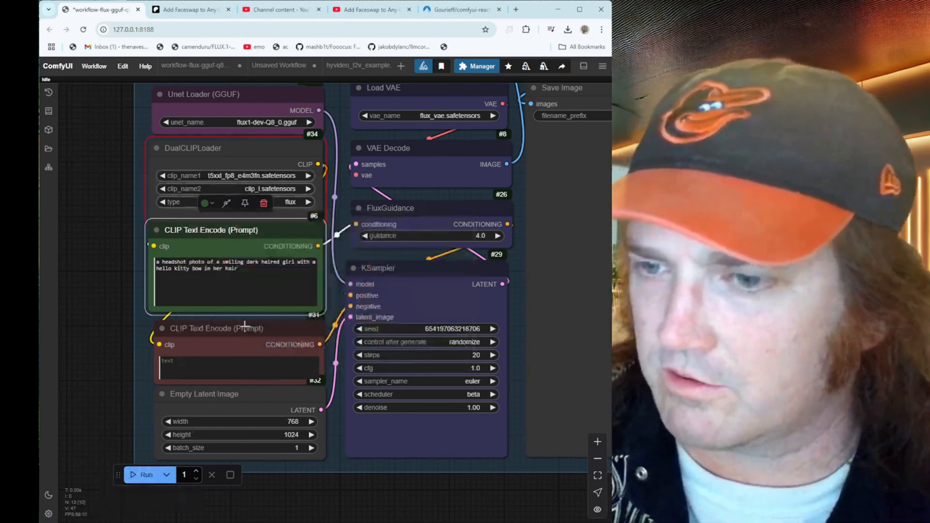
{"action": "left_click", "coordinate": [258, 178]}
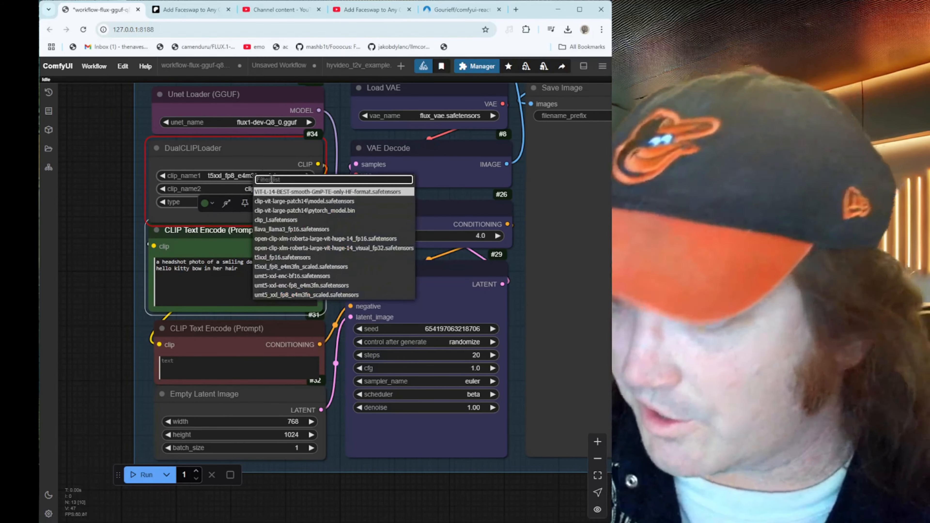
{"action": "left_click", "coordinate": [295, 267]}
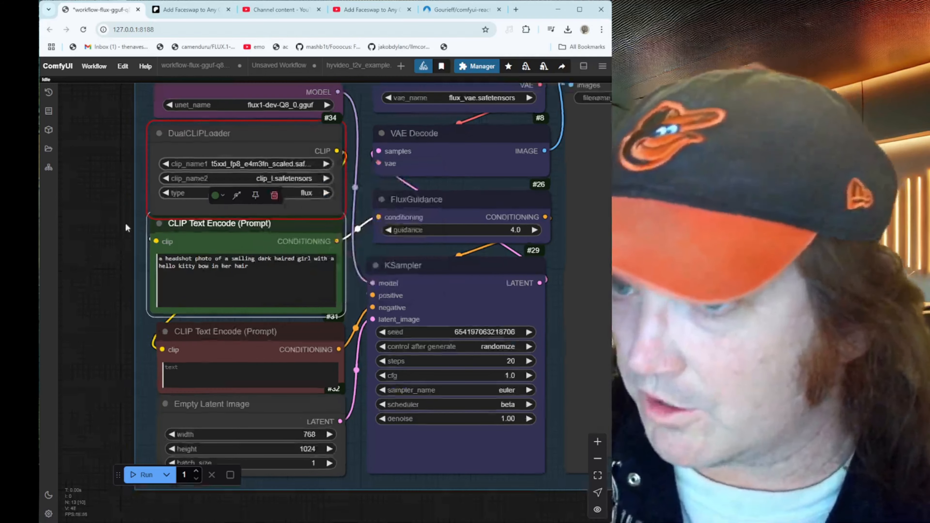
{"action": "left_click", "coordinate": [147, 475]}
{"action": "scroll", "coordinate": [110, 348], "scroll_direction": "down", "scroll_amount": 3}
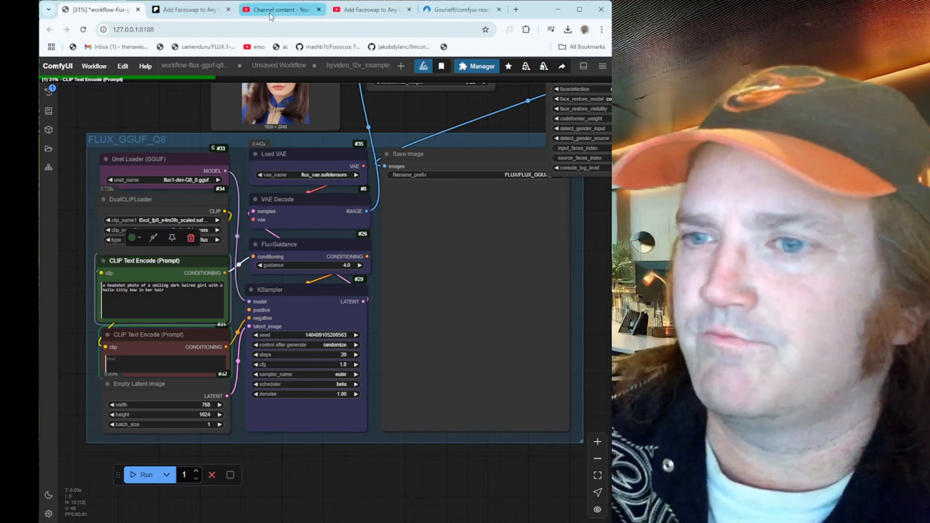
Step: Move the YouTube Channel content page out of this browser window
{"action": "left_click", "coordinate": [286, 11]}
{"action": "left_click_drag", "start_coordinate": [288, 13], "coordinate": [4, 146]}
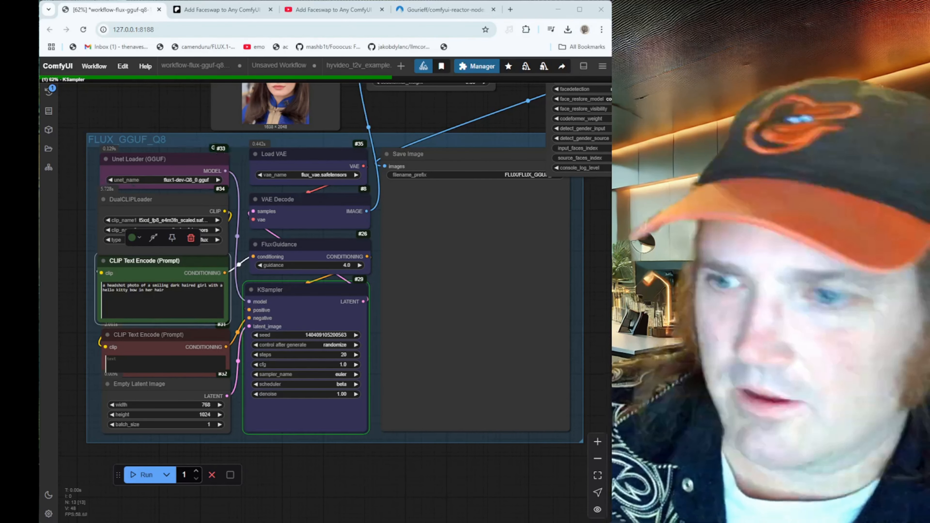
Step: Change "girl" to "woman" in the positive prompt and run the workflow again
{"action": "scroll", "coordinate": [442, 266], "scroll_direction": "down", "scroll_amount": 2}
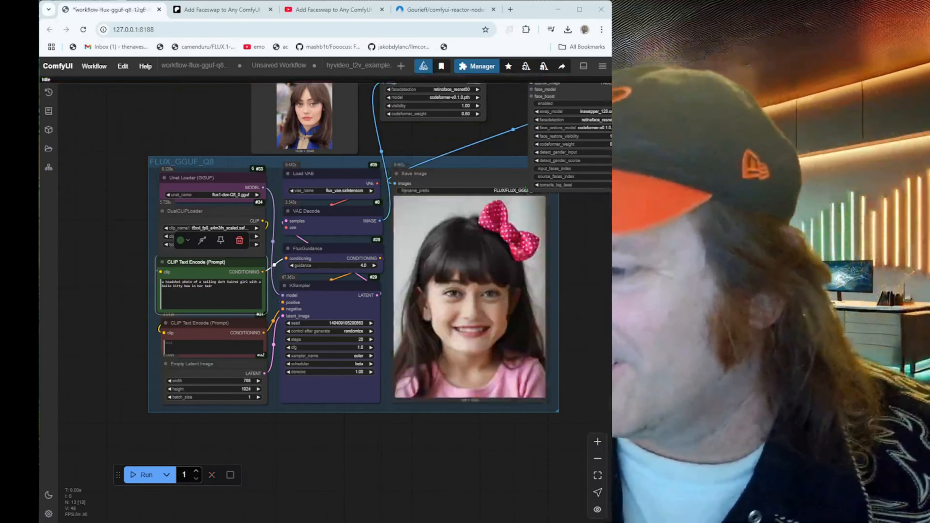
{"action": "scroll", "coordinate": [456, 430], "scroll_direction": "up", "scroll_amount": 1}
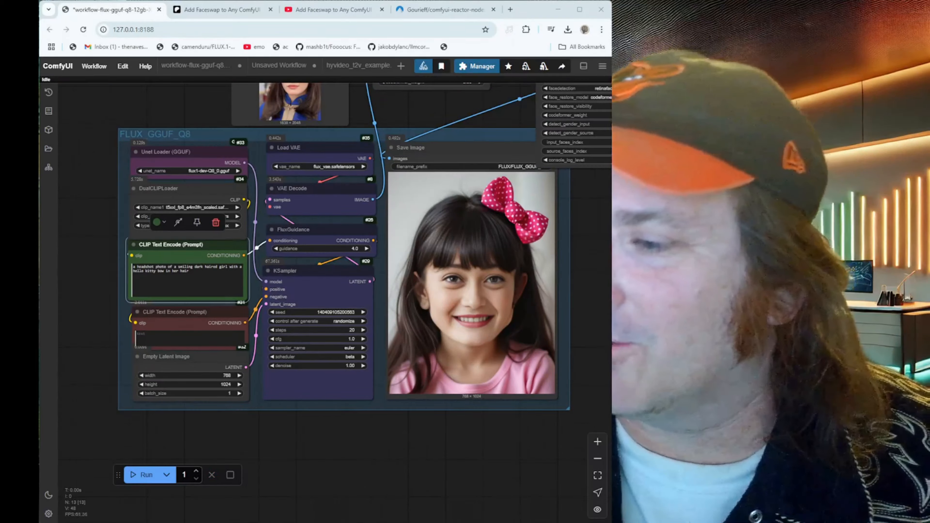
{"action": "left_click_drag", "start_coordinate": [77, 128], "coordinate": [69, 223]}
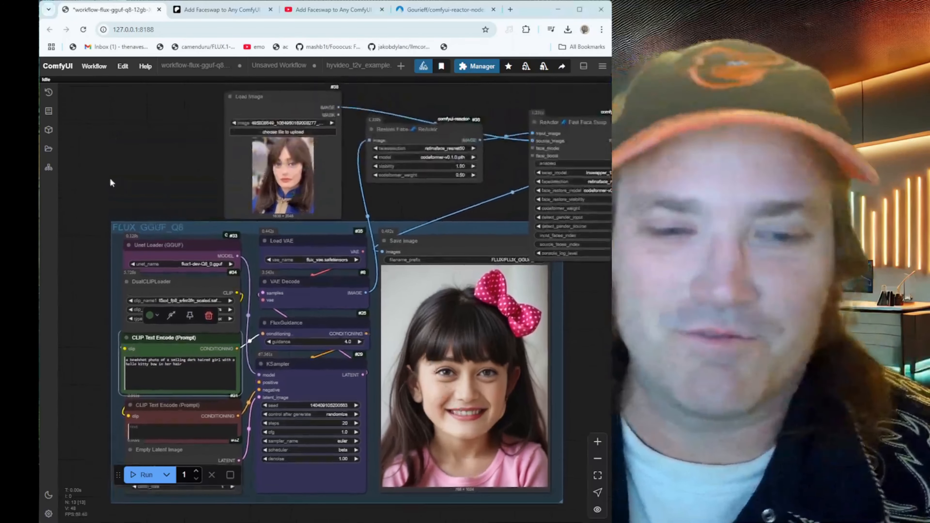
{"action": "left_click_drag", "start_coordinate": [112, 176], "coordinate": [115, 124]}
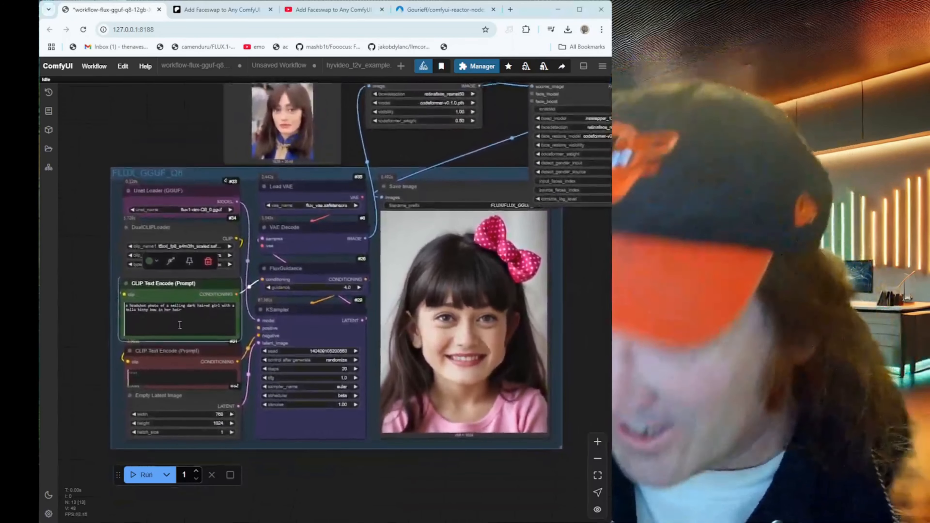
{"action": "scroll", "coordinate": [178, 340], "scroll_direction": "up", "scroll_amount": 3}
{"action": "scroll", "coordinate": [177, 335], "scroll_direction": "up", "scroll_amount": 3}
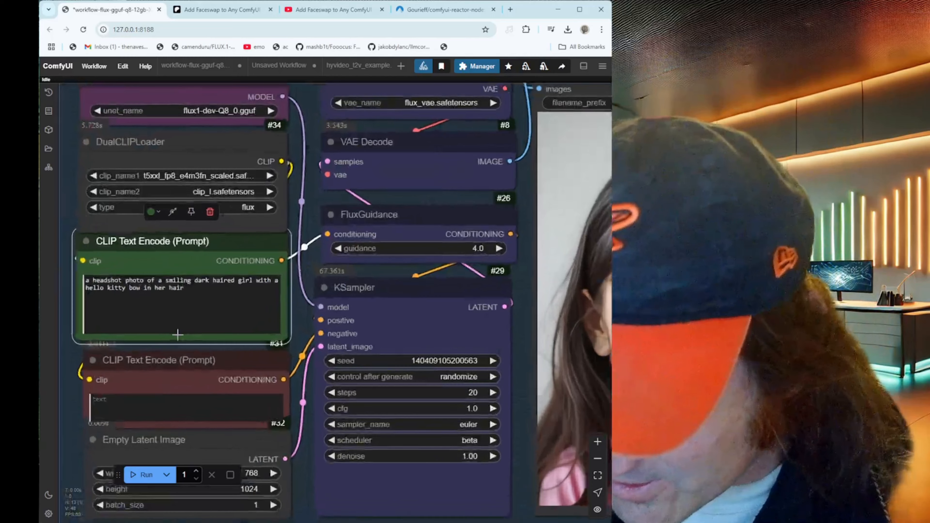
{"action": "double_click", "coordinate": [248, 278]}
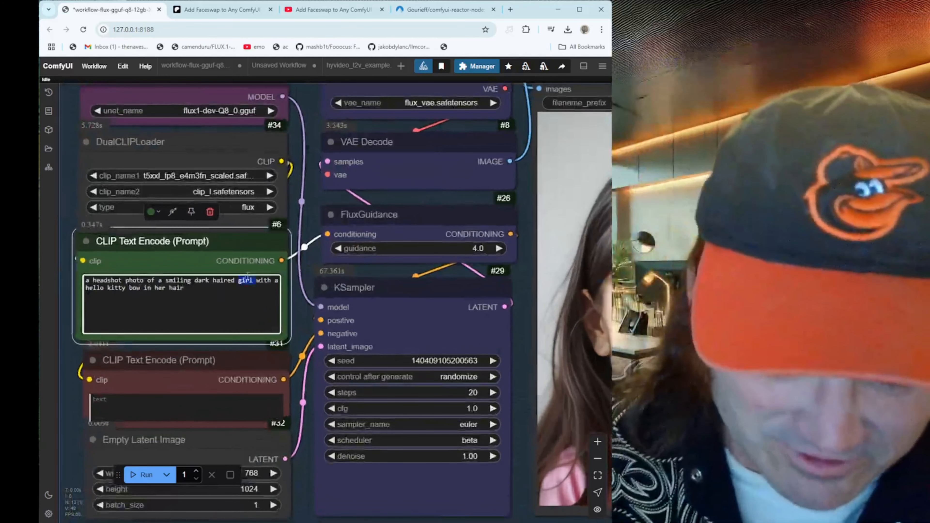
{"action": "type", "text": "womanb"}
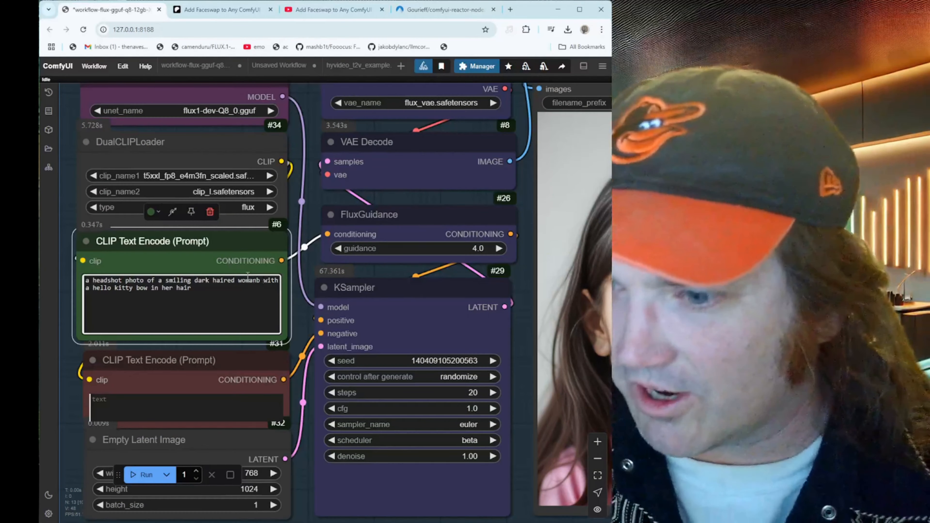
{"action": "key", "text": "BackSpace"}
{"action": "key", "text": "ctrl+Return"}
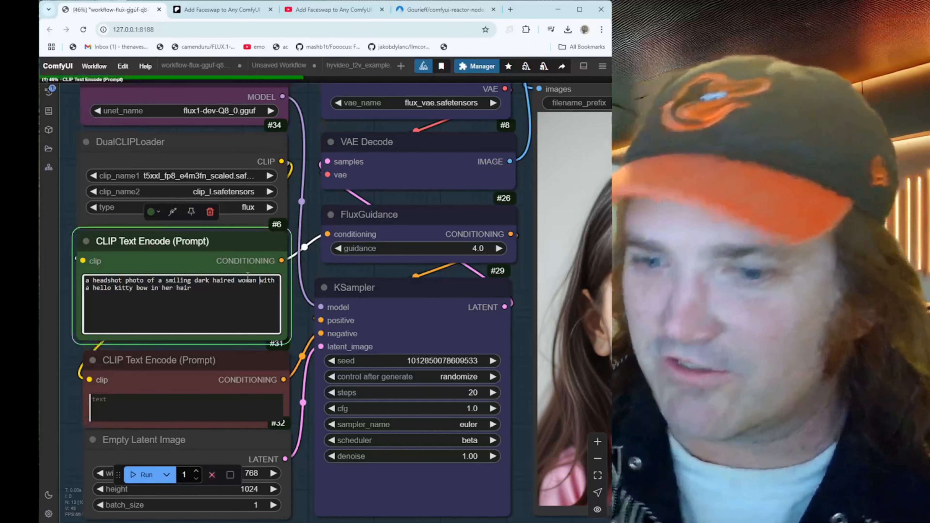
{"action": "scroll", "coordinate": [371, 370], "scroll_direction": "down", "scroll_amount": 5}
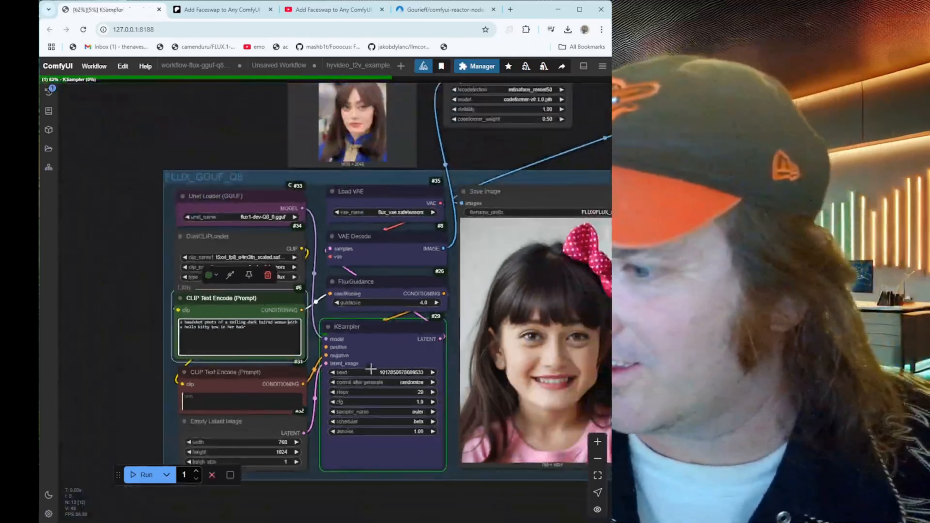
{"action": "left_click_drag", "start_coordinate": [236, 136], "coordinate": [199, 129]}
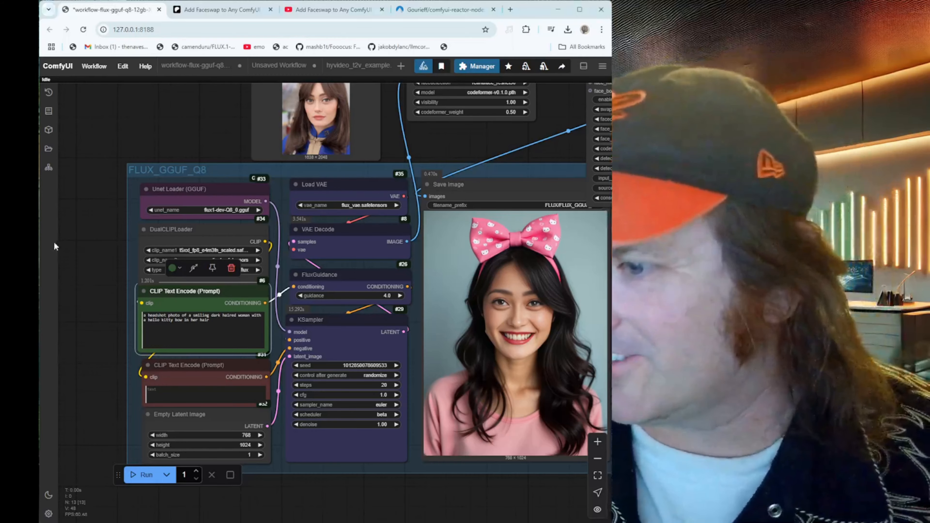
{"action": "left_click_drag", "start_coordinate": [175, 97], "coordinate": [128, 161]}
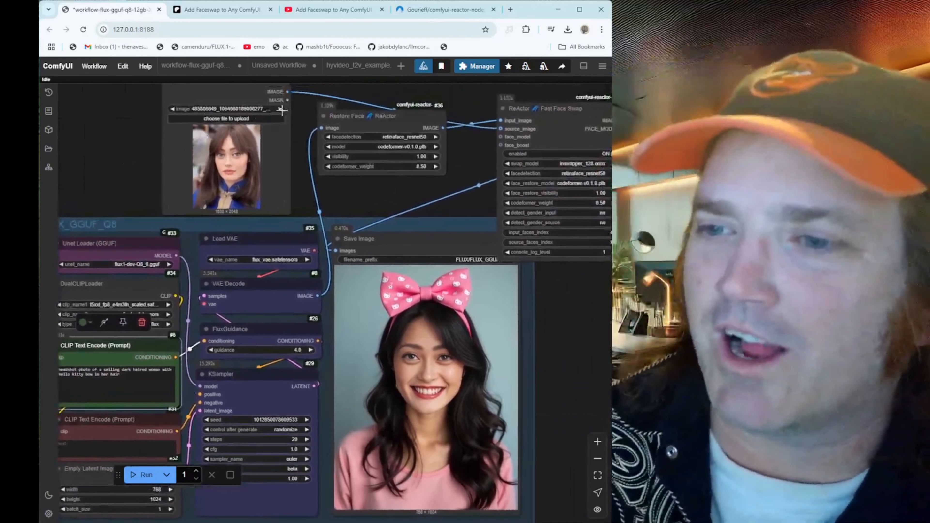
{"action": "left_click", "coordinate": [281, 109]}
{"action": "left_click", "coordinate": [281, 109]}
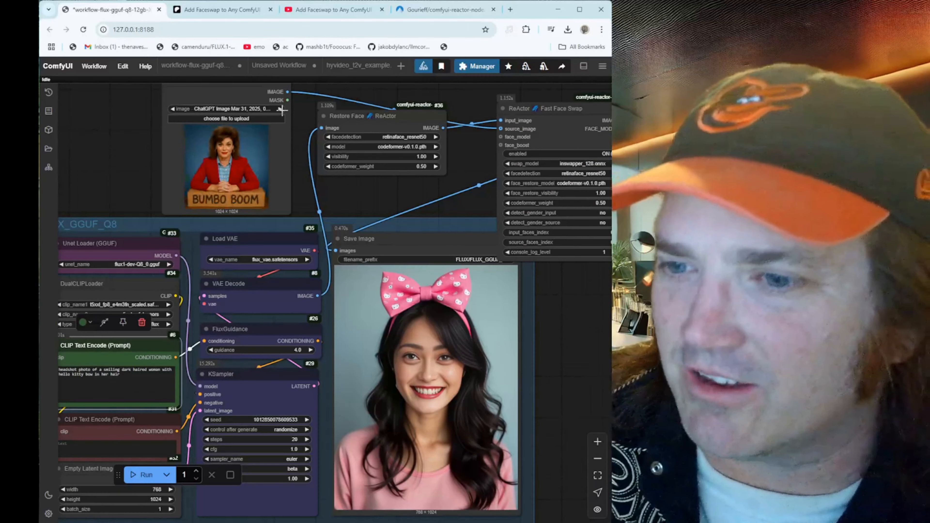
{"action": "left_click", "coordinate": [281, 109]}
{"action": "left_click", "coordinate": [281, 109]}
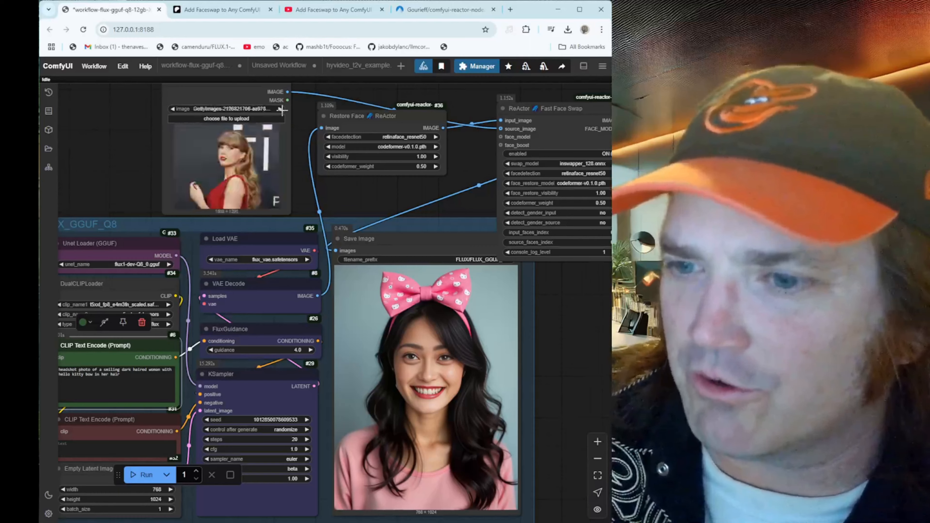
{"action": "left_click_drag", "start_coordinate": [184, 221], "coordinate": [223, 94]}
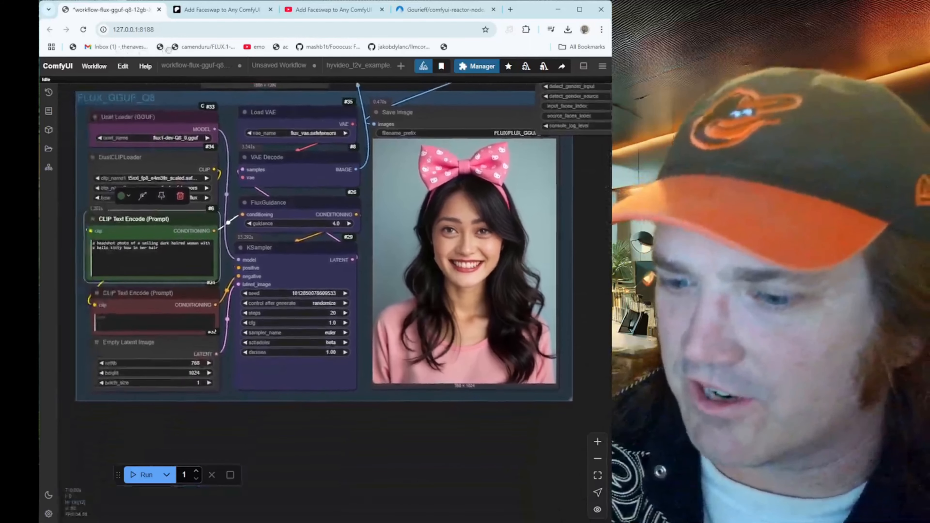
{"action": "left_click", "coordinate": [145, 476]}
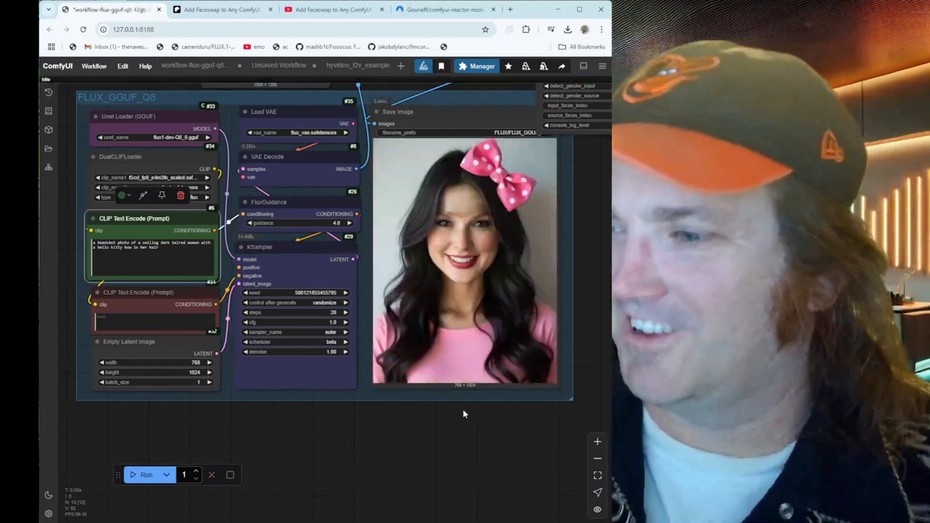
Step: Open the wanvideo_480p_I2V_example workflow
{"action": "left_click_drag", "start_coordinate": [441, 436], "coordinate": [406, 522]}
{"action": "left_click_drag", "start_coordinate": [138, 122], "coordinate": [130, 175]}
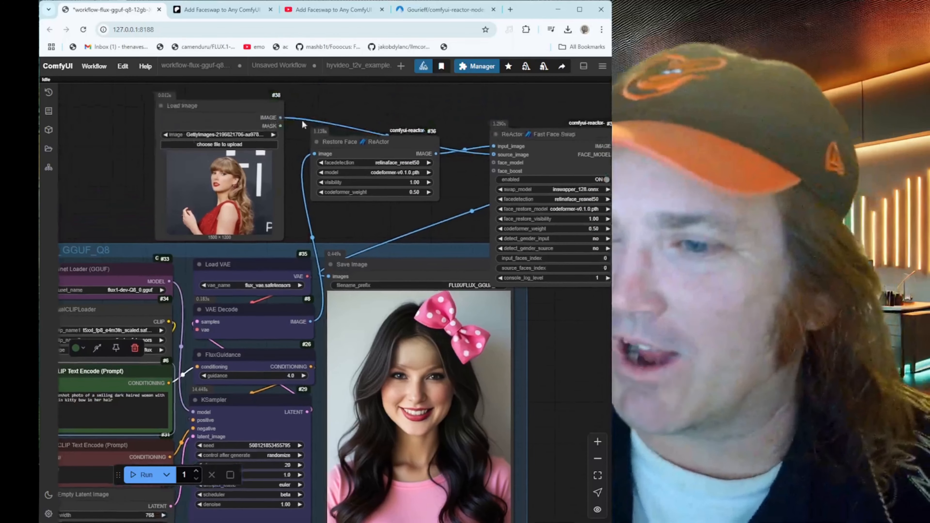
{"action": "left_click_drag", "start_coordinate": [422, 206], "coordinate": [374, 212]}
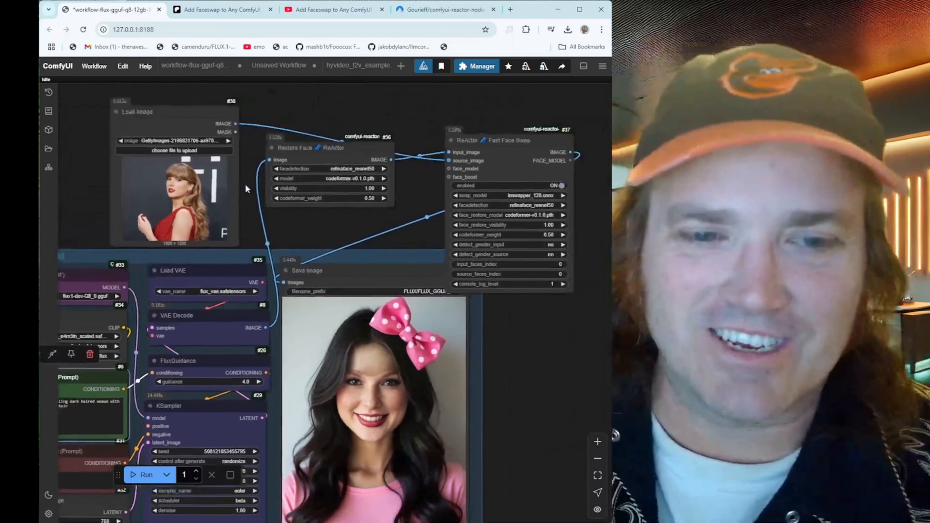
{"action": "left_click_drag", "start_coordinate": [96, 143], "coordinate": [155, 123]}
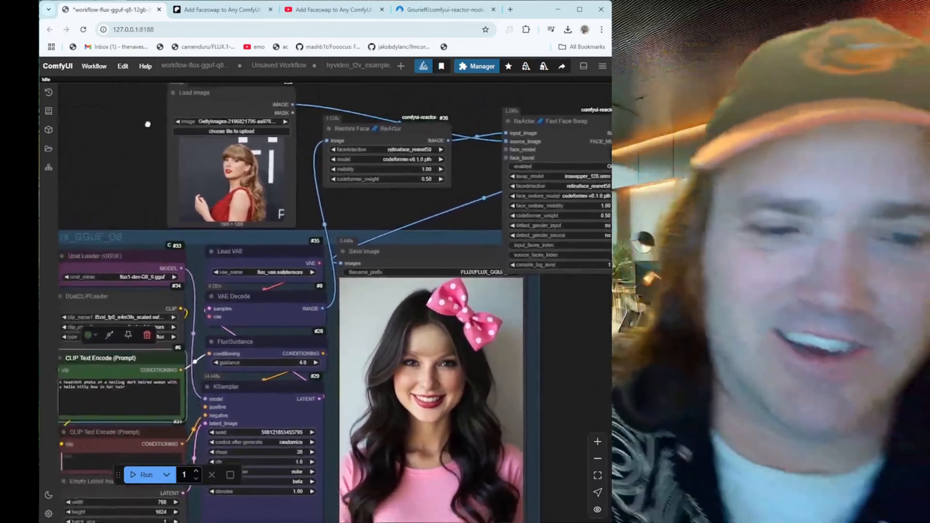
{"action": "left_click", "coordinate": [94, 67]}
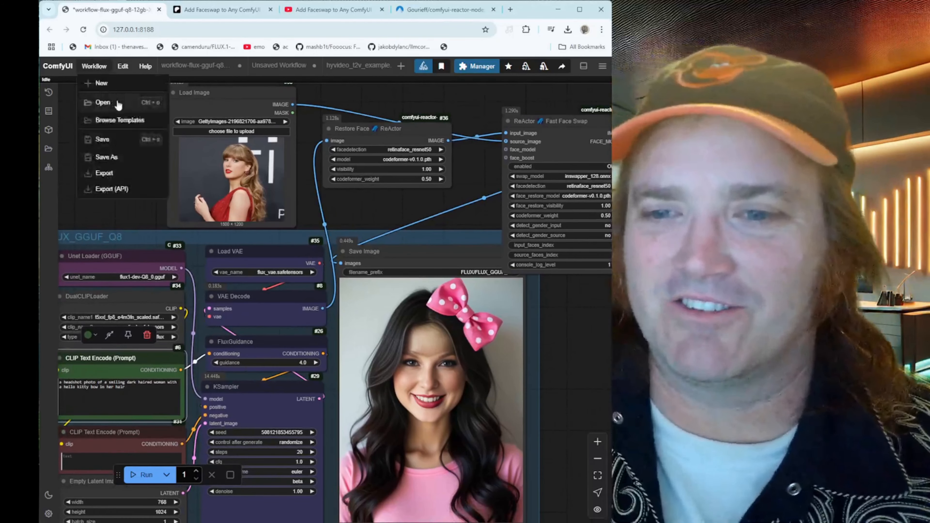
{"action": "left_click", "coordinate": [117, 103]}
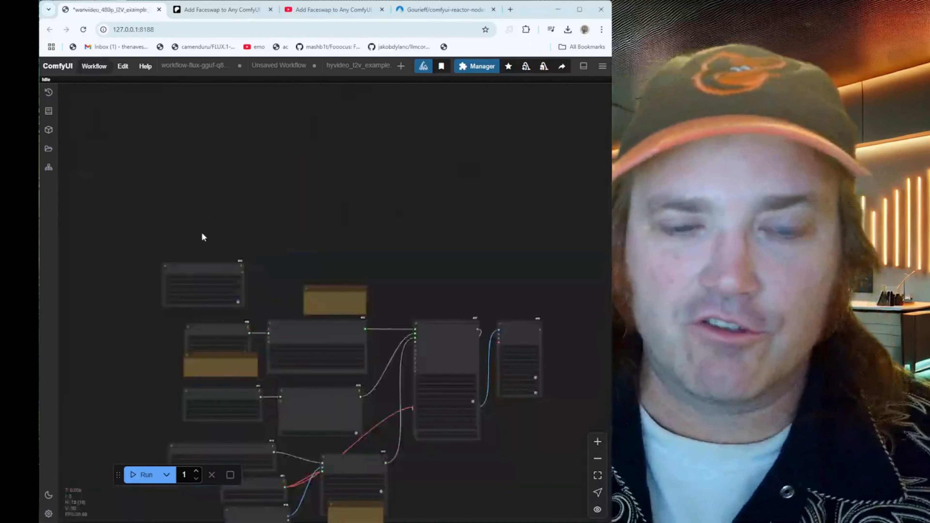
Step: Set the Load Image node's picture to 00002-827882472.png, the red-haired girl with glasses
{"action": "scroll", "coordinate": [201, 232], "scroll_direction": "down", "scroll_amount": 3}
{"action": "scroll", "coordinate": [212, 231], "scroll_direction": "up", "scroll_amount": 9}
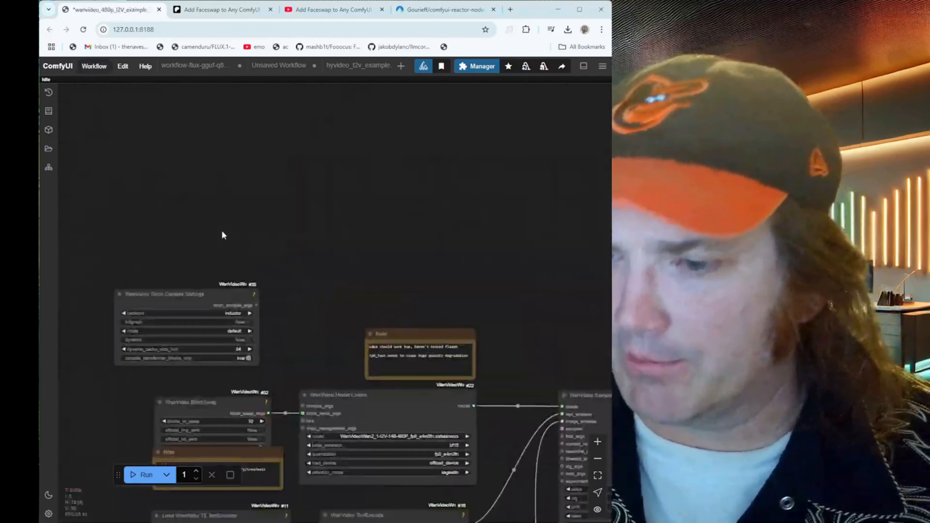
{"action": "scroll", "coordinate": [222, 230], "scroll_direction": "down", "scroll_amount": 5}
{"action": "scroll", "coordinate": [79, 388], "scroll_direction": "up", "scroll_amount": 2}
{"action": "scroll", "coordinate": [156, 206], "scroll_direction": "up", "scroll_amount": 3}
{"action": "scroll", "coordinate": [158, 111], "scroll_direction": "up", "scroll_amount": 2}
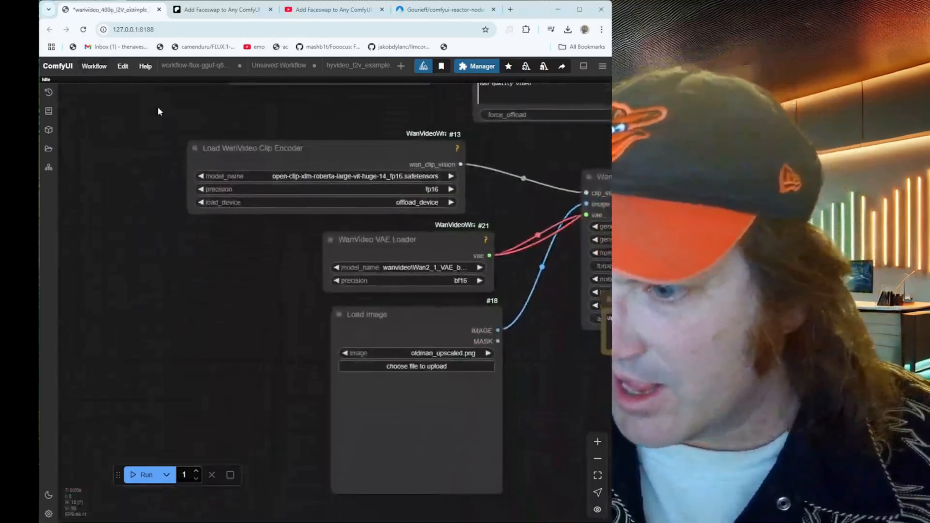
{"action": "left_click_drag", "start_coordinate": [288, 339], "coordinate": [80, 314]}
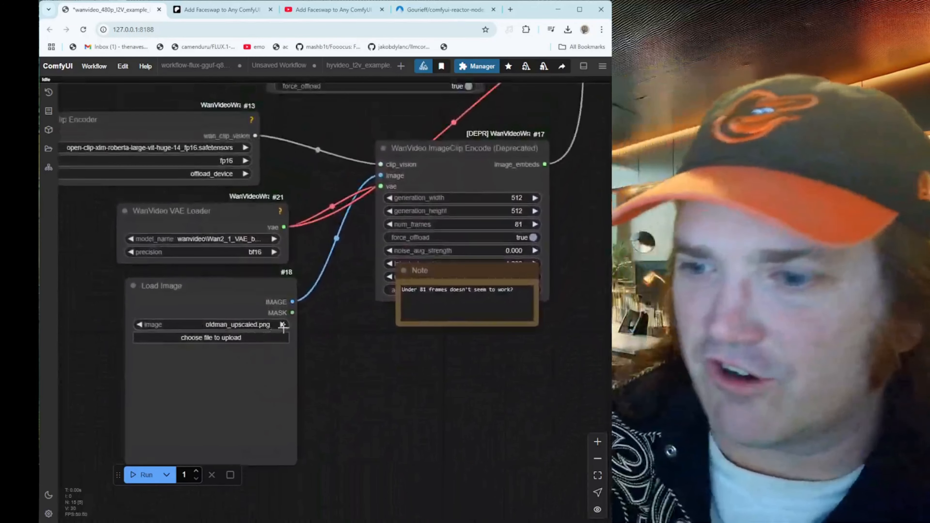
{"action": "left_click", "coordinate": [282, 324]}
{"action": "left_click", "coordinate": [283, 325]}
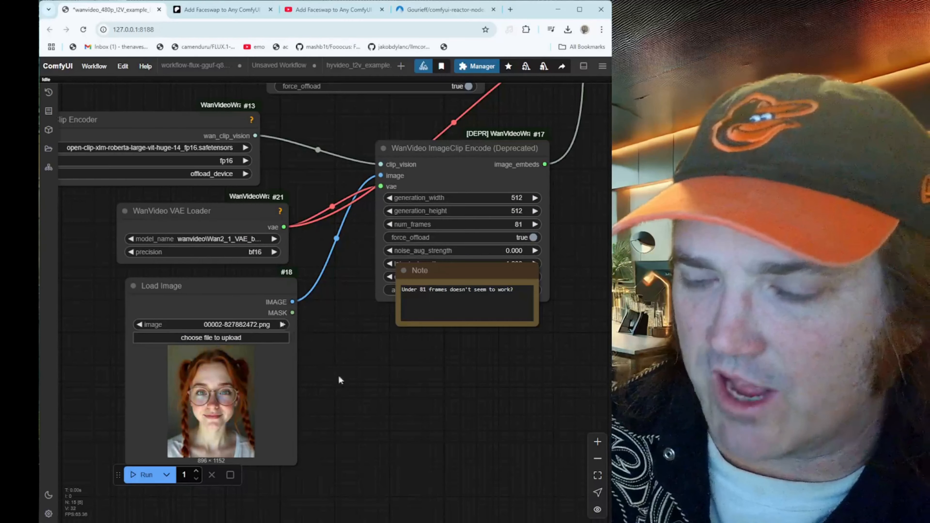
Step: Separate the overlapping WanVideo Sampler and WanVideo Decode nodes so the Decode node sits just below the Sampler
{"action": "left_click_drag", "start_coordinate": [339, 382], "coordinate": [332, 405]}
{"action": "left_click_drag", "start_coordinate": [430, 381], "coordinate": [197, 476]}
{"action": "scroll", "coordinate": [480, 333], "scroll_direction": "down", "scroll_amount": 3}
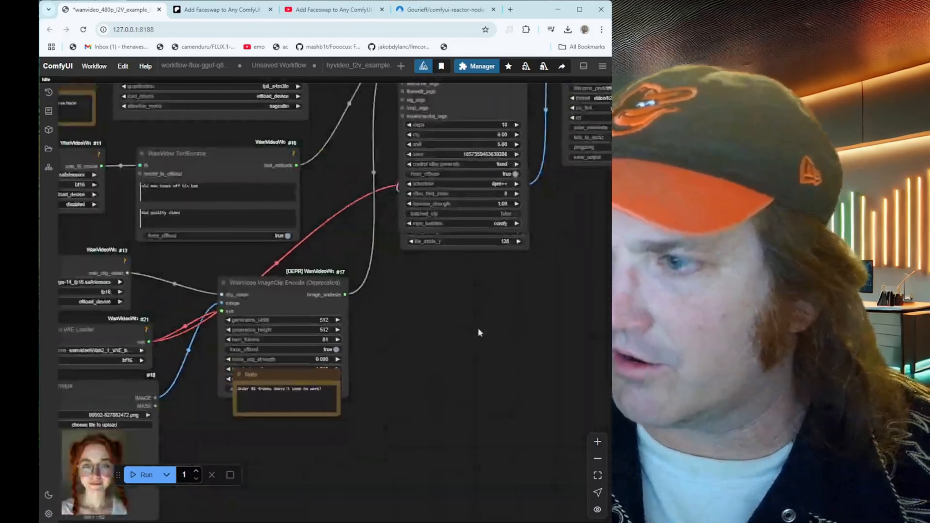
{"action": "left_click_drag", "start_coordinate": [479, 332], "coordinate": [343, 474]}
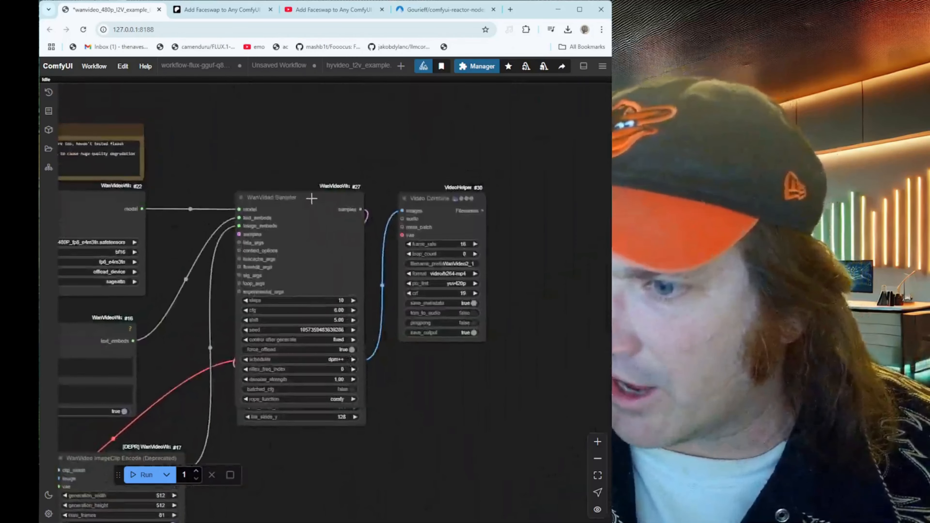
{"action": "left_click_drag", "start_coordinate": [312, 198], "coordinate": [280, 108]}
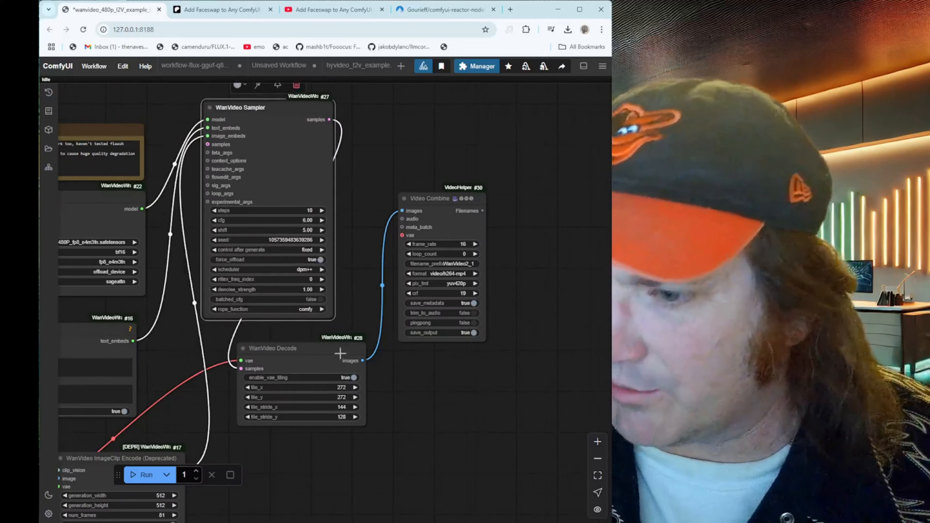
{"action": "left_click_drag", "start_coordinate": [318, 352], "coordinate": [296, 346]}
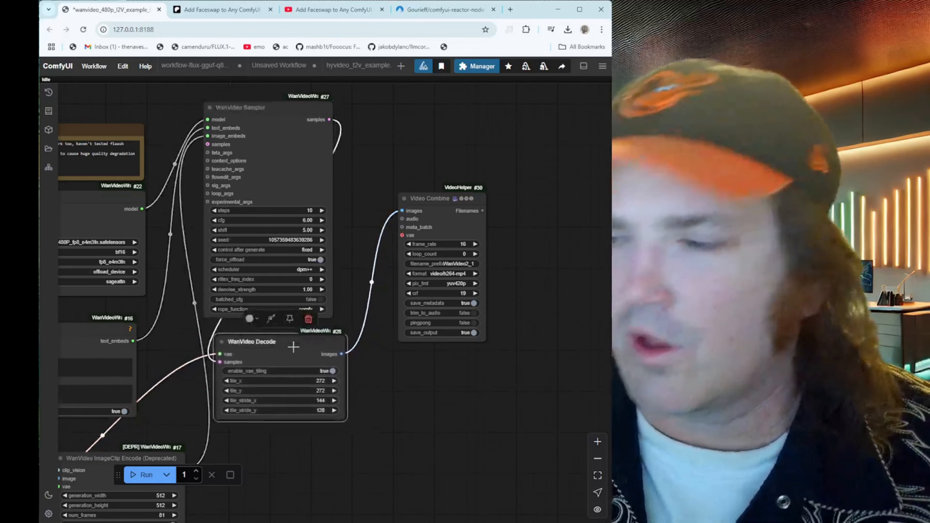
{"action": "left_click_drag", "start_coordinate": [251, 468], "coordinate": [298, 462]}
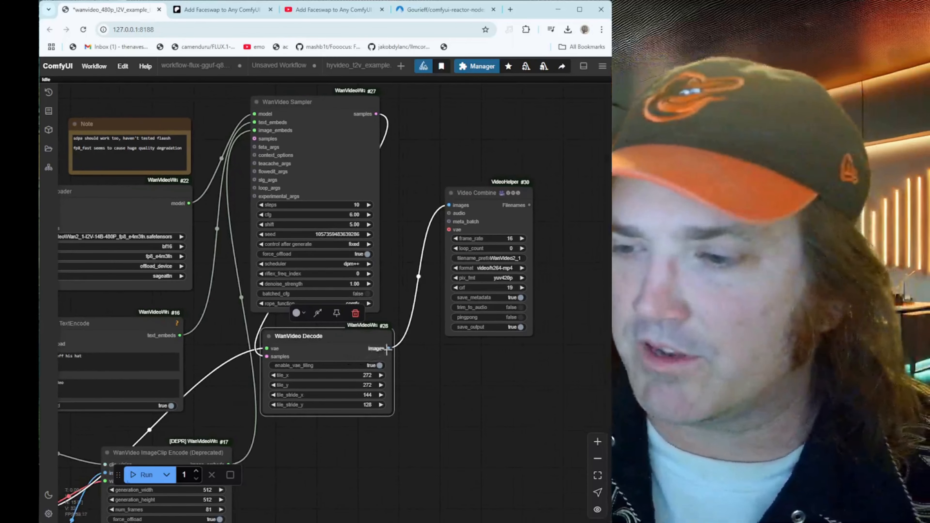
Step: Move the Load Image node away from the ImageClip Encode node to make room for face nodes between them
{"action": "left_click_drag", "start_coordinate": [365, 467], "coordinate": [721, 275]}
{"action": "left_click_drag", "start_coordinate": [168, 438], "coordinate": [122, 314]}
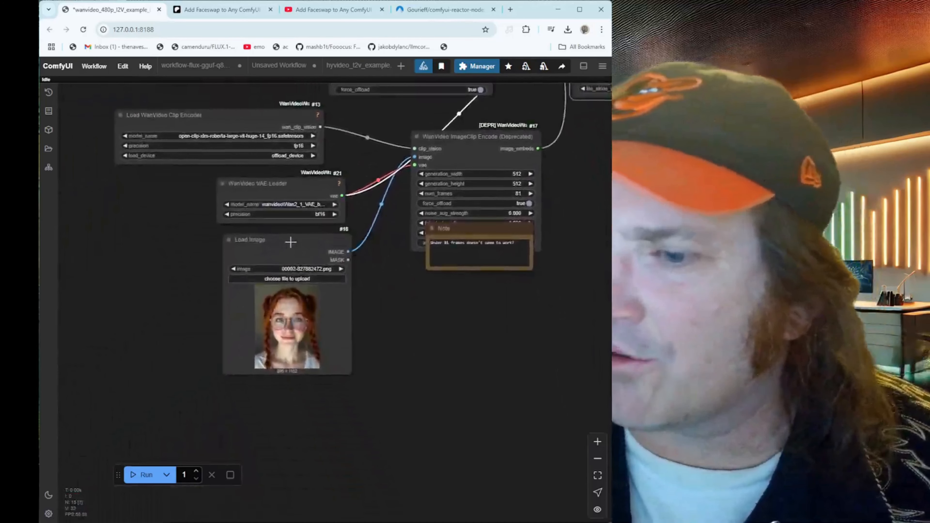
{"action": "left_click_drag", "start_coordinate": [290, 242], "coordinate": [181, 275]}
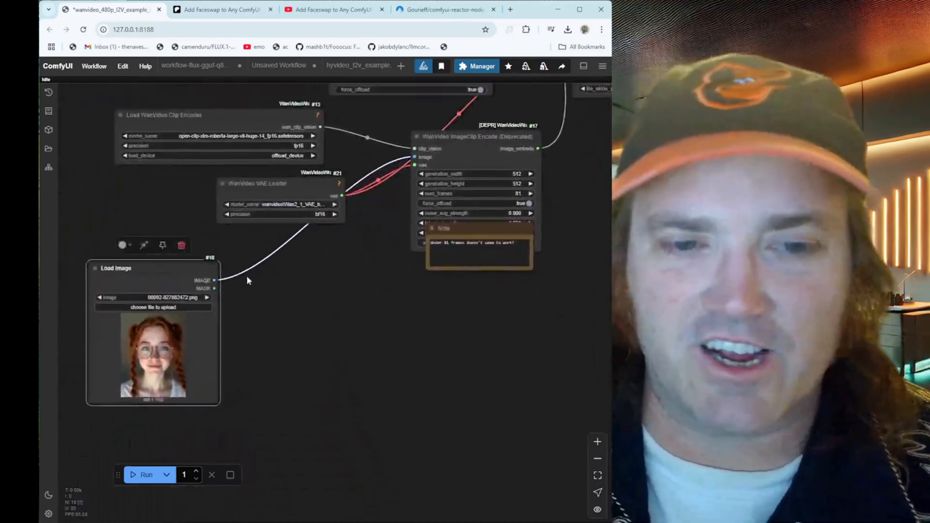
Step: Add a ReActor Restore Face node beside Load Image and feed the loaded image into it
{"action": "right_click", "coordinate": [267, 304]}
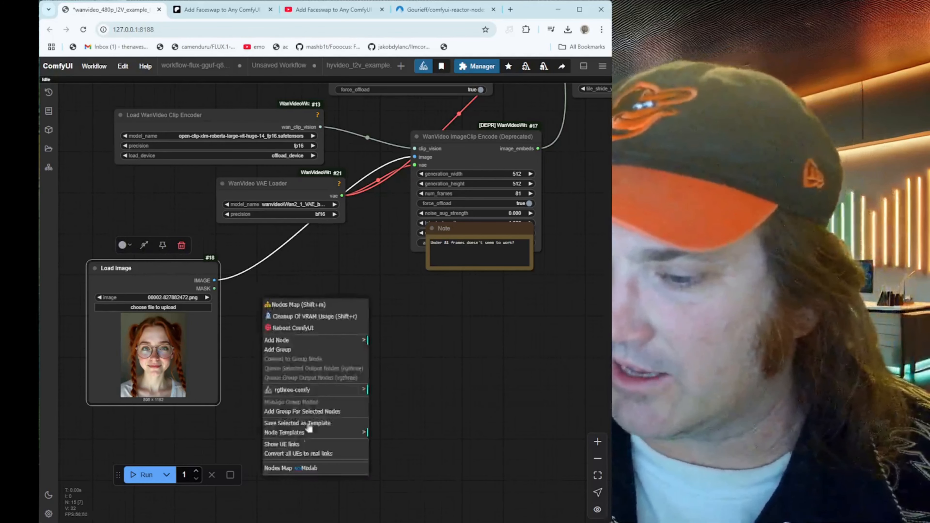
{"action": "left_click", "coordinate": [306, 341]}
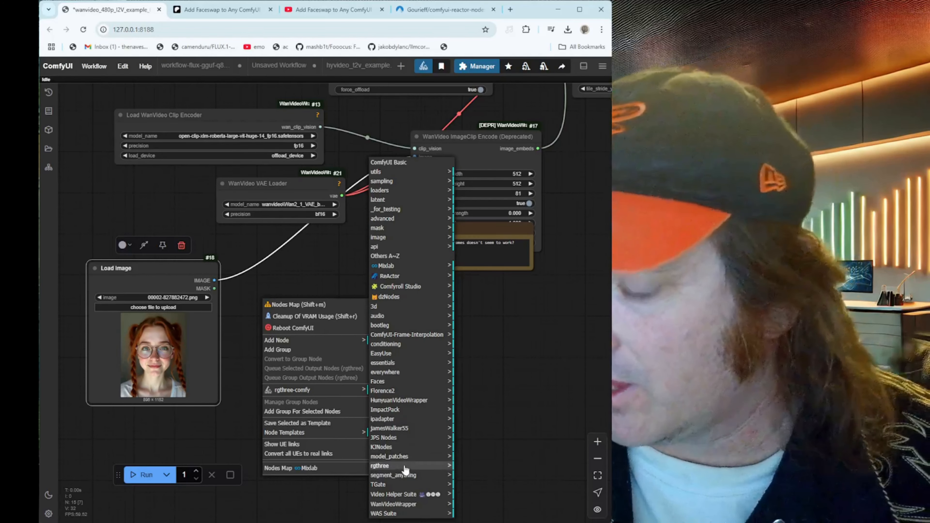
{"action": "left_click", "coordinate": [422, 274]}
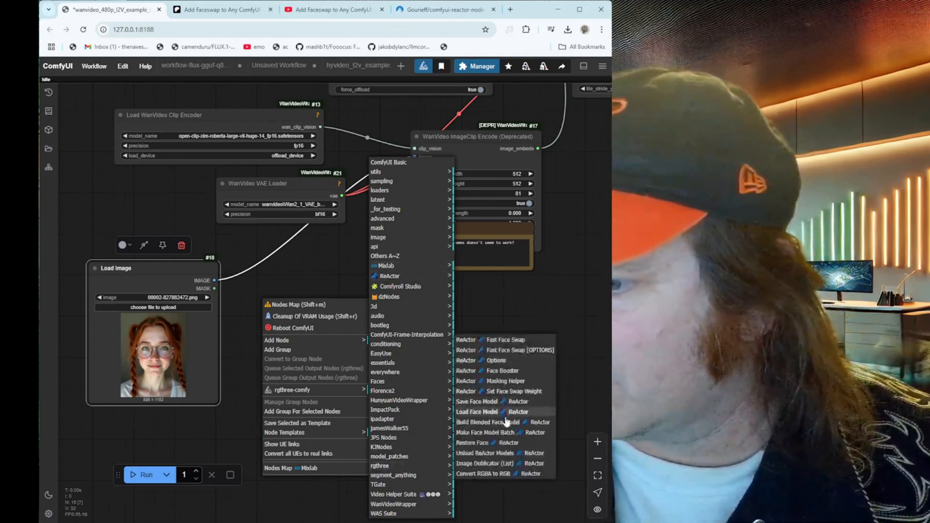
{"action": "left_click", "coordinate": [506, 442]}
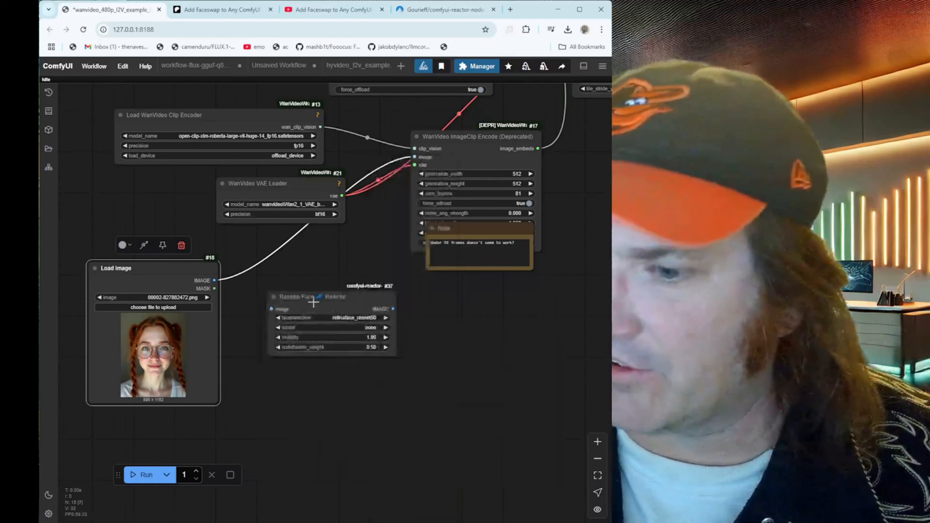
{"action": "left_click_drag", "start_coordinate": [422, 161], "coordinate": [273, 310]}
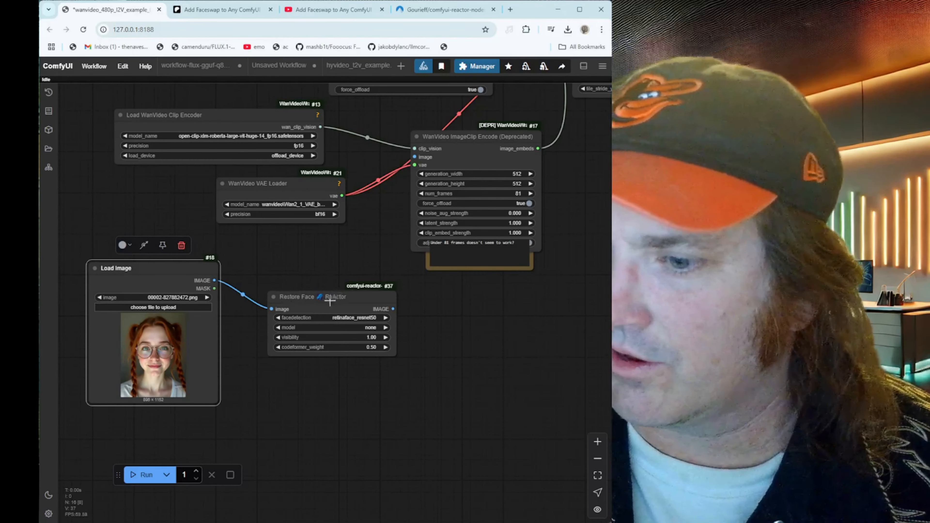
{"action": "left_click_drag", "start_coordinate": [330, 300], "coordinate": [306, 291]}
Step: Add a ReActor Fast Face Swap node, with Restore Face wired to its input_image and its IMAGE output to ImageClip Encode's image input
{"action": "right_click", "coordinate": [300, 345]}
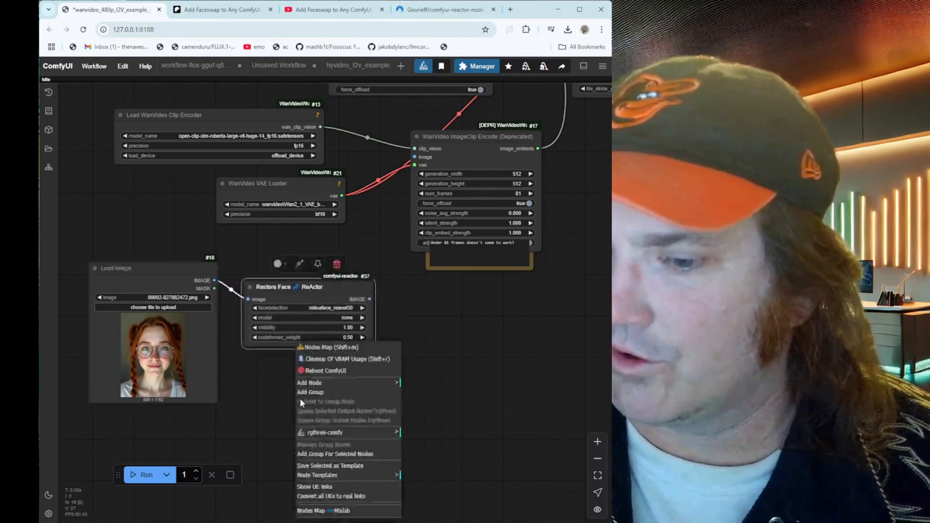
{"action": "left_click", "coordinate": [342, 382]}
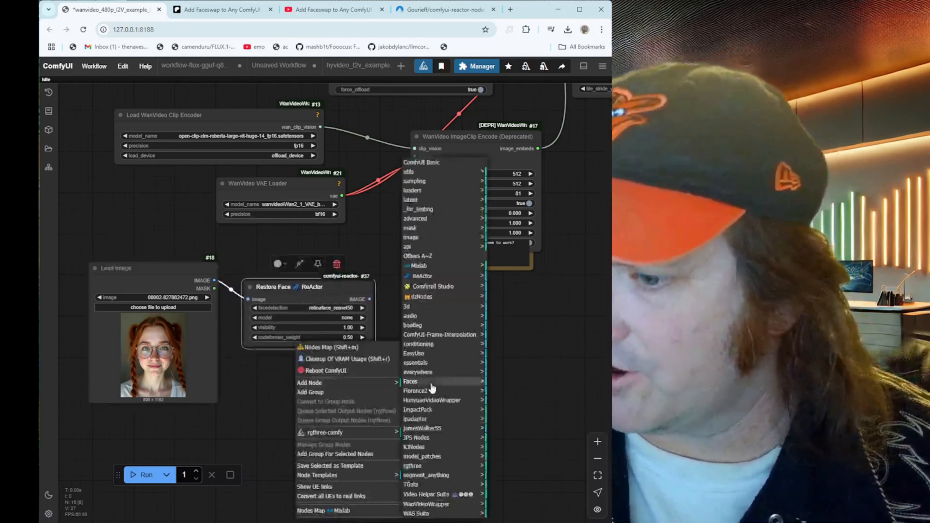
{"action": "left_click", "coordinate": [423, 275]}
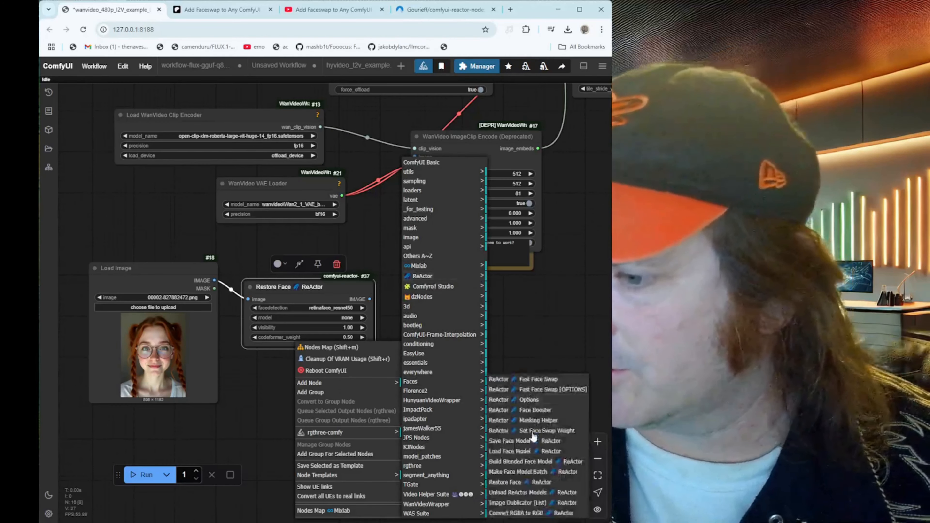
{"action": "left_click", "coordinate": [520, 383]}
{"action": "left_click_drag", "start_coordinate": [308, 389], "coordinate": [411, 315]}
{"action": "left_click_drag", "start_coordinate": [533, 315], "coordinate": [418, 169]}
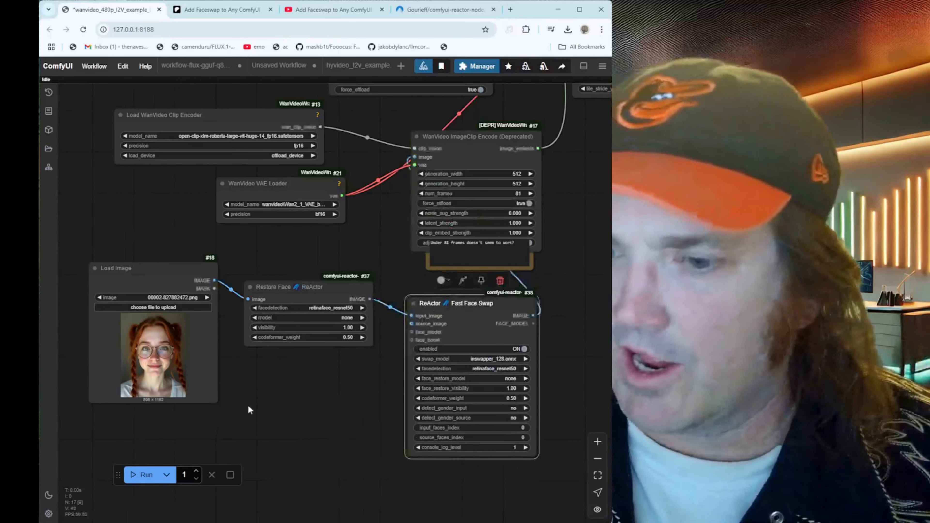
Step: Duplicate the Load Image node and place the copy below the Restore Face node
{"action": "left_click", "coordinate": [277, 414]}
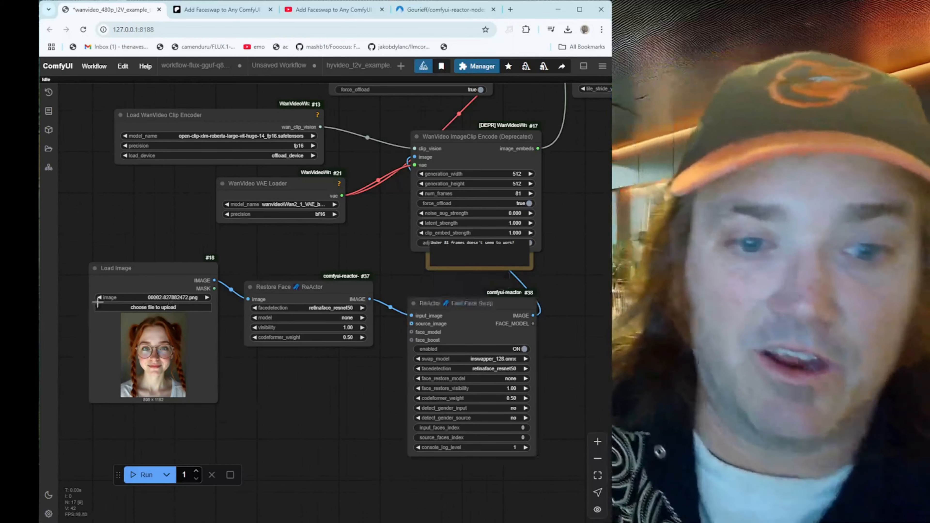
{"action": "left_click", "coordinate": [130, 287]}
{"action": "key", "text": "ctrl+c"}
{"action": "key", "text": "ctrl+v"}
{"action": "left_click_drag", "start_coordinate": [305, 394], "coordinate": [304, 380]}
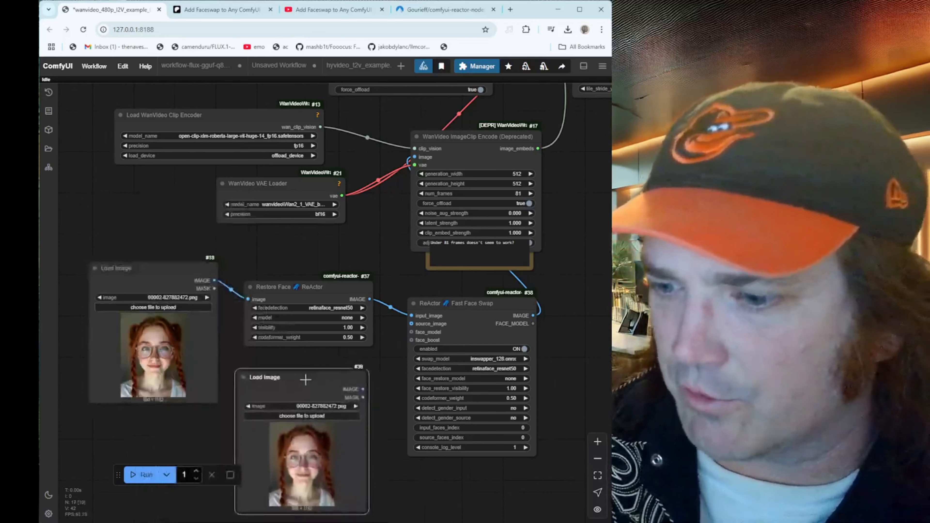
Step: Switch the copied Load Image node to the dark-haired woman in blue, the file starting with 485808649
{"action": "left_click", "coordinate": [355, 406]}
{"action": "left_click", "coordinate": [356, 406]}
{"action": "left_click", "coordinate": [355, 406]}
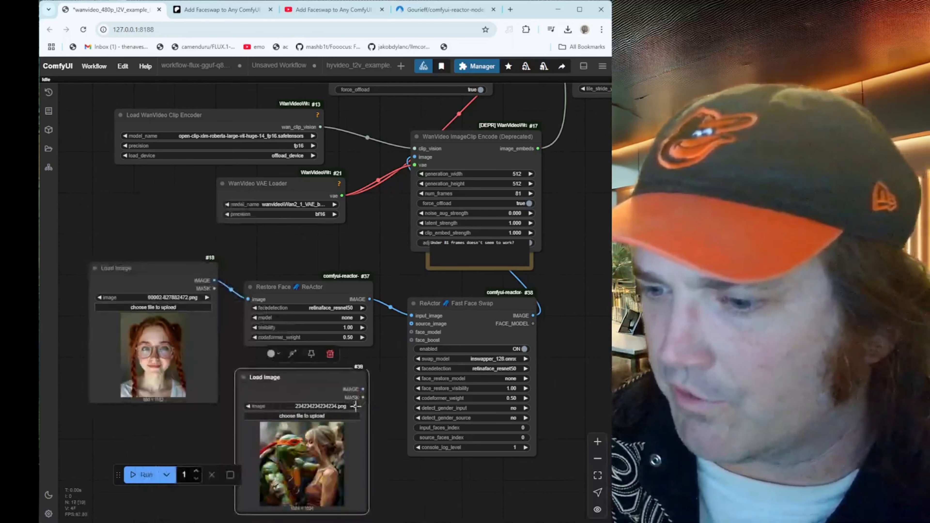
{"action": "left_click", "coordinate": [355, 406]}
{"action": "left_click", "coordinate": [356, 406]}
{"action": "left_click", "coordinate": [355, 406]}
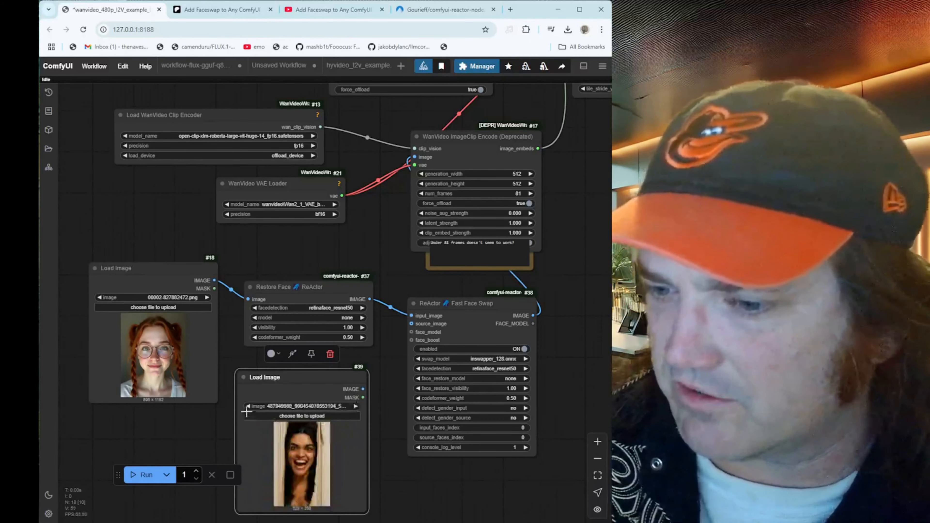
{"action": "left_click", "coordinate": [356, 406]}
Step: Connect the copied Load Image to Fast Face Swap's source_image and set the Restore Face model to codeformer-v0.1.0.pth
{"action": "left_click_drag", "start_coordinate": [363, 389], "coordinate": [411, 324]}
{"action": "left_click", "coordinate": [329, 317]}
{"action": "left_click", "coordinate": [331, 327]}
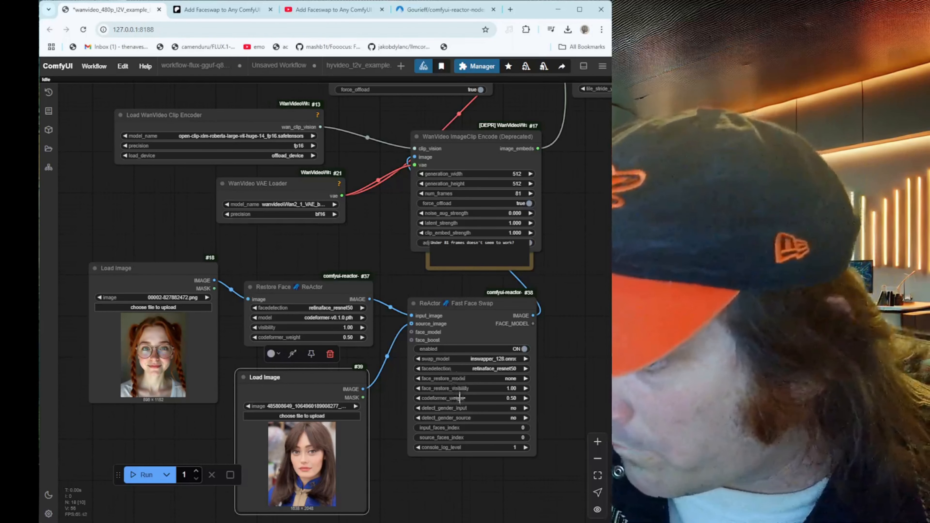
Step: Replace the positive prompt in WanVideo TextEncode with "a girl with pigtails smiles and plays with her hair"
{"action": "left_click_drag", "start_coordinate": [571, 235], "coordinate": [474, 404]}
{"action": "left_click_drag", "start_coordinate": [380, 307], "coordinate": [470, 260]}
{"action": "left_click_drag", "start_coordinate": [296, 210], "coordinate": [237, 210]}
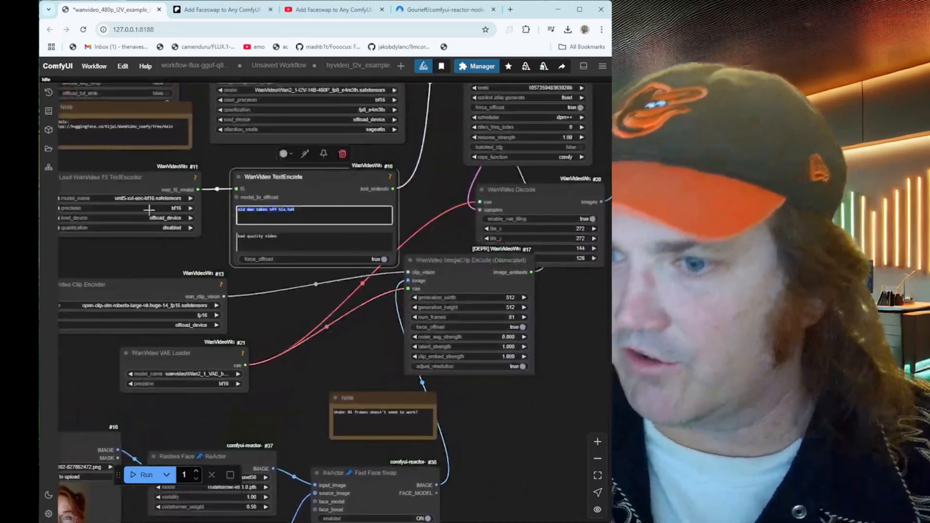
{"action": "type", "text": "a g"}
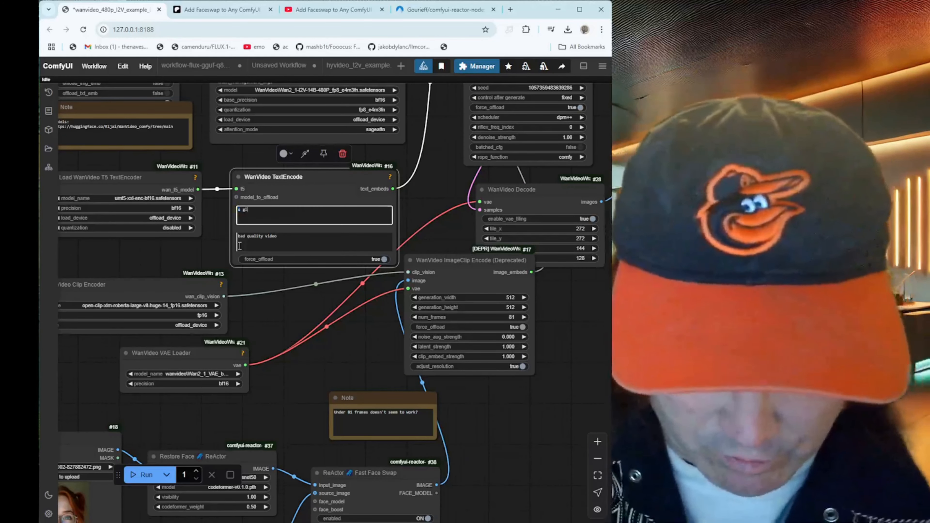
{"action": "type", "text": "irl with pigtails sim"}
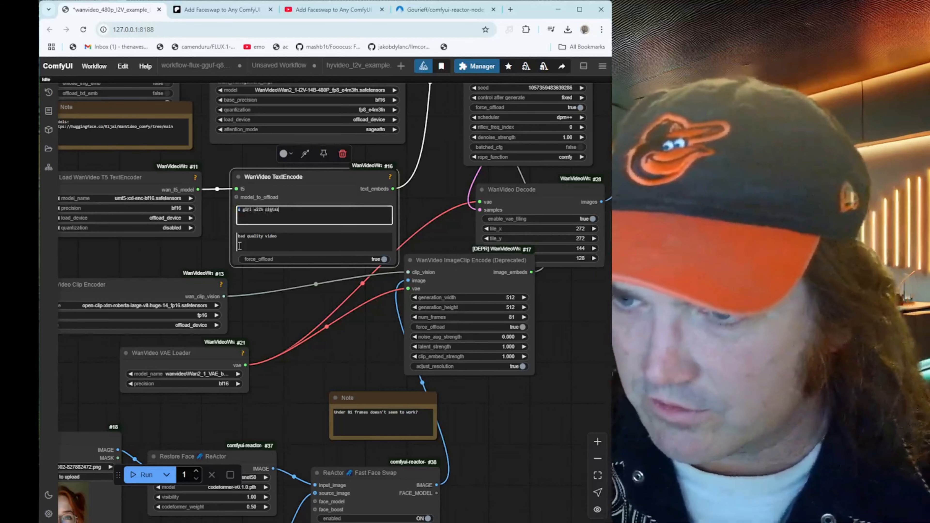
{"action": "key", "text": "BackSpace"}
{"action": "key", "text": "BackSpace"}
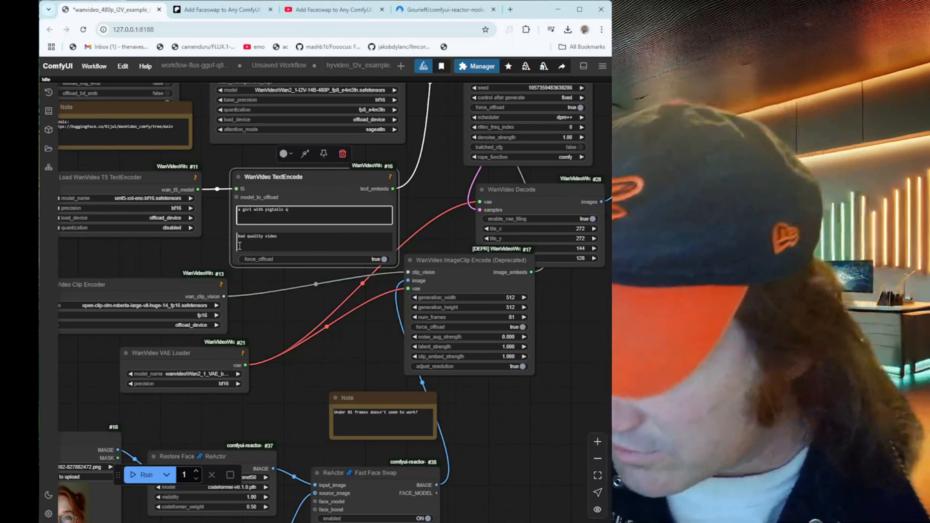
{"action": "type", "text": "miles"}
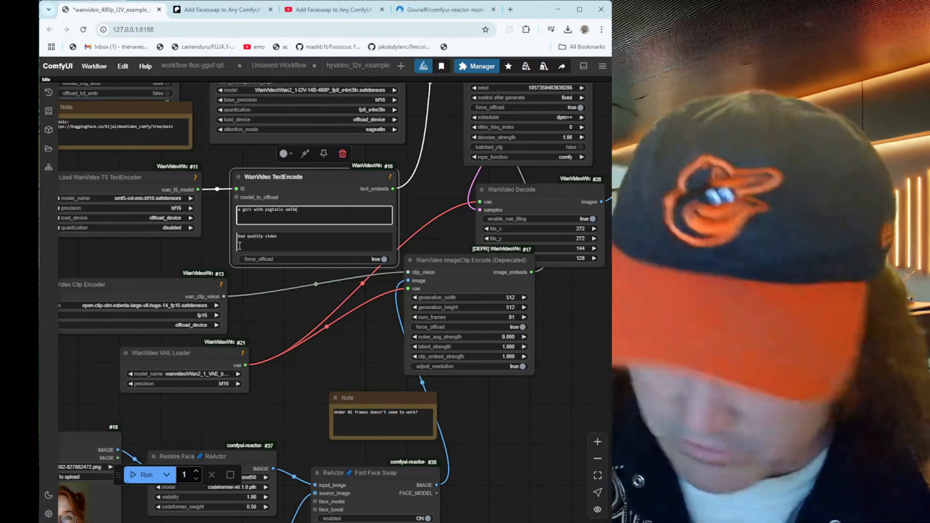
{"action": "type", "text": " and plays with her hair"}
Step: Try to run the Wan video workflow and close the validation report
{"action": "left_click_drag", "start_coordinate": [548, 322], "coordinate": [329, 395]}
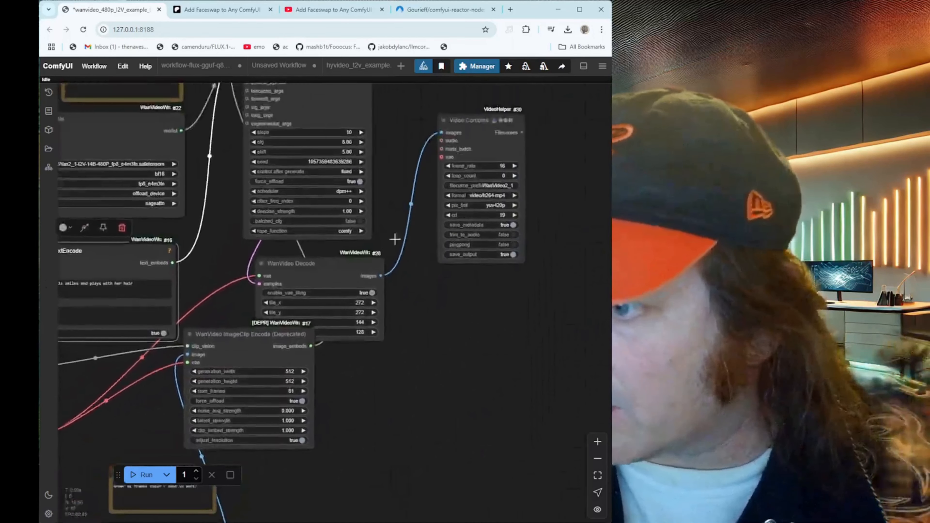
{"action": "left_click_drag", "start_coordinate": [251, 487], "coordinate": [488, 371]}
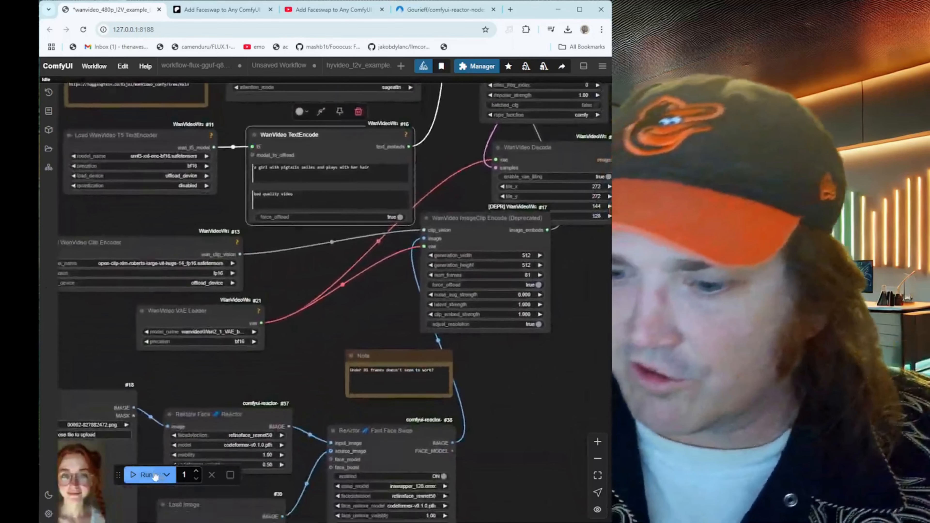
{"action": "left_click", "coordinate": [141, 475]}
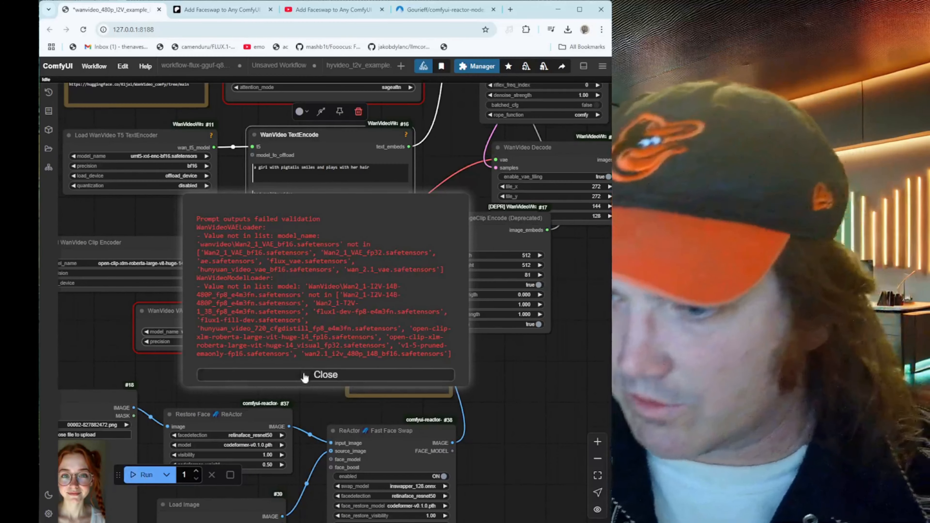
{"action": "left_click", "coordinate": [306, 375]}
Step: Set the WanVideo VAE Loader's model to Wan2_1_VAE_fp32.safetensors
{"action": "left_click", "coordinate": [183, 333]}
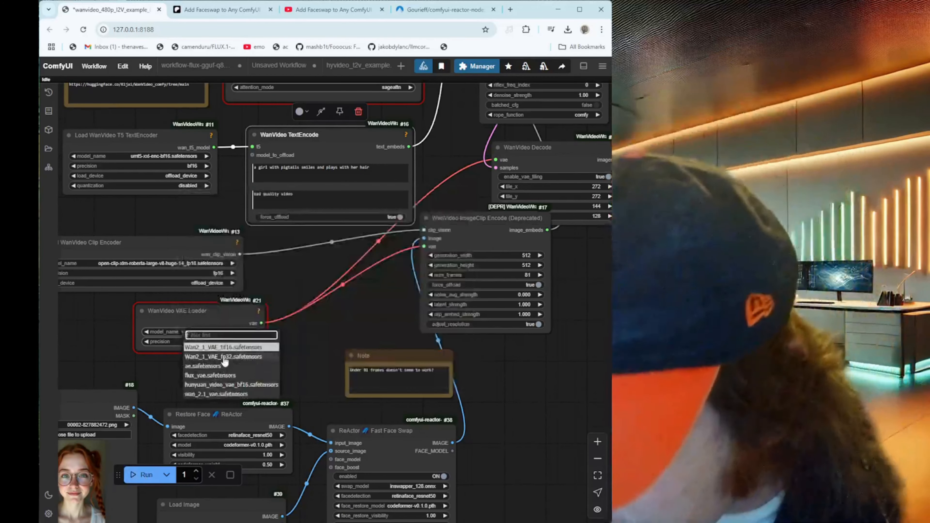
{"action": "left_click", "coordinate": [243, 356]}
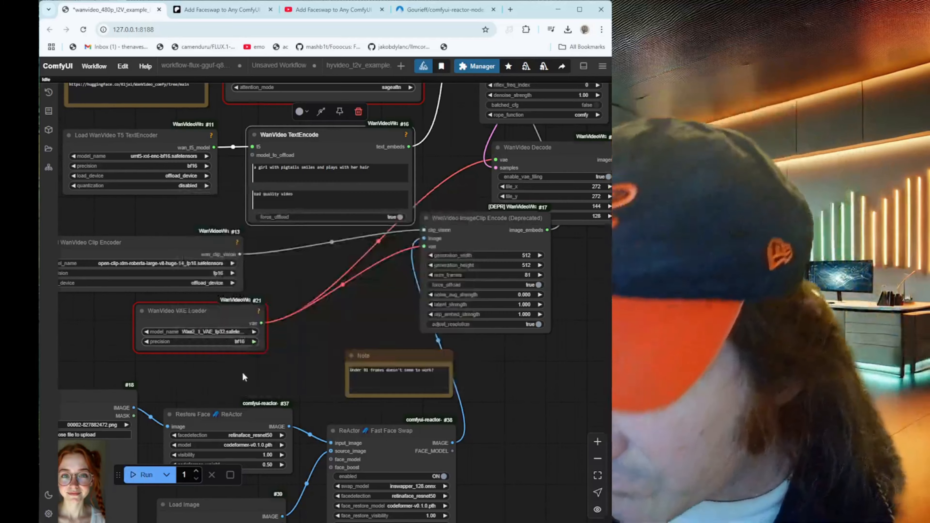
Step: Set the WanVideo Model Loader's model to Wan2_1-I2V-14B-480P_fp8_e4m3fn.safetensors and run the Wan video workflow
{"action": "left_click_drag", "start_coordinate": [243, 374], "coordinate": [149, 522]}
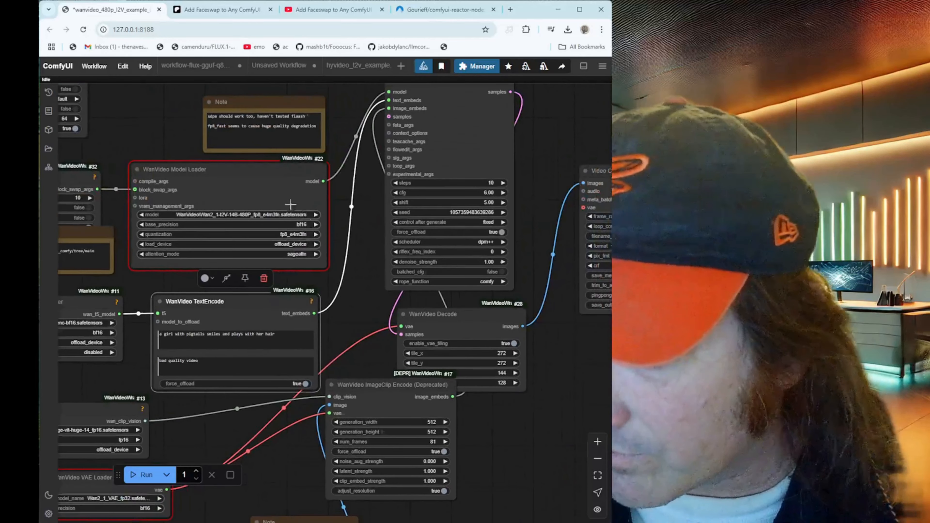
{"action": "left_click", "coordinate": [264, 214]}
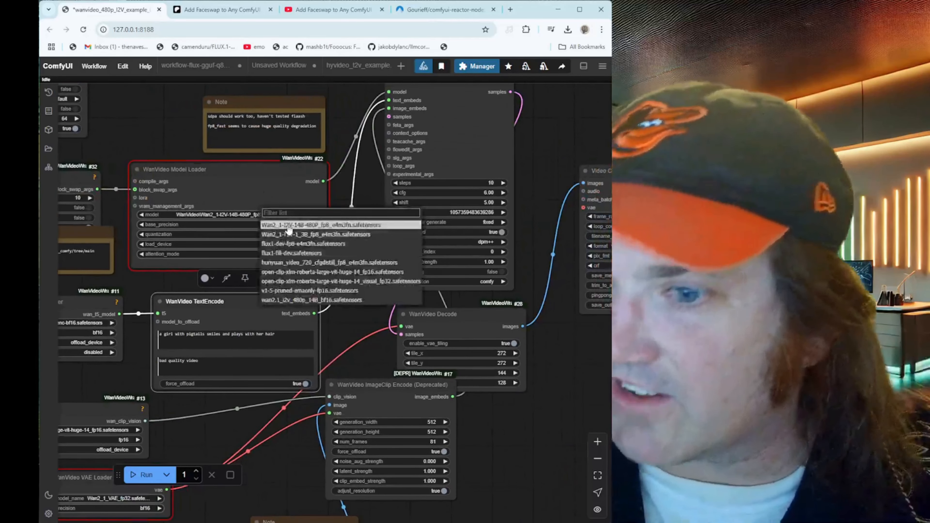
{"action": "left_click", "coordinate": [286, 224]}
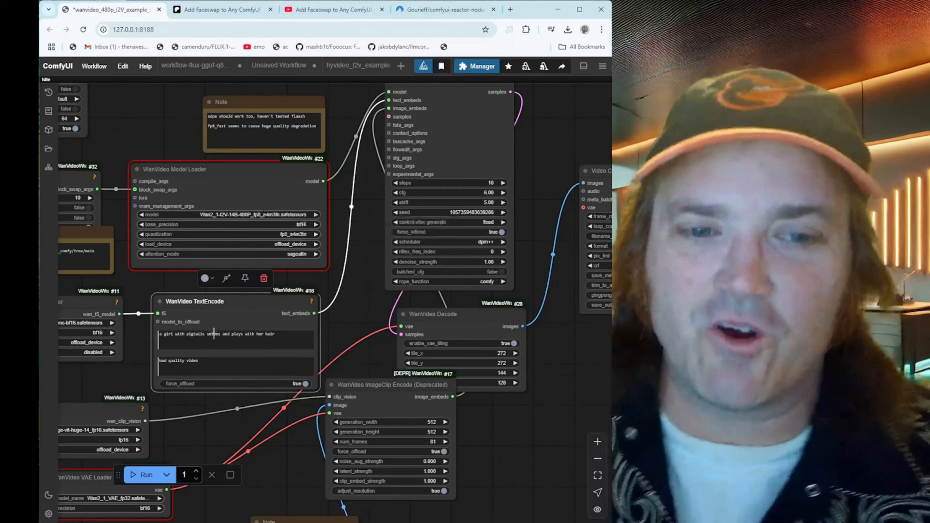
{"action": "left_click", "coordinate": [145, 475]}
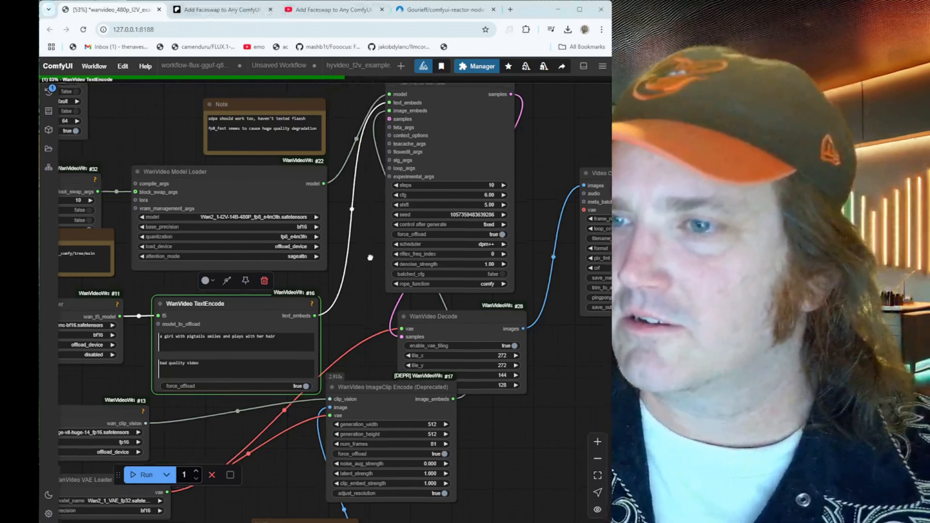
{"action": "left_click_drag", "start_coordinate": [363, 188], "coordinate": [376, 211]}
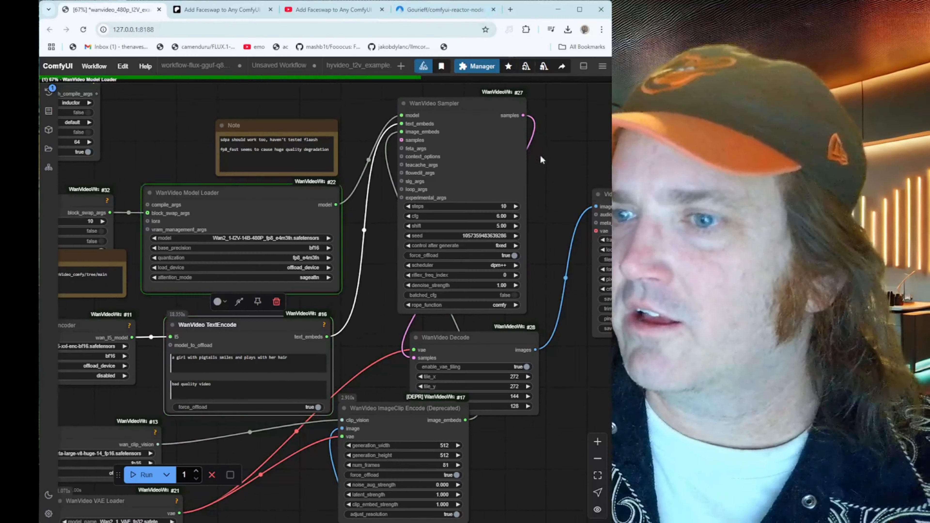
{"action": "left_click_drag", "start_coordinate": [540, 156], "coordinate": [529, 148]}
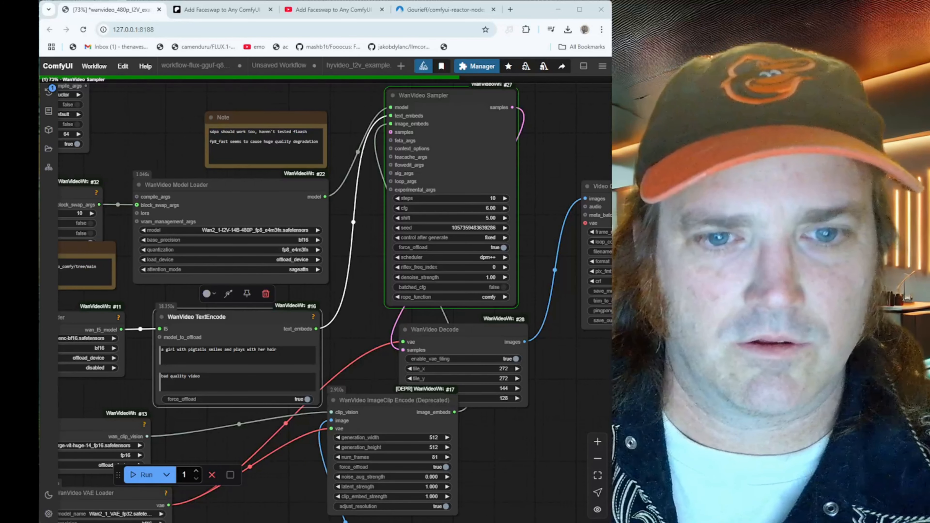
Step: Open music.youtube.com in a new browser tab and play "My Self Driving Truck" from the Music Videos playlist
{"action": "left_click", "coordinate": [510, 9]}
{"action": "type", "text": "music.youtube.com"}
{"action": "key", "text": "Return"}
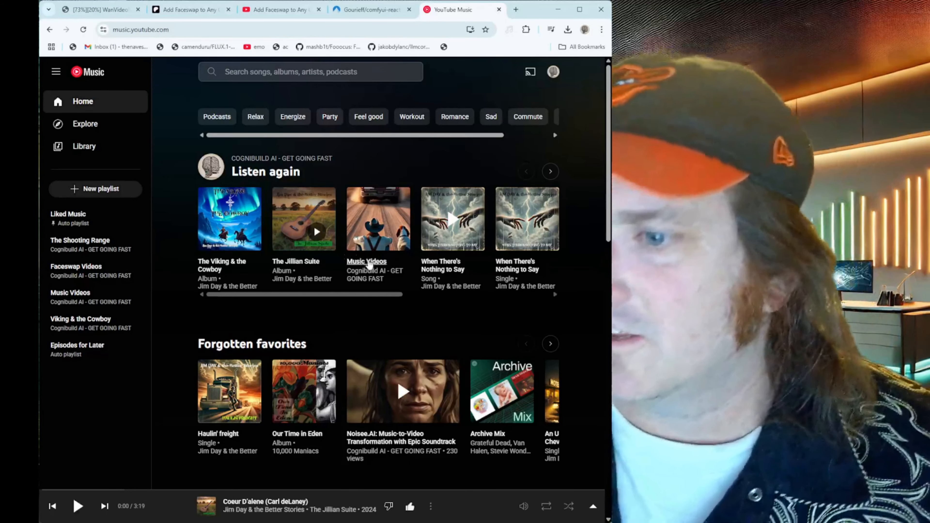
{"action": "left_click", "coordinate": [367, 262]}
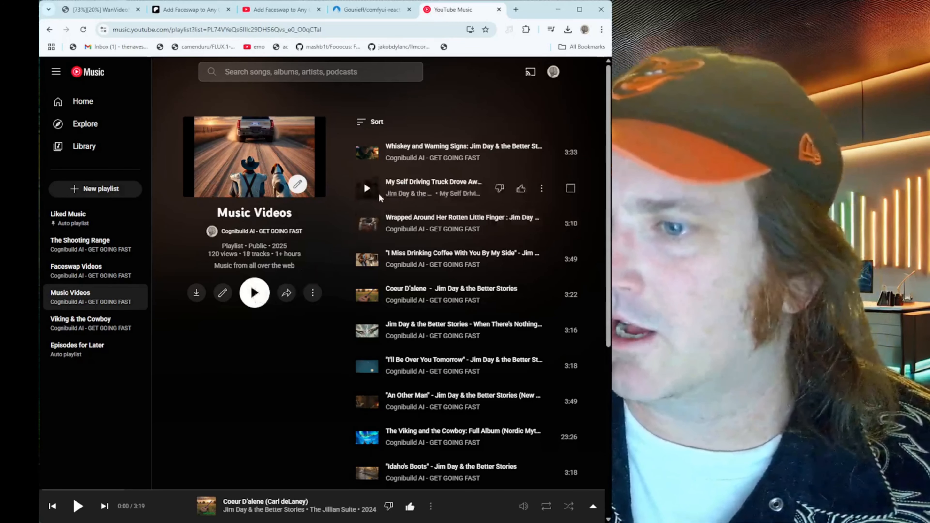
{"action": "left_click", "coordinate": [365, 190]}
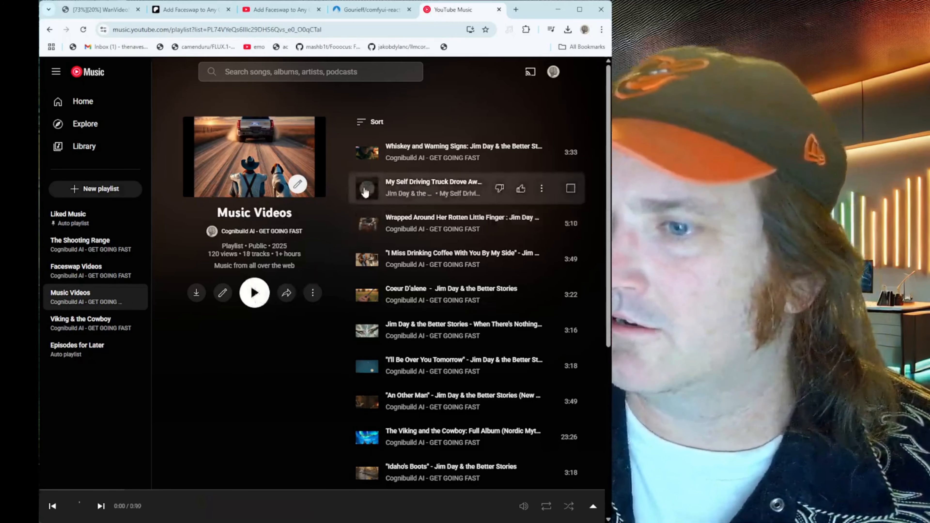
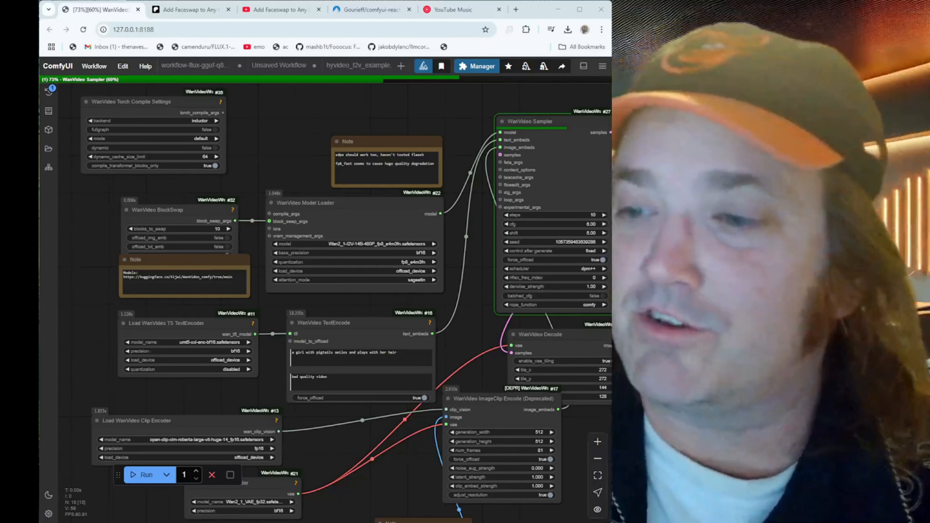
Step: Inspect the Load Image, Restore Face and Fast Face Swap nodes in the running Wan video workflow
{"action": "left_click_drag", "start_coordinate": [347, 477], "coordinate": [305, 358]}
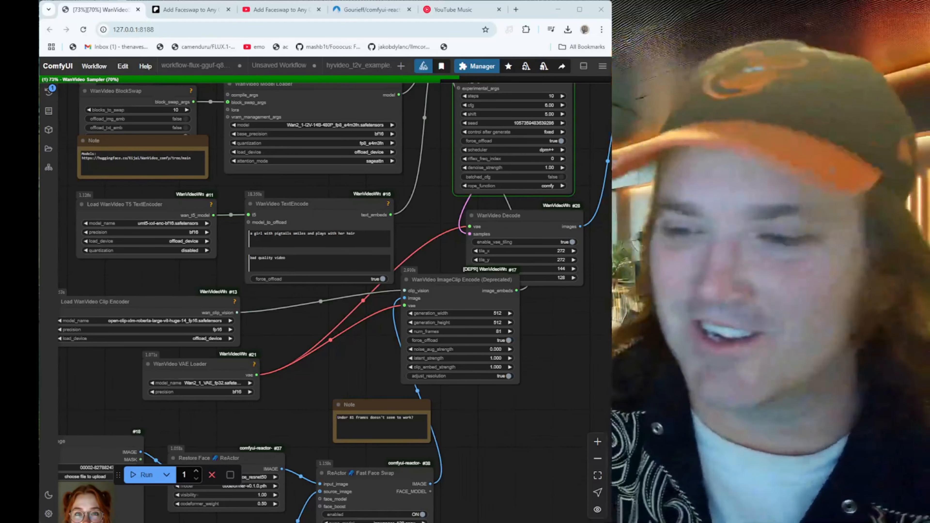
{"action": "left_click_drag", "start_coordinate": [325, 292], "coordinate": [329, 203]}
{"action": "left_click_drag", "start_coordinate": [304, 280], "coordinate": [321, 222]}
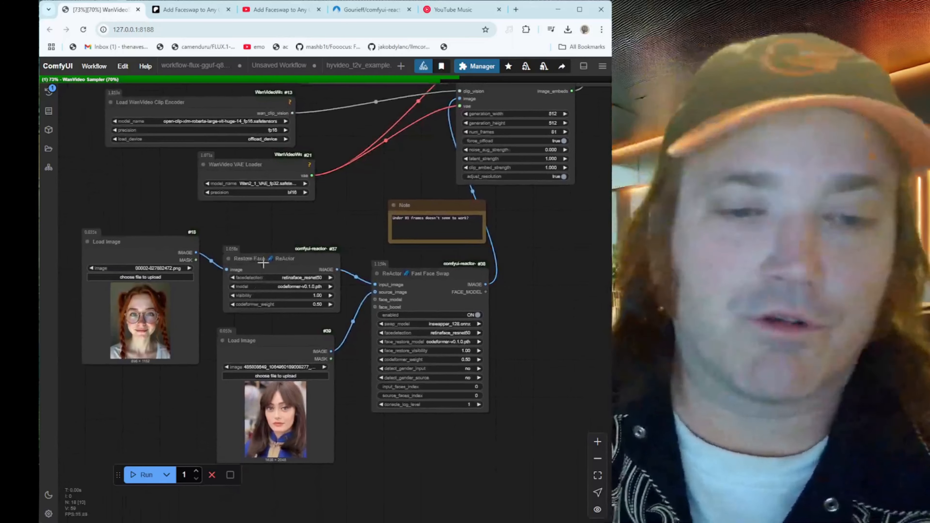
Step: Review the comfyui-reactor-node repository page on Codeberg, including the README's update, installation and usage sections
{"action": "left_click", "coordinate": [367, 13]}
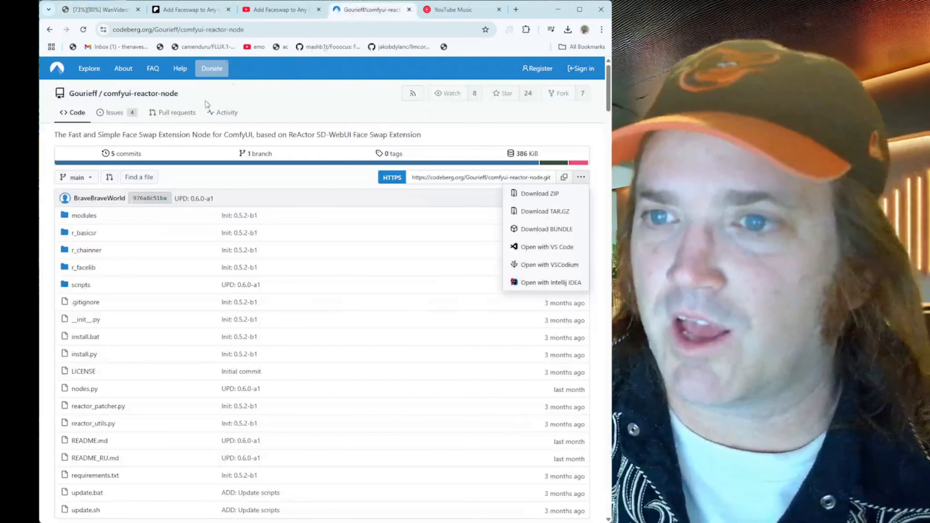
{"action": "scroll", "coordinate": [238, 190], "scroll_direction": "down", "scroll_amount": 15}
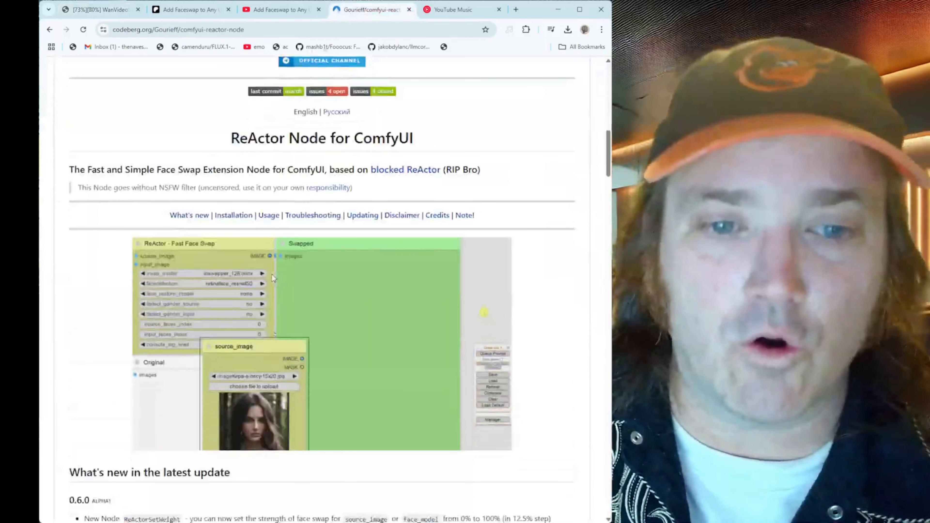
{"action": "scroll", "coordinate": [272, 274], "scroll_direction": "down", "scroll_amount": 10}
{"action": "scroll", "coordinate": [272, 277], "scroll_direction": "down", "scroll_amount": 8}
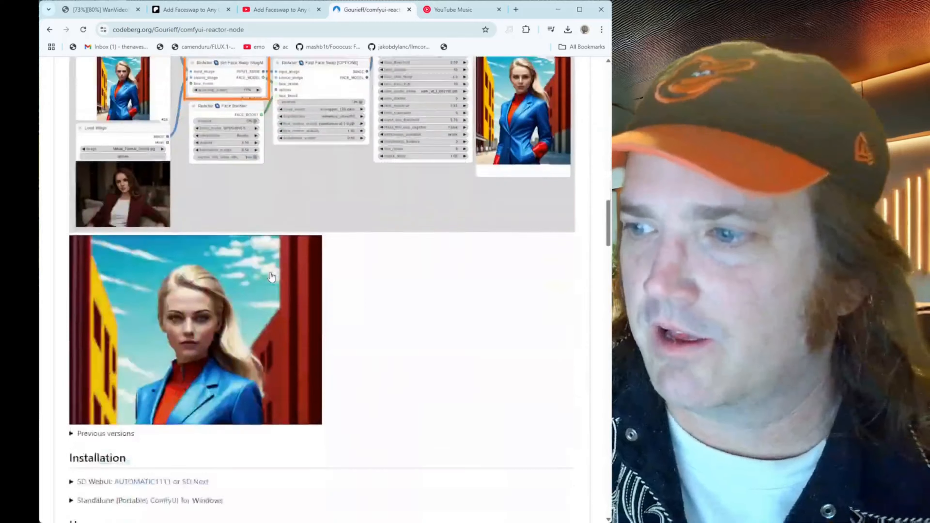
{"action": "scroll", "coordinate": [272, 277], "scroll_direction": "down", "scroll_amount": 2}
{"action": "scroll", "coordinate": [275, 285], "scroll_direction": "up", "scroll_amount": 6}
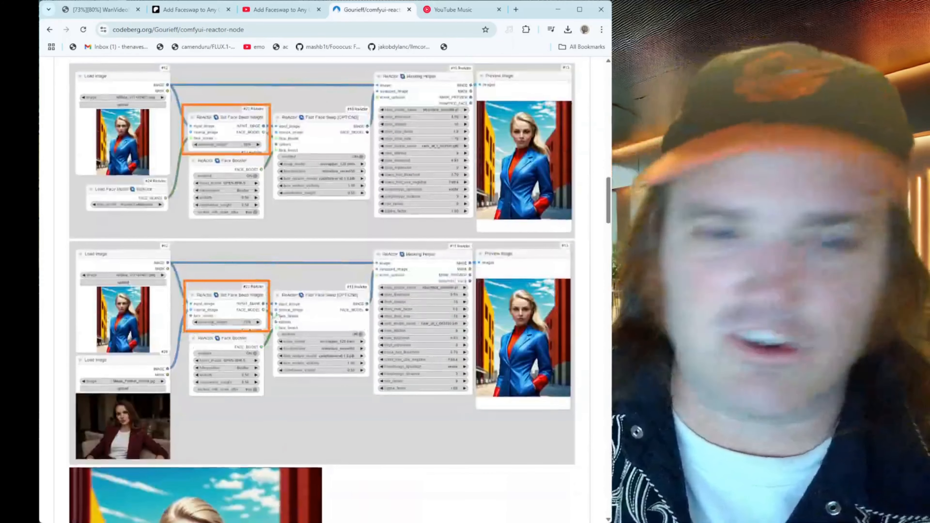
{"action": "scroll", "coordinate": [310, 212], "scroll_direction": "up", "scroll_amount": 1}
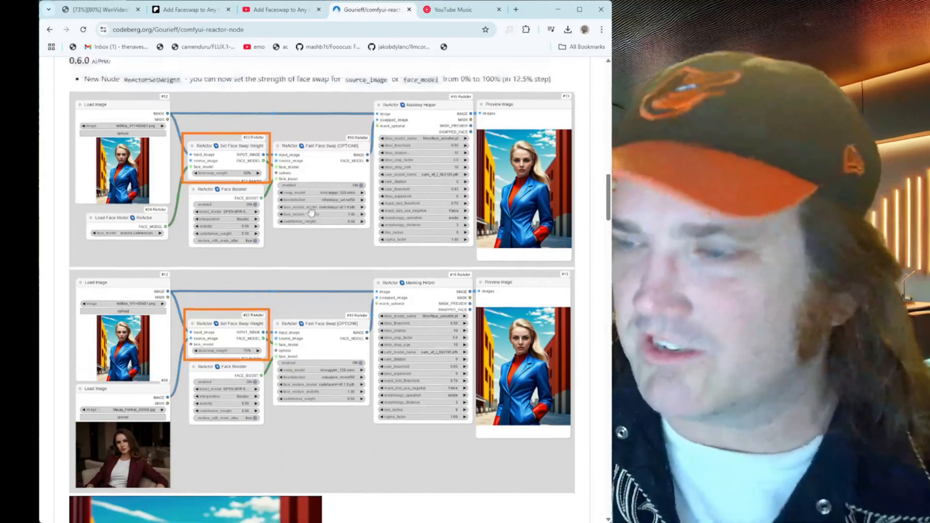
{"action": "scroll", "coordinate": [310, 212], "scroll_direction": "up", "scroll_amount": 7}
{"action": "scroll", "coordinate": [297, 230], "scroll_direction": "down", "scroll_amount": 20}
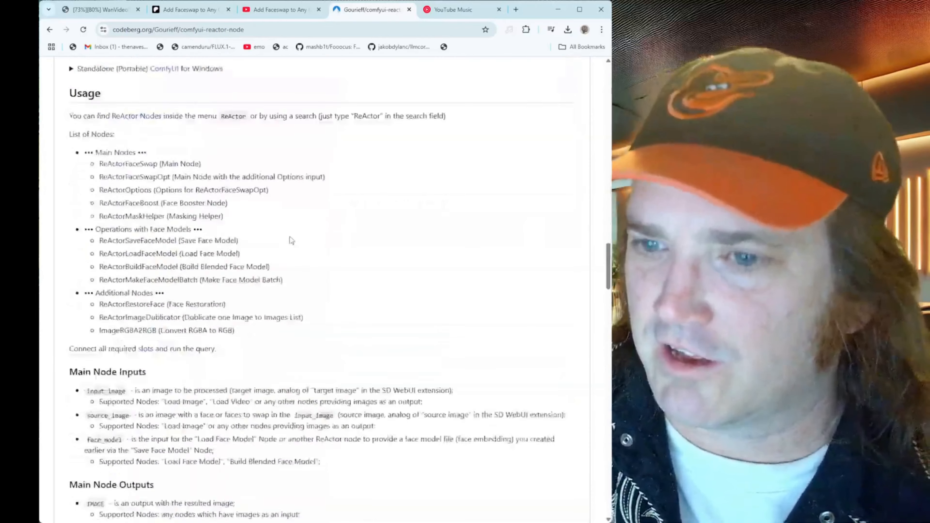
{"action": "scroll", "coordinate": [291, 240], "scroll_direction": "down", "scroll_amount": 4}
{"action": "scroll", "coordinate": [293, 241], "scroll_direction": "down", "scroll_amount": 10}
{"action": "scroll", "coordinate": [297, 243], "scroll_direction": "up", "scroll_amount": 19}
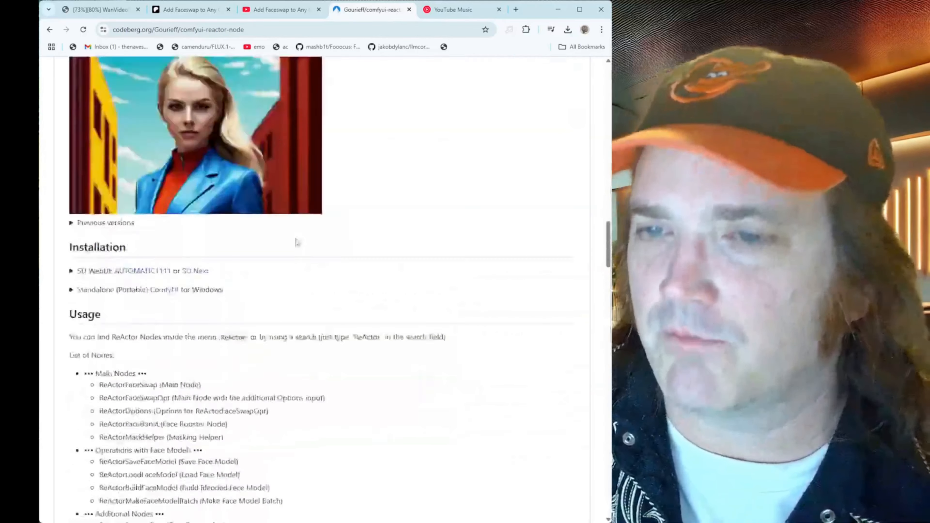
{"action": "scroll", "coordinate": [297, 242], "scroll_direction": "up", "scroll_amount": 20}
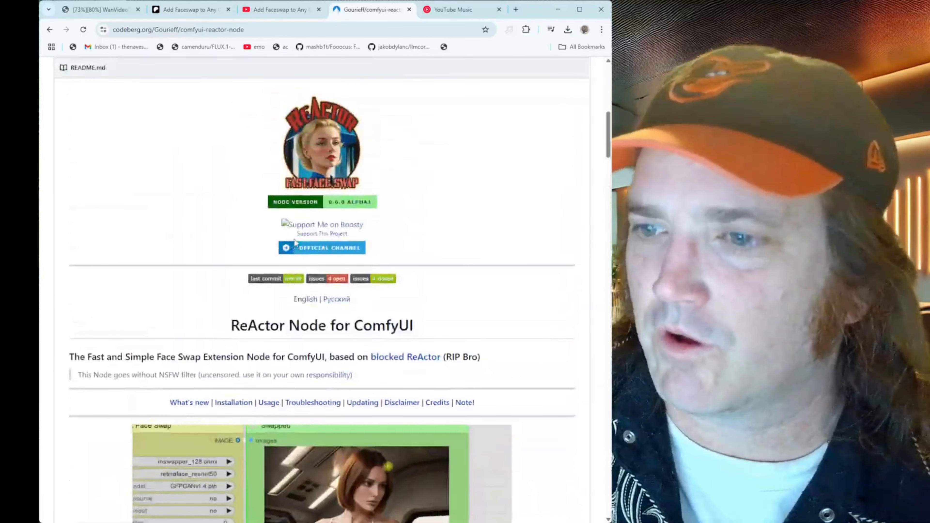
{"action": "scroll", "coordinate": [297, 242], "scroll_direction": "up", "scroll_amount": 10}
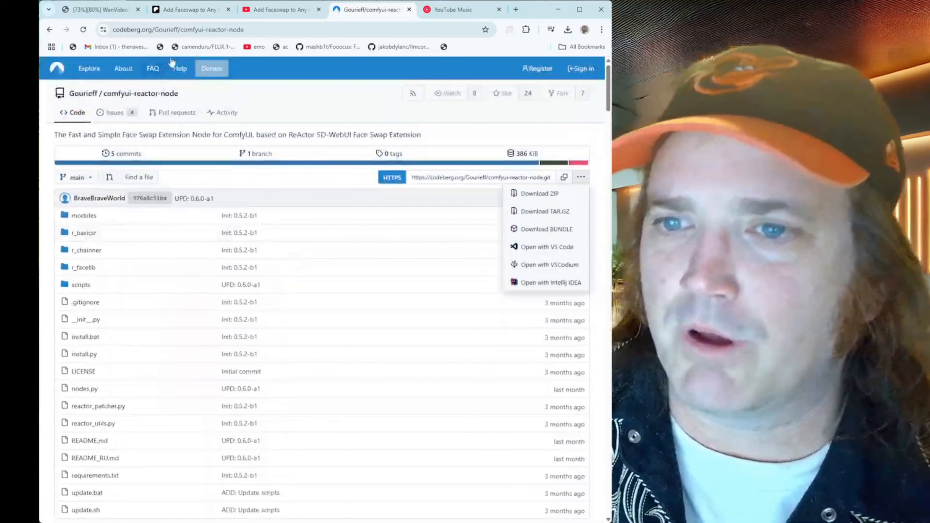
{"action": "left_click", "coordinate": [179, 35]}
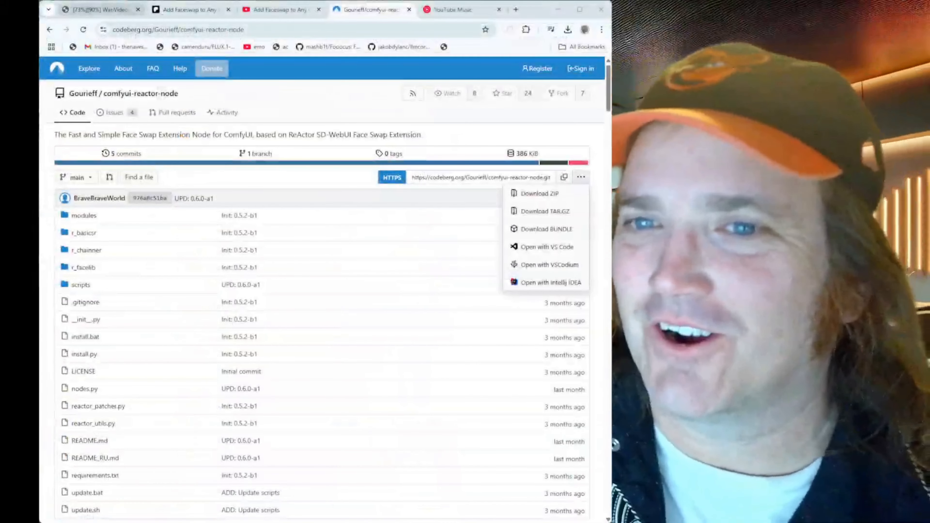
Step: Switch back to ComfyUI and examine the ReActor nodes and video output in the hyvideo_t2v_example workflow
{"action": "left_click", "coordinate": [99, 11]}
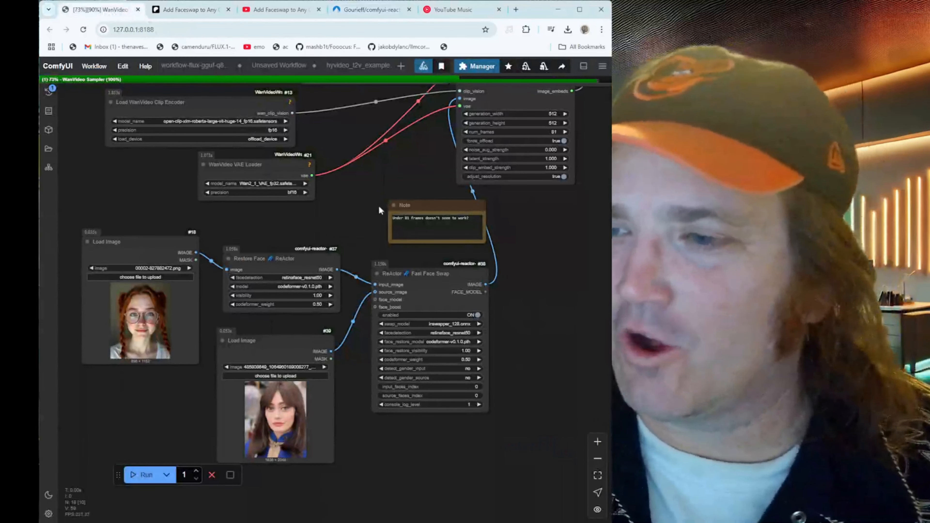
{"action": "left_click_drag", "start_coordinate": [359, 186], "coordinate": [380, 196]}
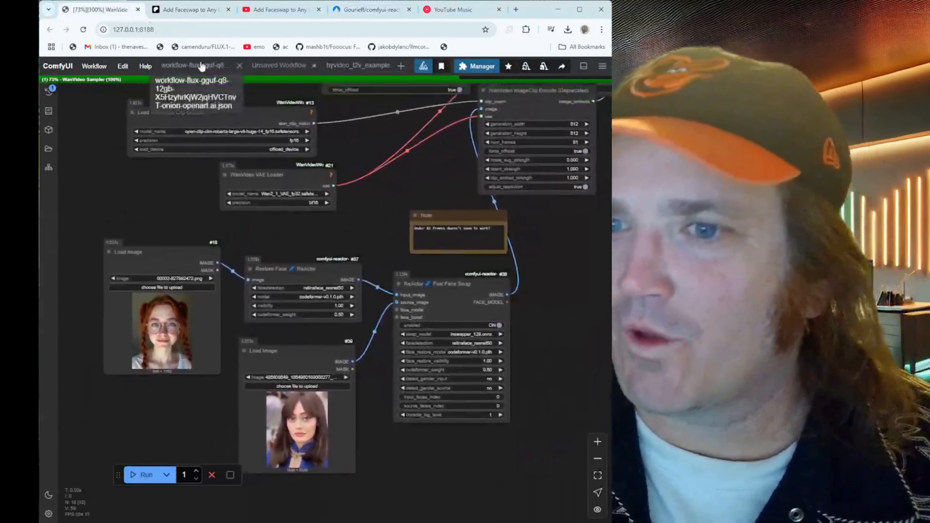
{"action": "left_click", "coordinate": [280, 66]}
{"action": "left_click", "coordinate": [358, 65]}
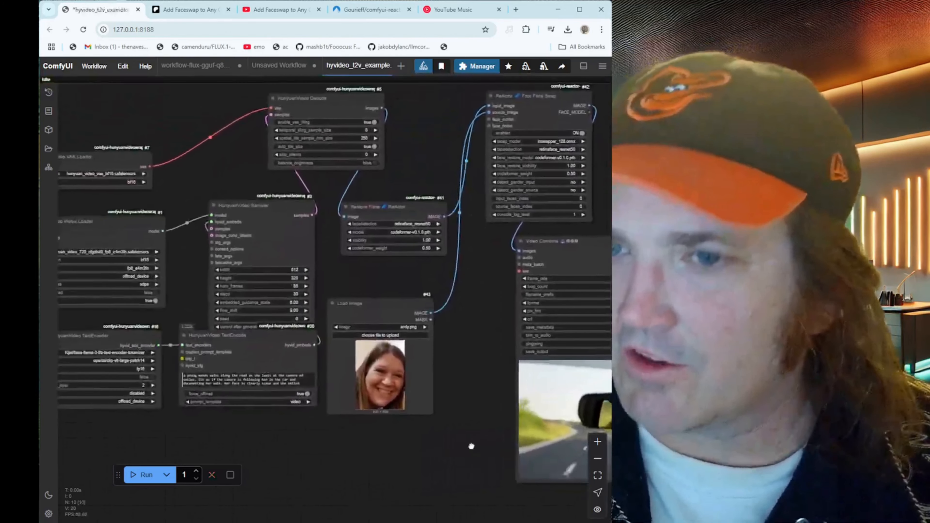
{"action": "left_click_drag", "start_coordinate": [471, 446], "coordinate": [423, 441]}
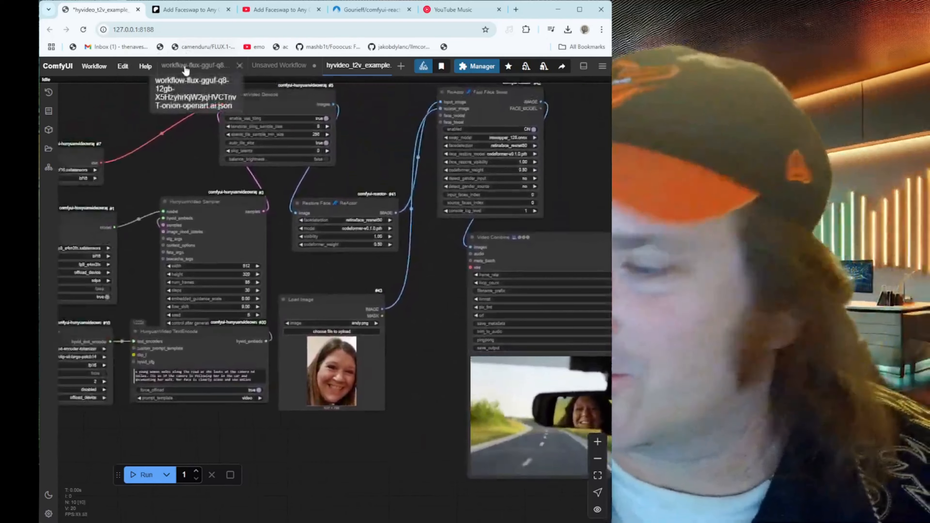
Step: In the Flux GGUF workflow, move the Restore Face node slightly down and left, clear of the Load Image node
{"action": "left_click", "coordinate": [186, 69]}
{"action": "left_click_drag", "start_coordinate": [235, 297], "coordinate": [28, 228]}
{"action": "left_click_drag", "start_coordinate": [586, 231], "coordinate": [366, 311]}
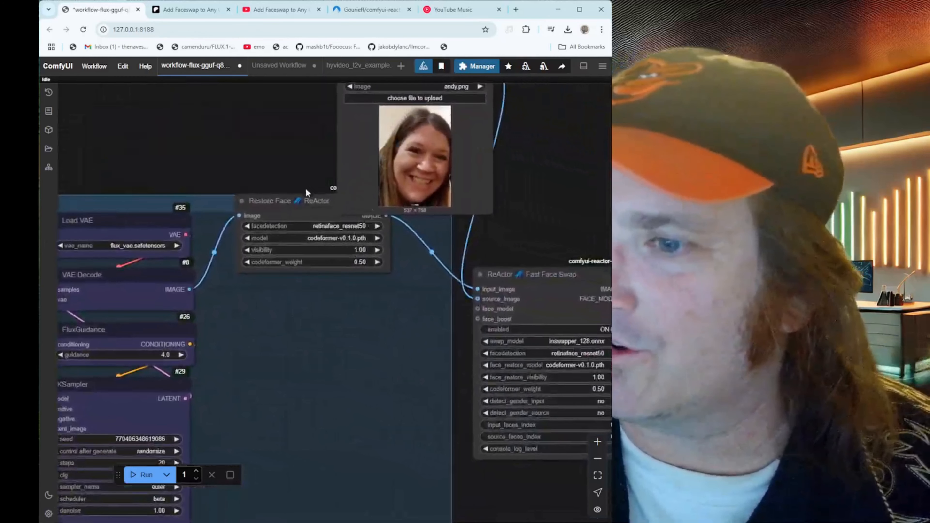
{"action": "left_click_drag", "start_coordinate": [290, 207], "coordinate": [271, 245]}
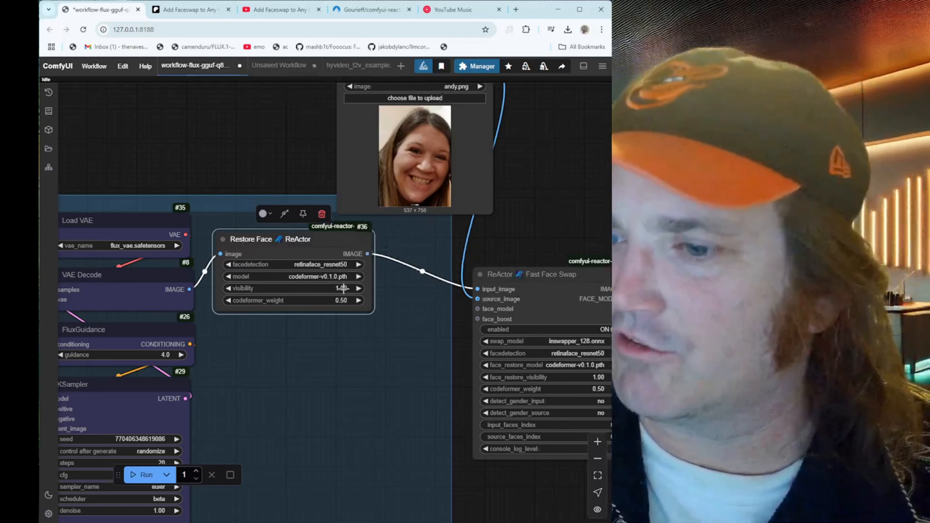
Step: Compare the ReActor node setups in the unsaved and hyvideo_t2v_example workflows and return to the wanvideo_480p_I2V workflow
{"action": "left_click", "coordinate": [276, 66]}
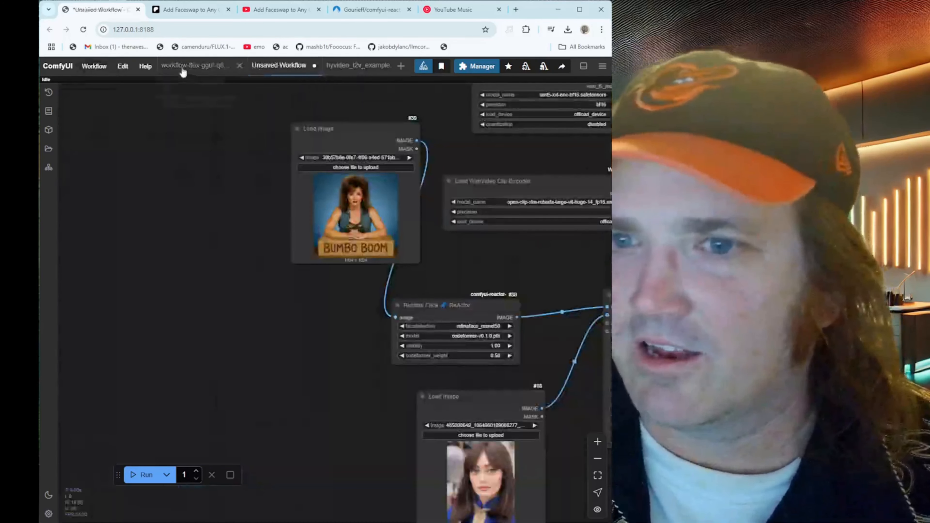
{"action": "left_click", "coordinate": [361, 73]}
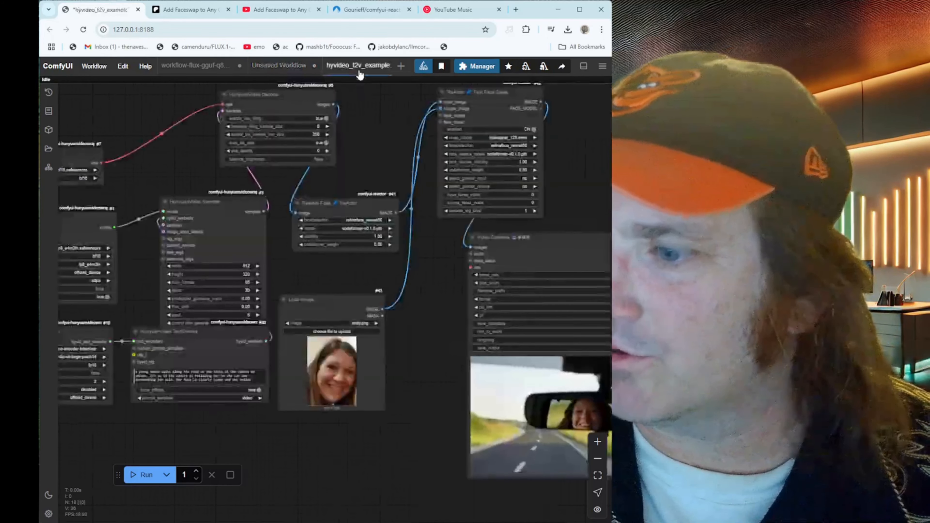
{"action": "left_click", "coordinate": [272, 69]}
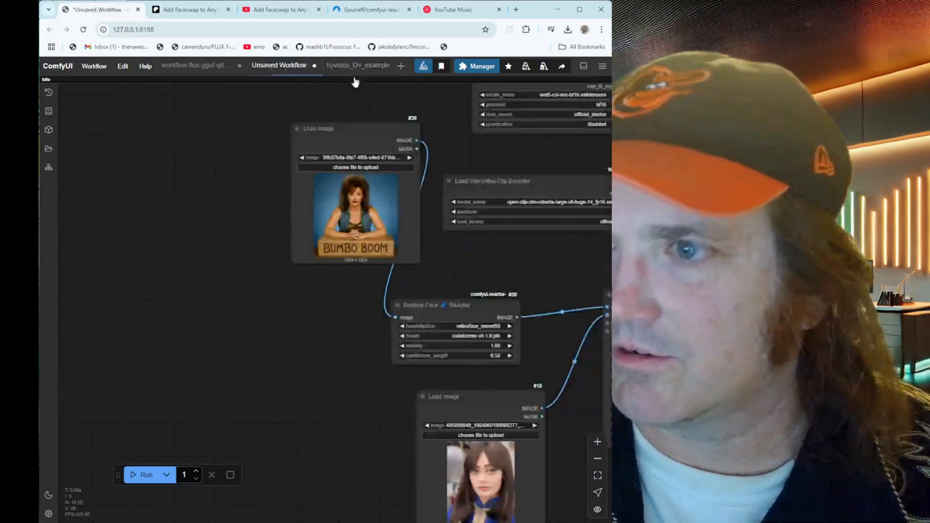
{"action": "scroll", "coordinate": [432, 90], "scroll_direction": "up", "scroll_amount": 2}
{"action": "scroll", "coordinate": [408, 90], "scroll_direction": "down", "scroll_amount": 2}
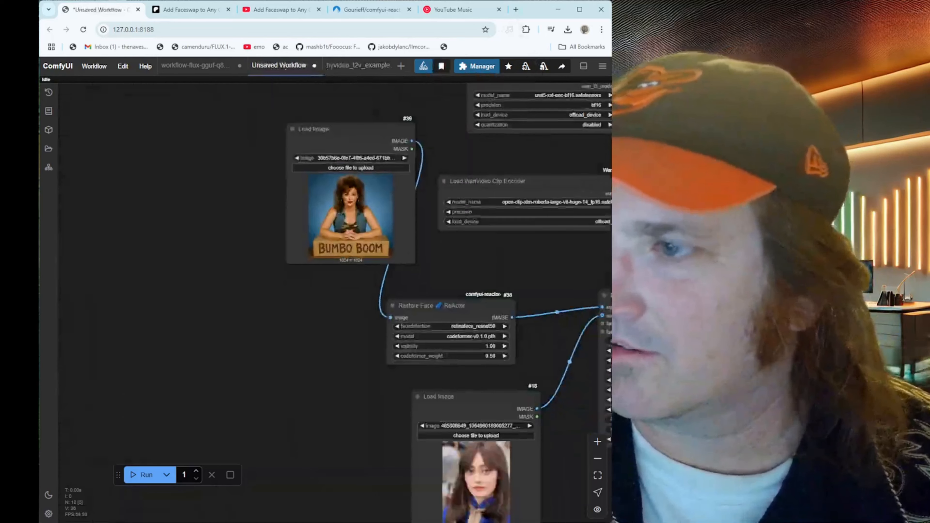
{"action": "left_click", "coordinate": [579, 10]}
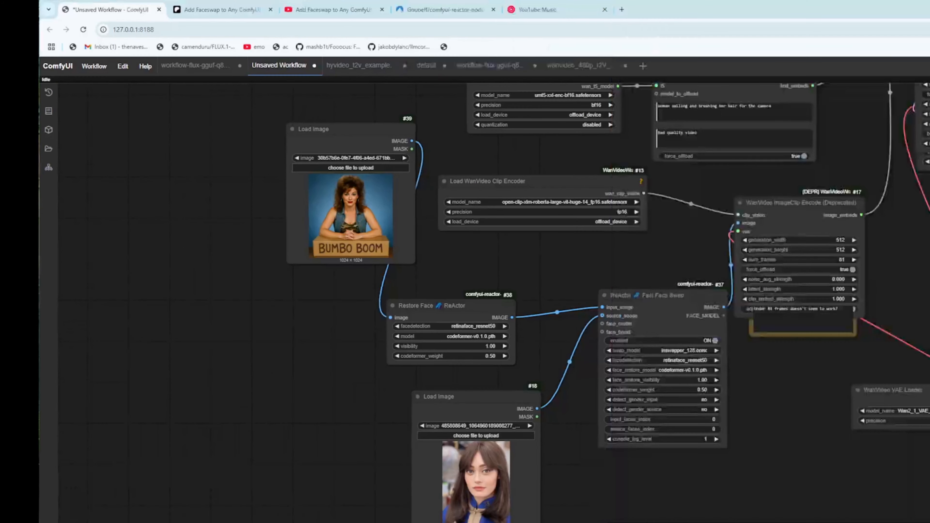
{"action": "left_click", "coordinate": [567, 69]}
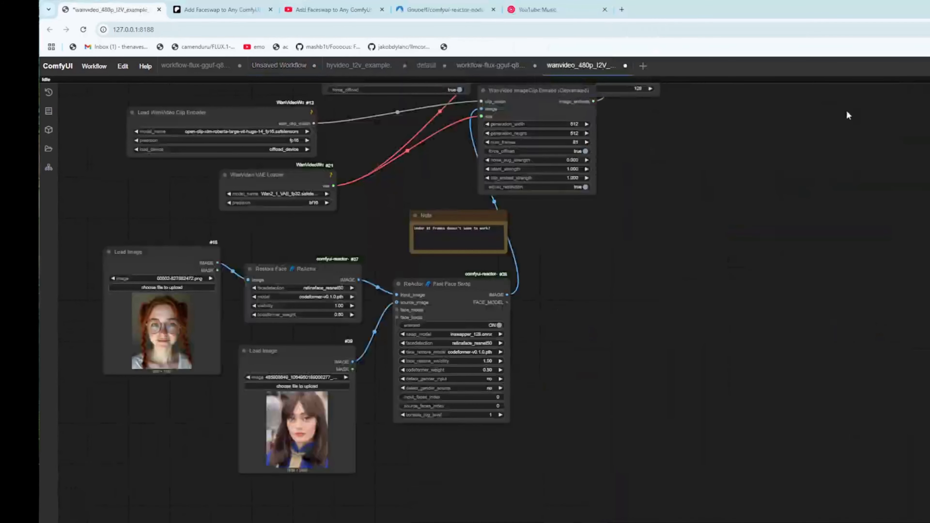
{"action": "key", "text": "super+Down"}
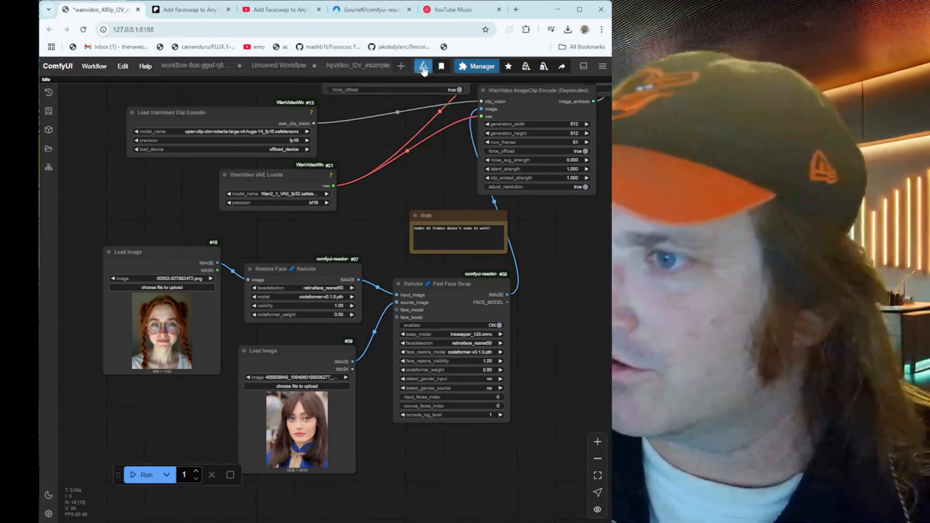
Step: Show the queue history, play the newest generated video of the red-haired woman in the preview, and close it
{"action": "left_click_drag", "start_coordinate": [366, 234], "coordinate": [384, 230]}
{"action": "left_click", "coordinate": [49, 92]}
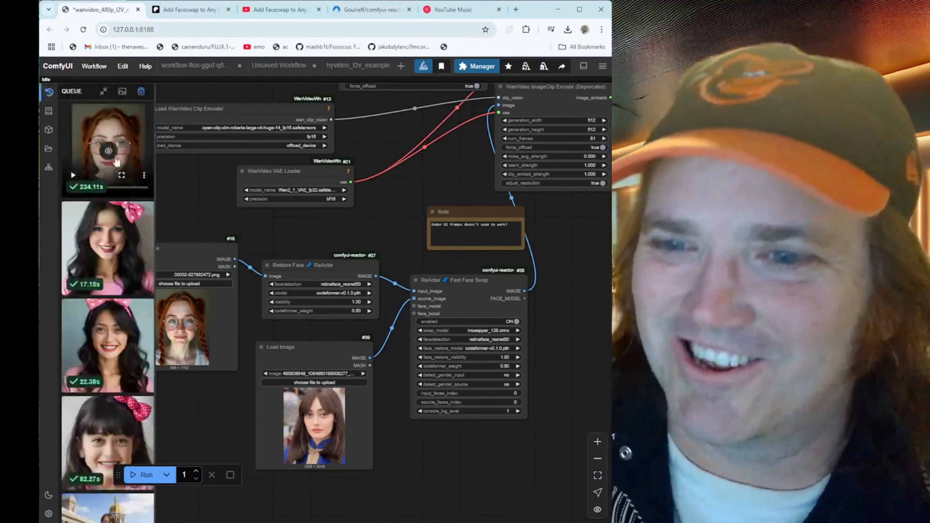
{"action": "left_click", "coordinate": [115, 152]}
{"action": "left_click", "coordinate": [232, 402]}
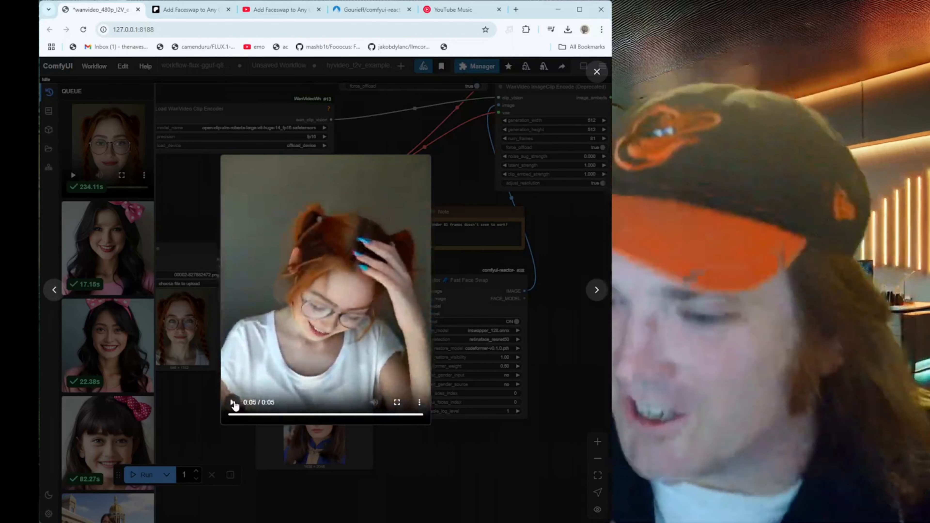
{"action": "left_click", "coordinate": [233, 403]}
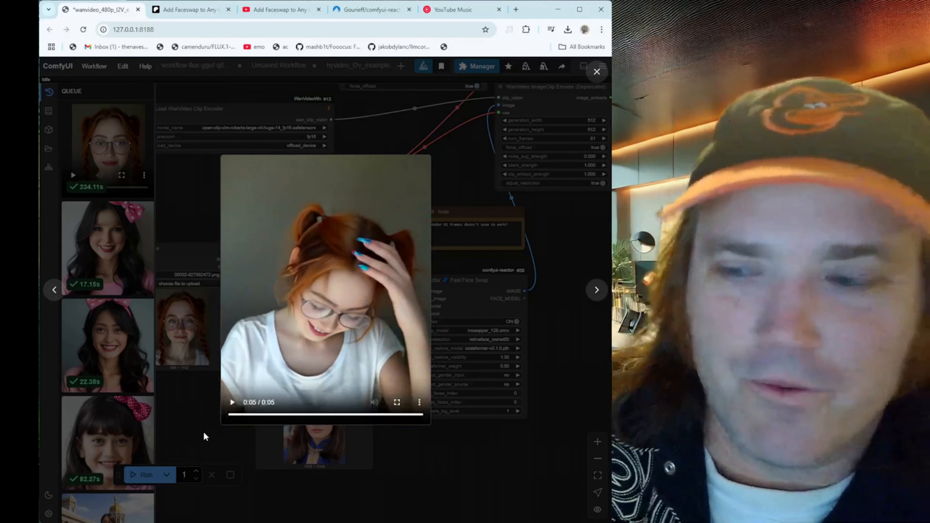
{"action": "left_click", "coordinate": [204, 432]}
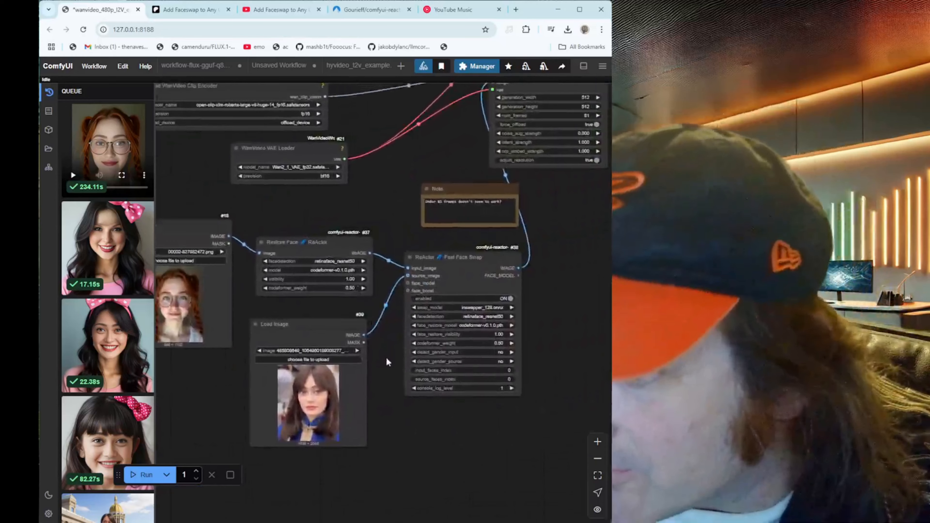
Step: Add a ReActor Fast Face Swap [OPTIONS] node and place it below the existing Fast Face Swap node
{"action": "scroll", "coordinate": [387, 359], "scroll_direction": "up", "scroll_amount": 3}
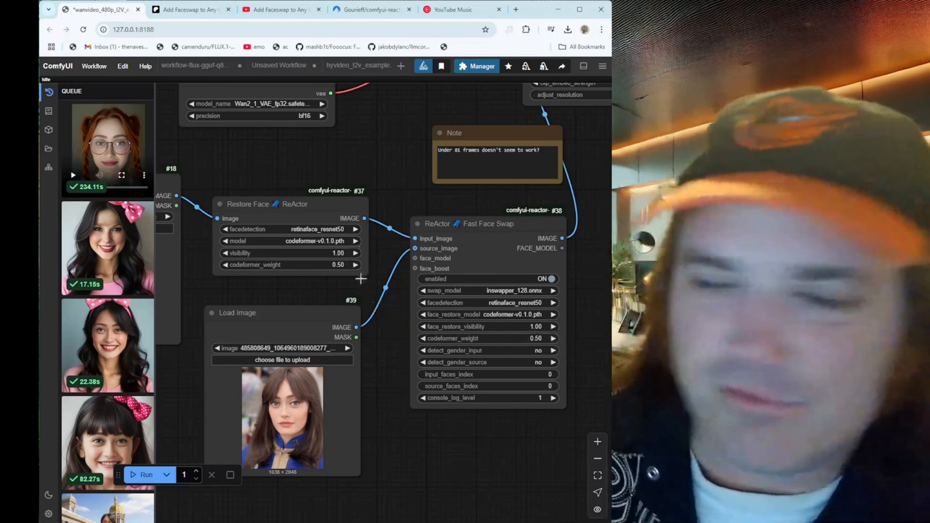
{"action": "right_click", "coordinate": [386, 400]}
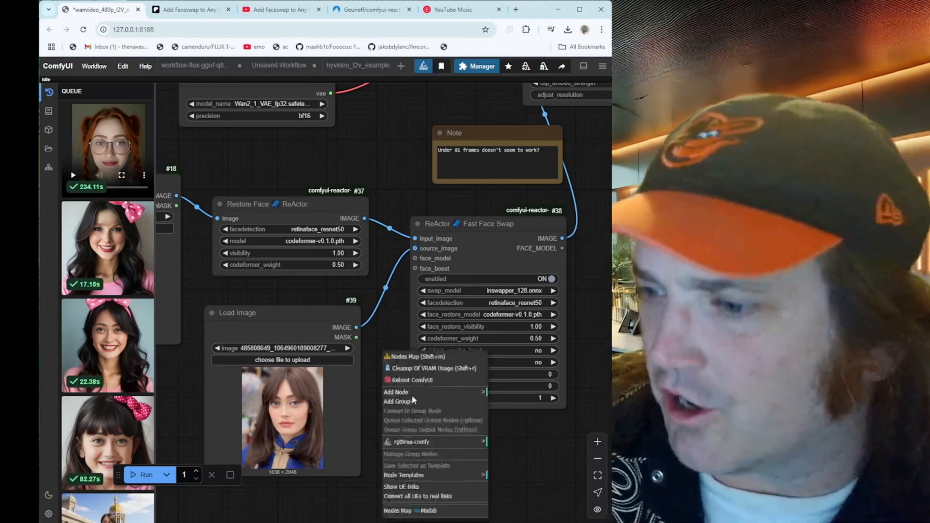
{"action": "left_click", "coordinate": [395, 392]}
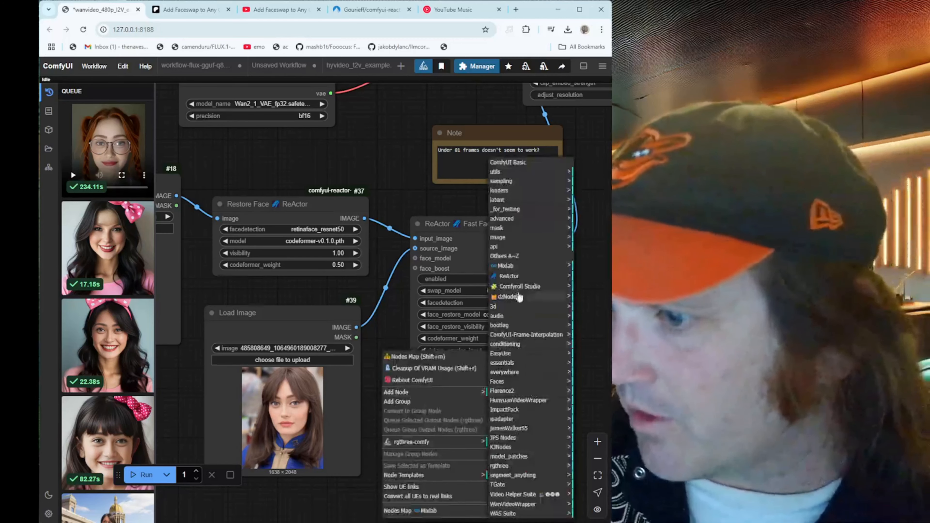
{"action": "left_click", "coordinate": [511, 276]}
{"action": "left_click", "coordinate": [545, 389]}
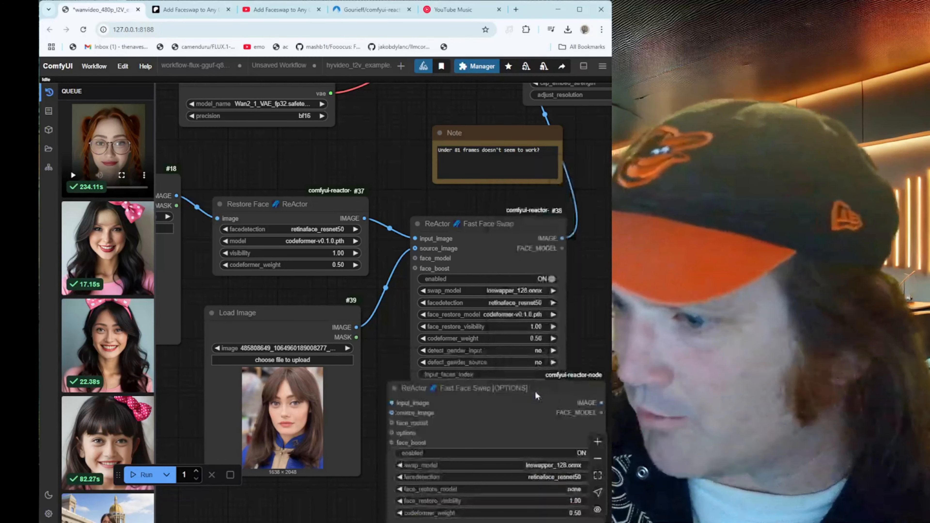
{"action": "scroll", "coordinate": [413, 353], "scroll_direction": "down", "scroll_amount": 3}
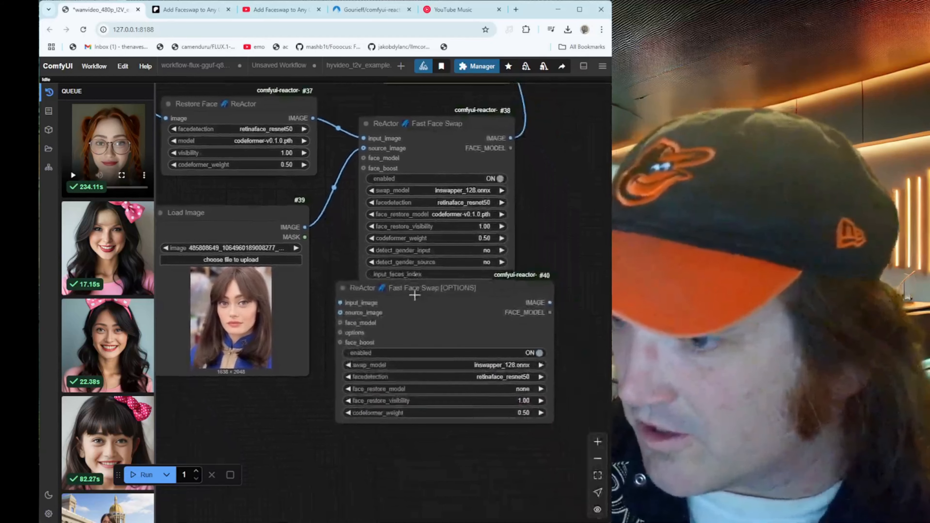
{"action": "left_click_drag", "start_coordinate": [414, 295], "coordinate": [399, 333]}
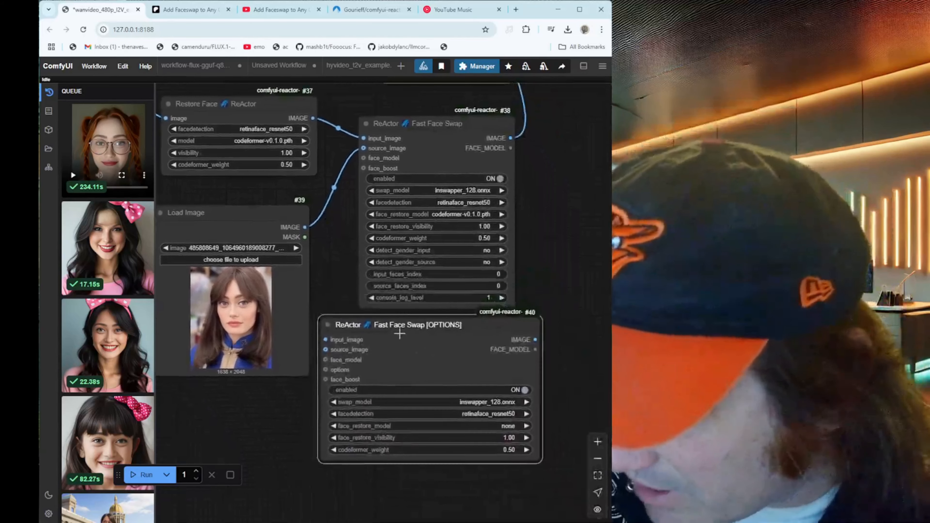
Step: Remove the Fast Face Swap [OPTIONS] node from the wanvideo workflow
{"action": "right_click", "coordinate": [388, 329]}
{"action": "left_click", "coordinate": [397, 513]}
{"action": "left_click_drag", "start_coordinate": [342, 358], "coordinate": [332, 380]}
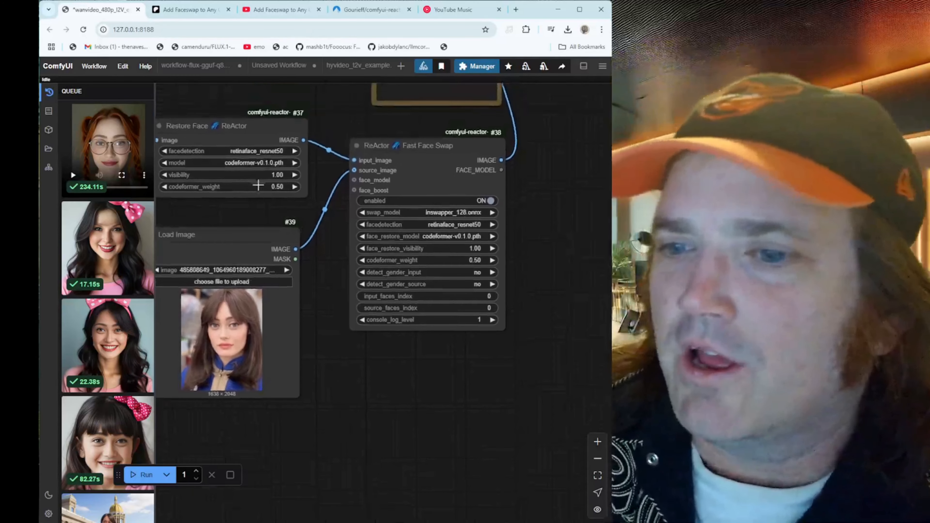
{"action": "left_click_drag", "start_coordinate": [332, 348], "coordinate": [368, 387]}
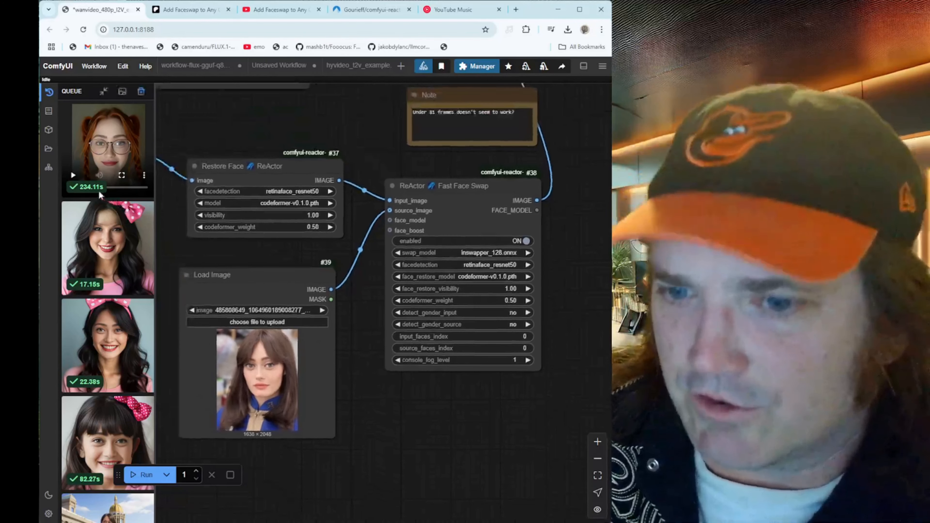
Step: Replay the newest queue video, and examine the HunyuanVideo and ReActor node connections in the hyvideo_t2v_example workflow
{"action": "left_click", "coordinate": [73, 175]}
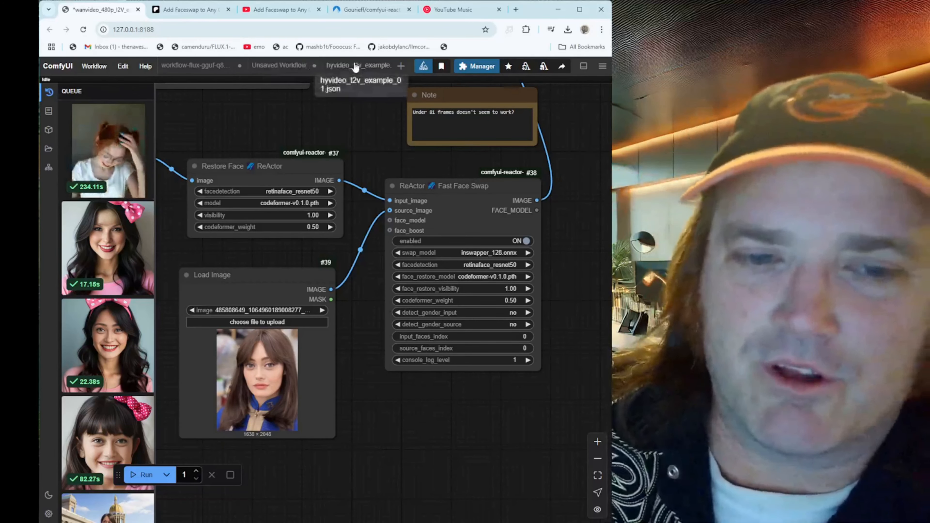
{"action": "left_click", "coordinate": [355, 67]}
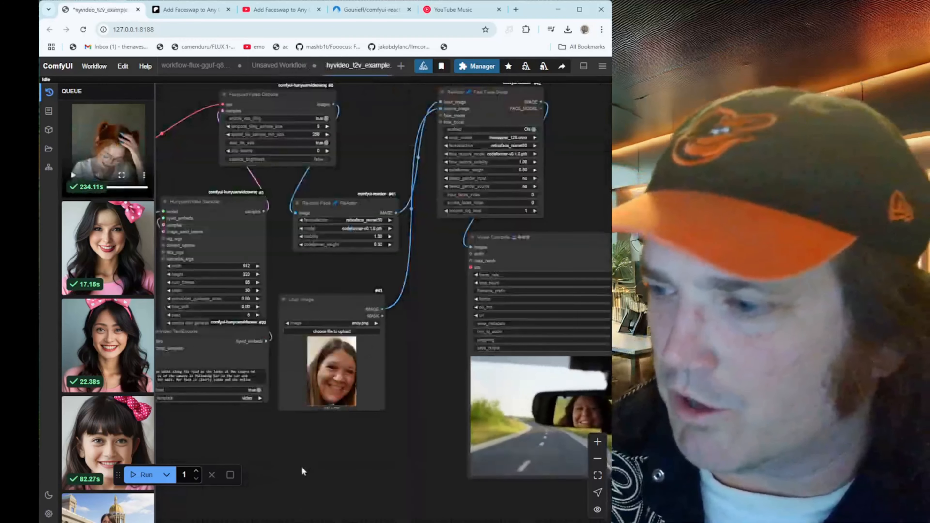
{"action": "left_click_drag", "start_coordinate": [302, 467], "coordinate": [523, 450]}
{"action": "mouse_move", "coordinate": [313, 450]}
{"action": "left_mouse_down"}
{"action": "mouse_move", "coordinate": [334, 474]}
{"action": "mouse_move", "coordinate": [306, 455]}
{"action": "left_mouse_up"}
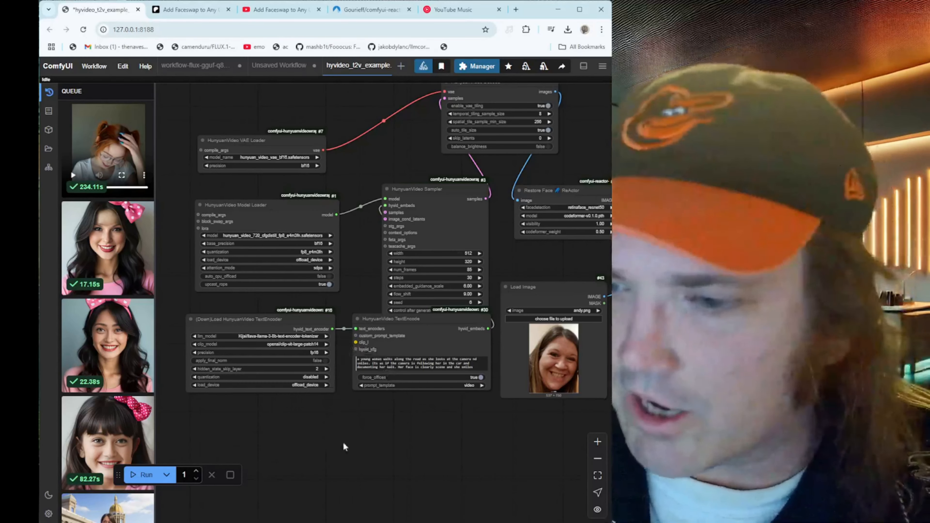
{"action": "scroll", "coordinate": [343, 442], "scroll_direction": "up", "scroll_amount": 5}
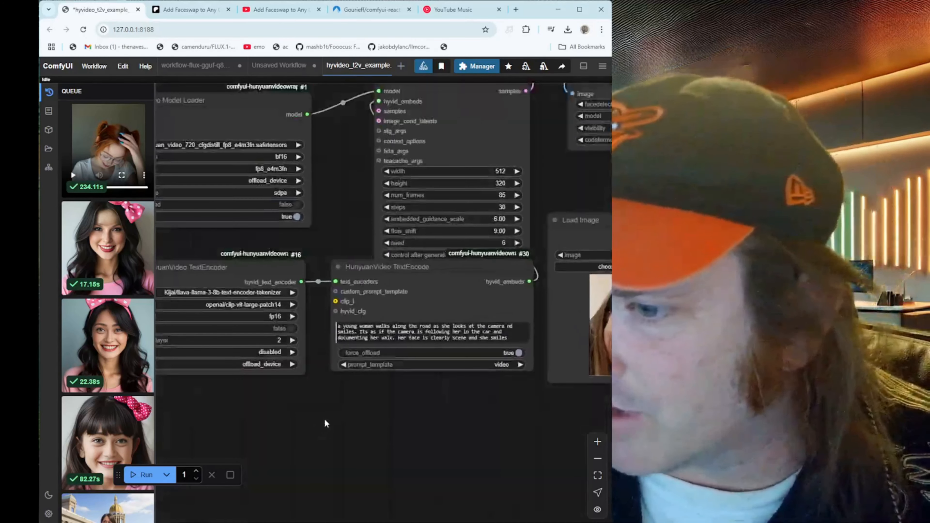
{"action": "left_click_drag", "start_coordinate": [396, 426], "coordinate": [194, 489]}
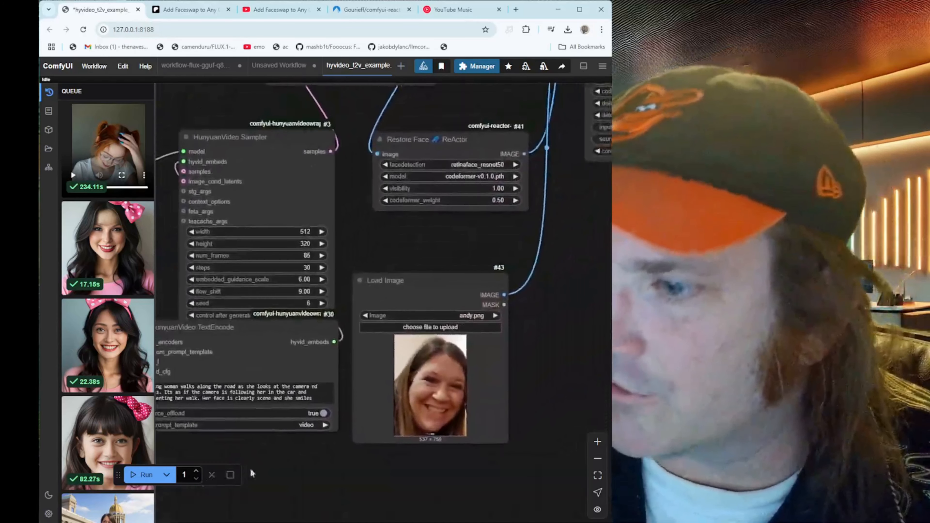
{"action": "left_click_drag", "start_coordinate": [409, 253], "coordinate": [418, 410]}
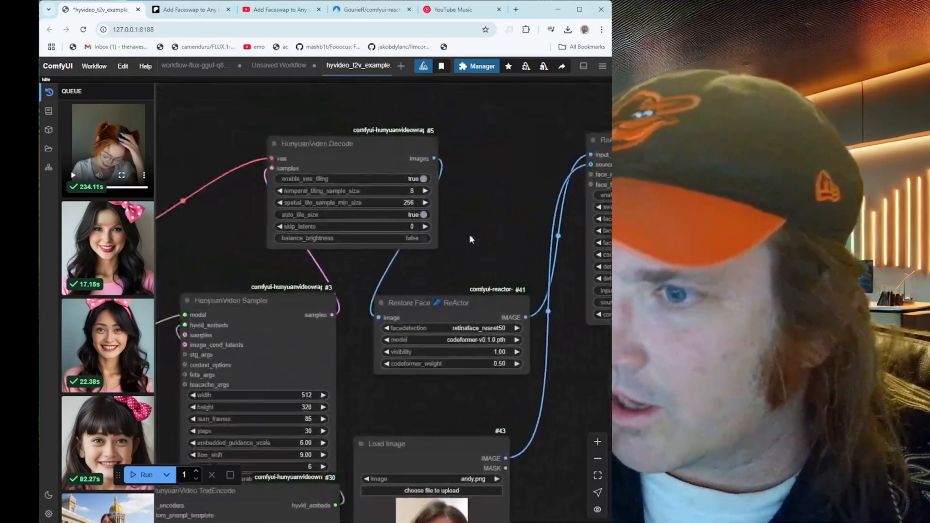
{"action": "left_click_drag", "start_coordinate": [471, 239], "coordinate": [290, 206]}
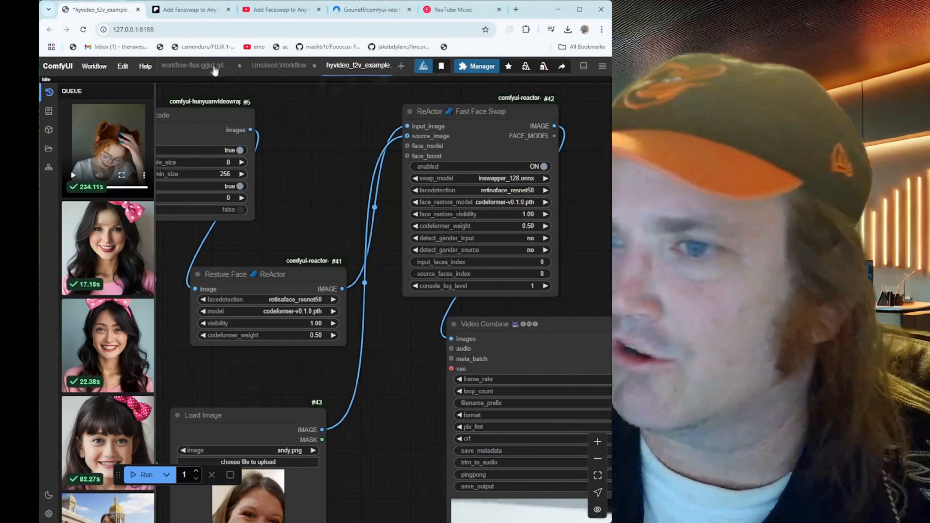
Step: Close the first Flux GGUF workflow and the unsaved workflow containing the BUMBO BOOM image
{"action": "left_click", "coordinate": [239, 66]}
{"action": "left_click", "coordinate": [409, 343]}
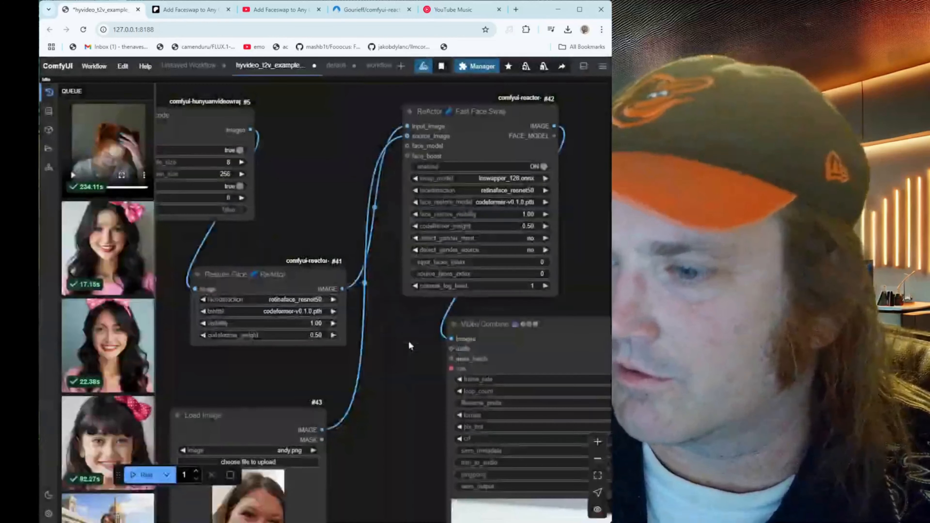
{"action": "left_click", "coordinate": [194, 66]}
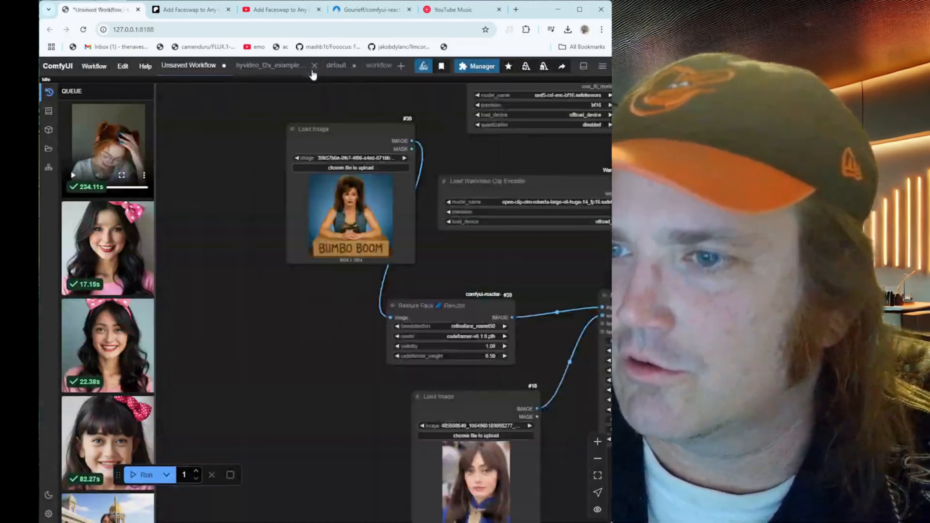
{"action": "left_click_drag", "start_coordinate": [282, 335], "coordinate": [209, 328]}
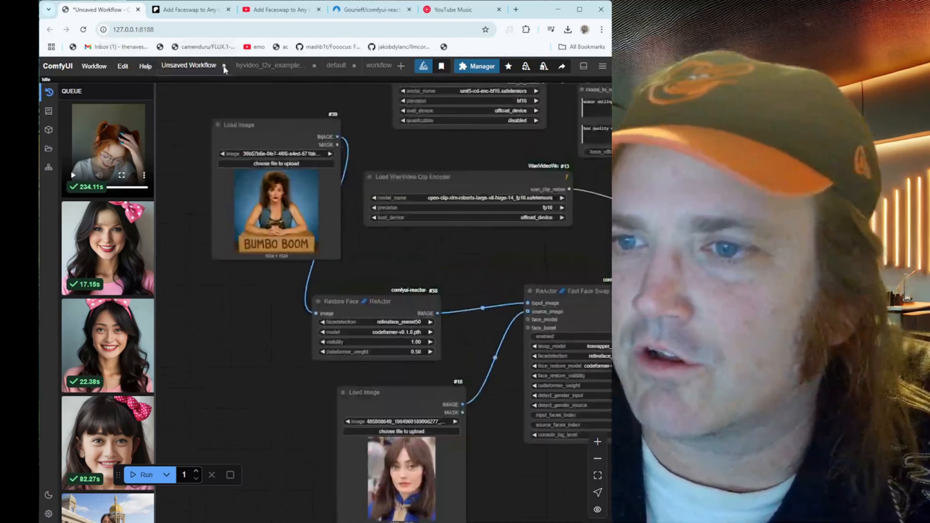
{"action": "left_click", "coordinate": [223, 67]}
{"action": "left_click", "coordinate": [407, 343]}
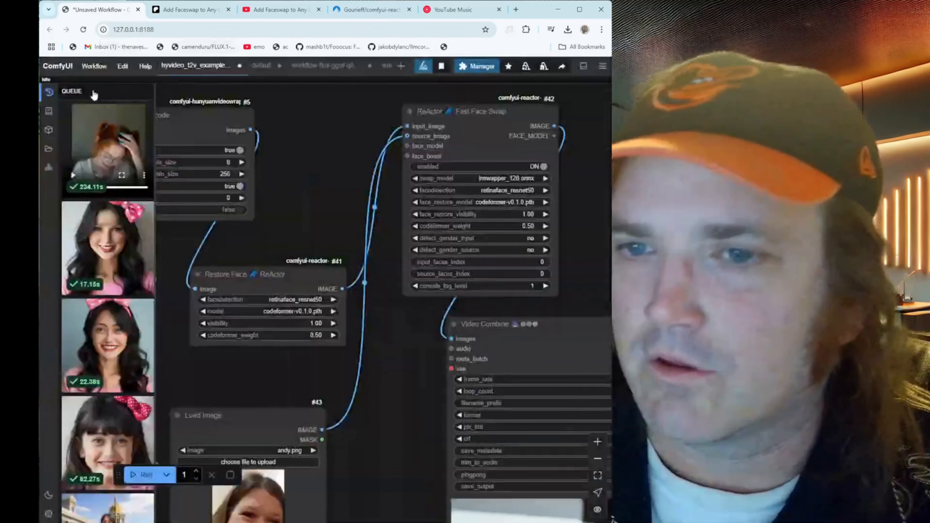
Step: Open the original hyvideo_t2v_example workflow, which has no ReActor nodes
{"action": "left_click", "coordinate": [96, 67]}
{"action": "left_click", "coordinate": [111, 105]}
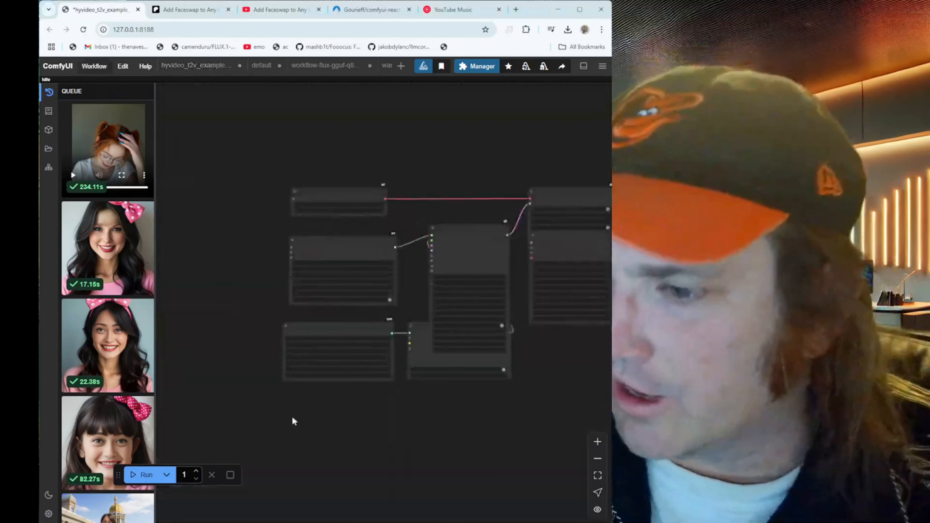
{"action": "scroll", "coordinate": [299, 415], "scroll_direction": "up", "scroll_amount": 10}
{"action": "scroll", "coordinate": [386, 243], "scroll_direction": "down", "scroll_amount": 2}
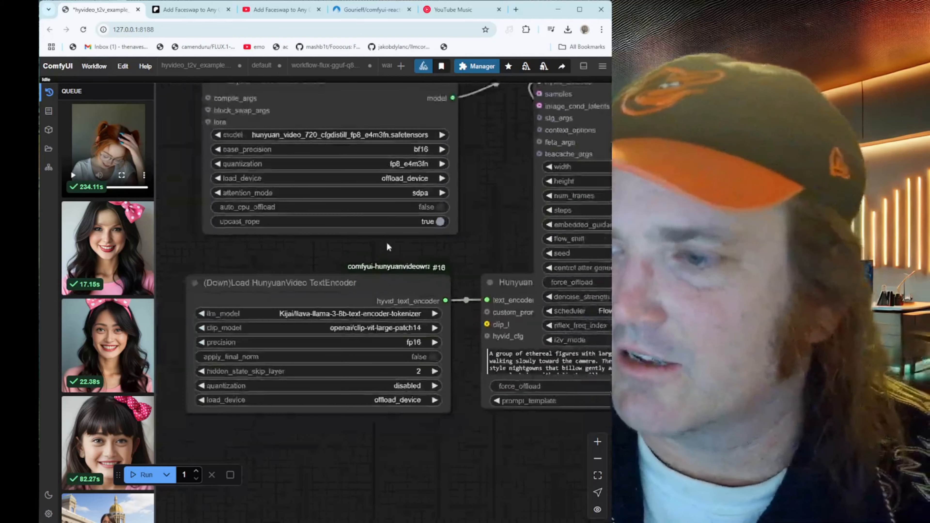
Step: Move the HunyuanVideo TextEncode node below the HunyuanVideo Sampler and the Video Combine node below HunyuanVideo Decode
{"action": "left_click_drag", "start_coordinate": [488, 261], "coordinate": [278, 367]}
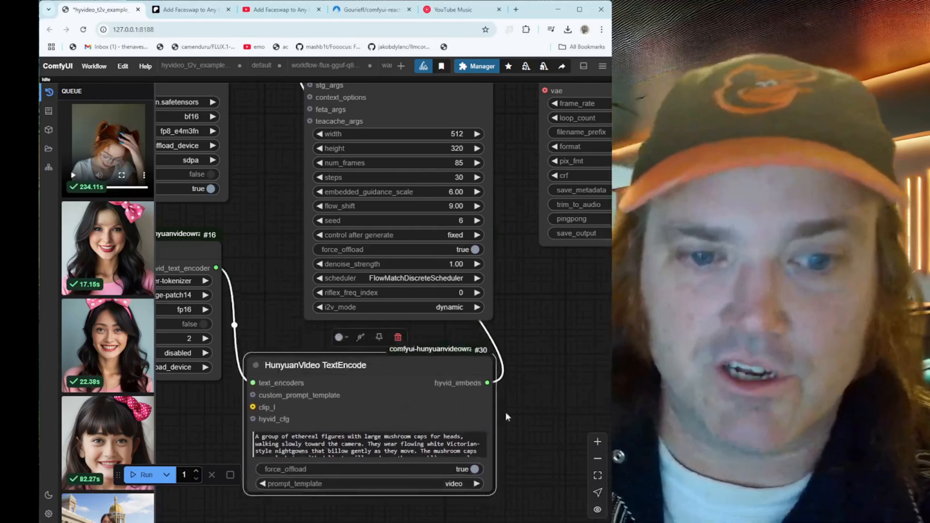
{"action": "left_click_drag", "start_coordinate": [507, 417], "coordinate": [402, 470]}
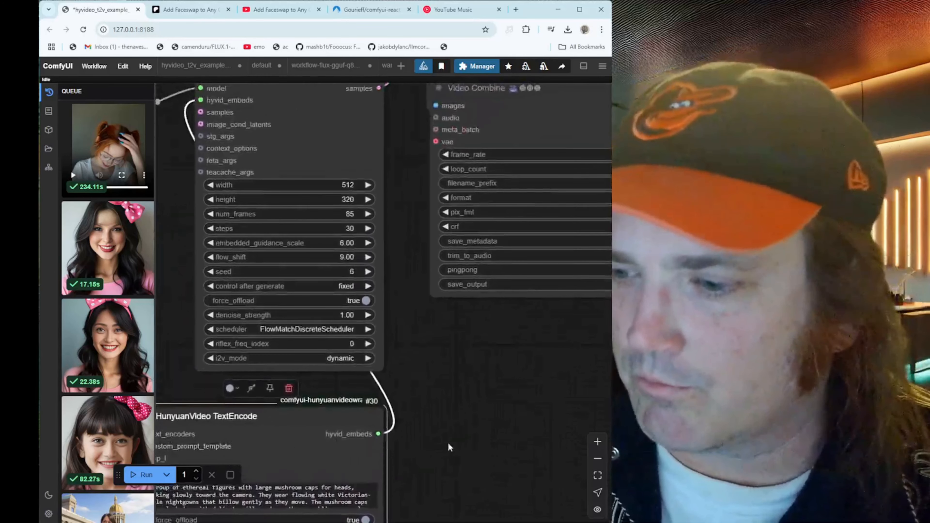
{"action": "left_click_drag", "start_coordinate": [497, 449], "coordinate": [545, 395]}
{"action": "left_click_drag", "start_coordinate": [472, 343], "coordinate": [501, 522]}
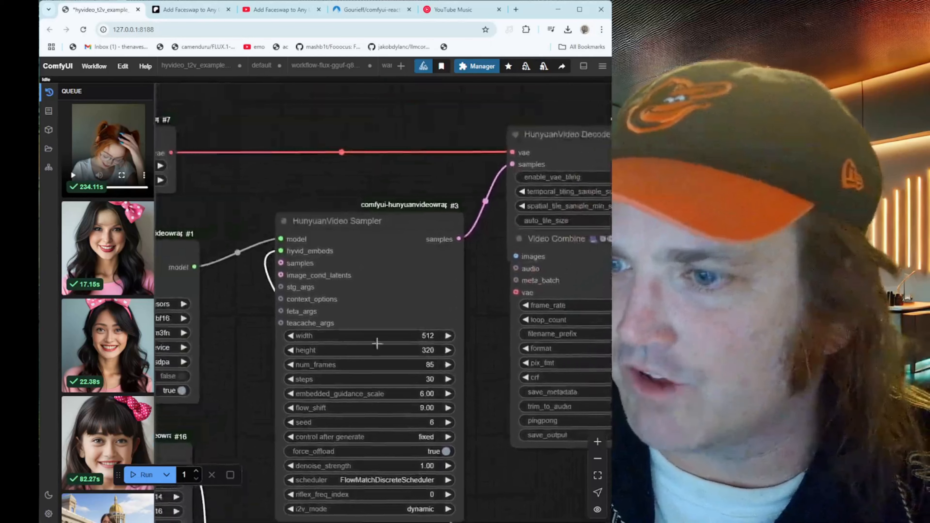
{"action": "left_click_drag", "start_coordinate": [483, 255], "coordinate": [286, 275]}
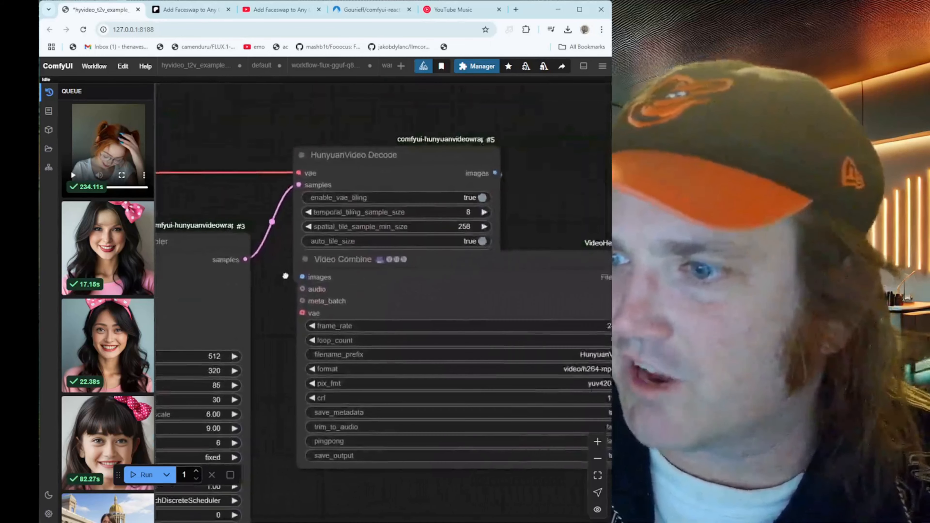
{"action": "left_click_drag", "start_coordinate": [510, 260], "coordinate": [509, 365]}
{"action": "left_click_drag", "start_coordinate": [438, 325], "coordinate": [419, 208]}
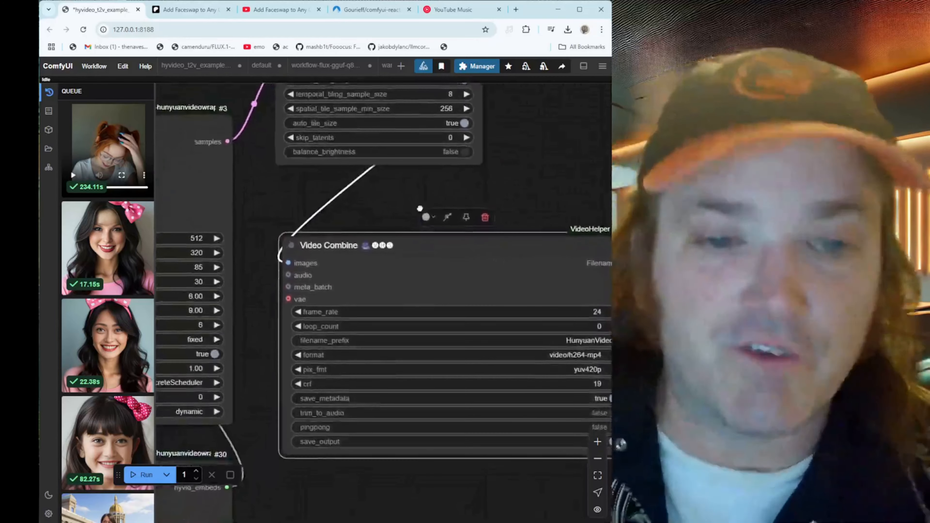
{"action": "scroll", "coordinate": [379, 187], "scroll_direction": "up", "scroll_amount": 3}
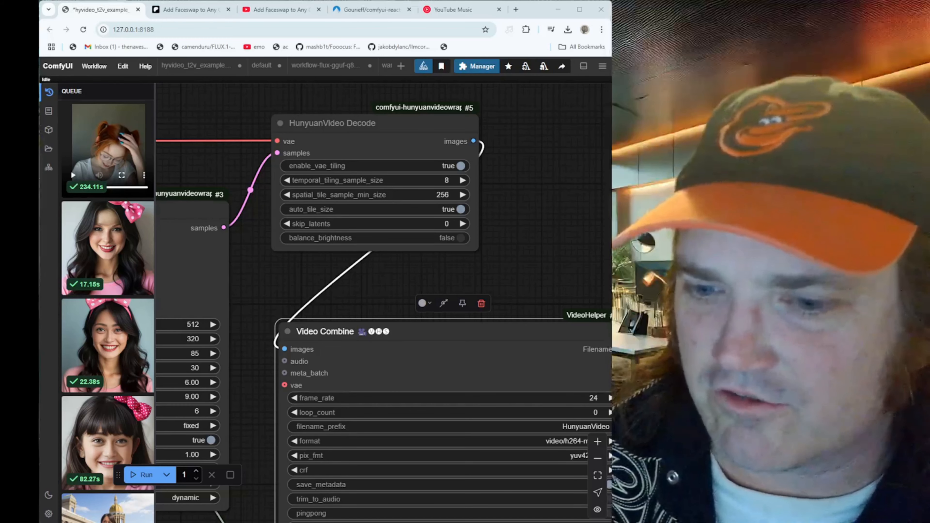
{"action": "left_click", "coordinate": [253, 284]}
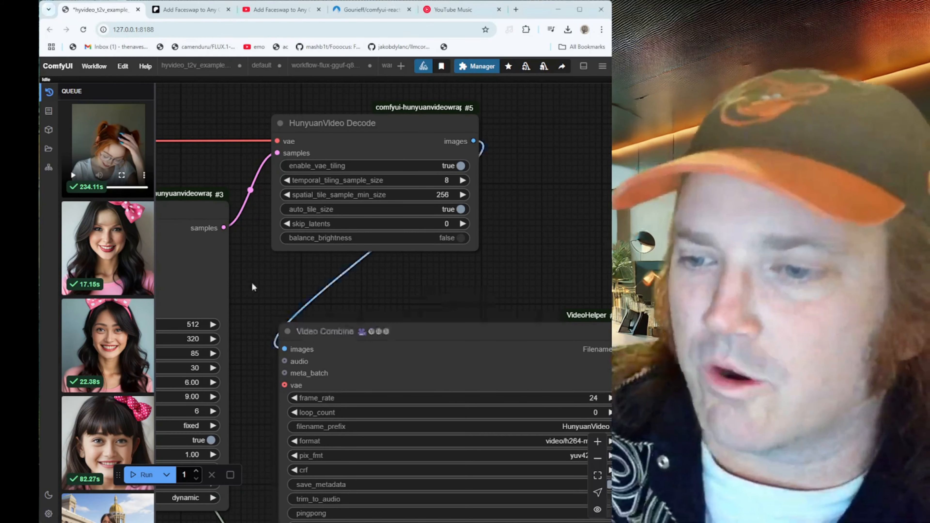
Step: Move the Video Combine node farther from HunyuanVideo Decode and add a ReActor Restore Face node beside HunyuanVideo Decode
{"action": "scroll", "coordinate": [259, 279], "scroll_direction": "down", "scroll_amount": 3}
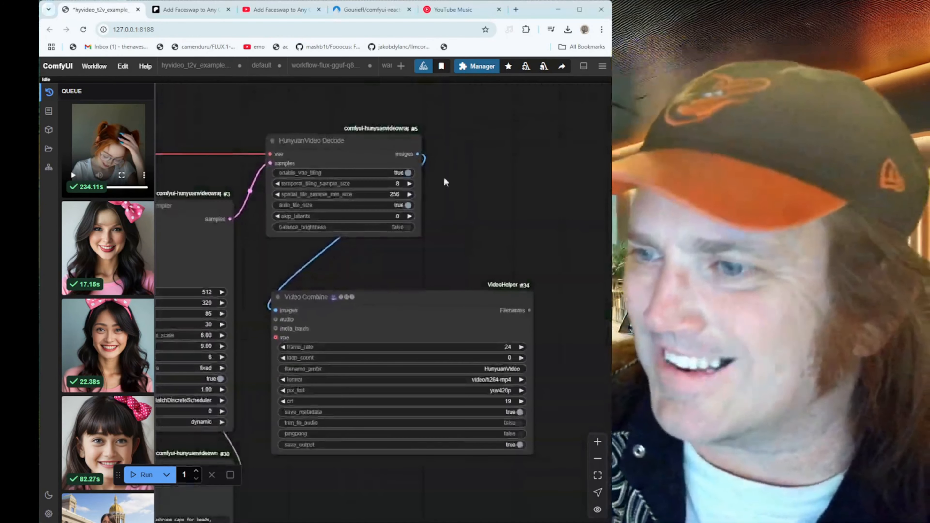
{"action": "left_click_drag", "start_coordinate": [305, 305], "coordinate": [427, 386]}
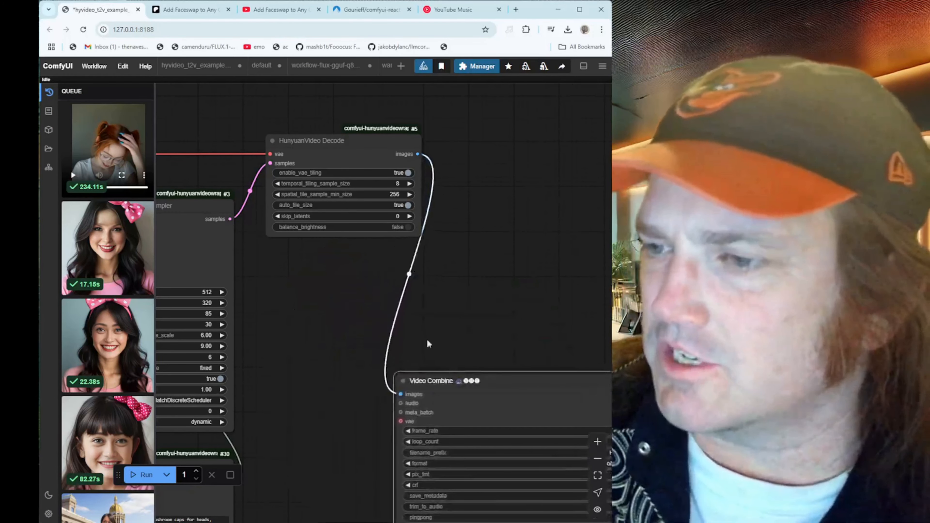
{"action": "right_click", "coordinate": [486, 211]}
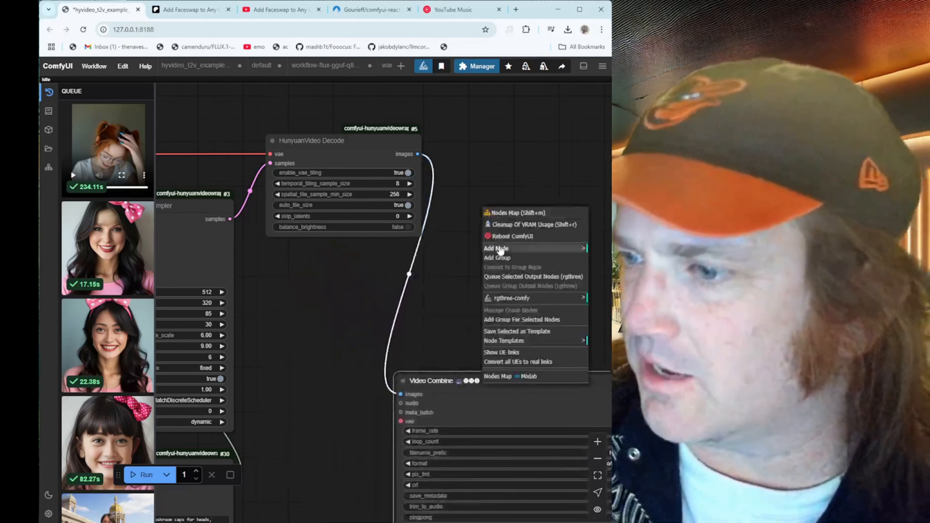
{"action": "left_click", "coordinate": [496, 248]}
{"action": "left_click", "coordinate": [542, 275]}
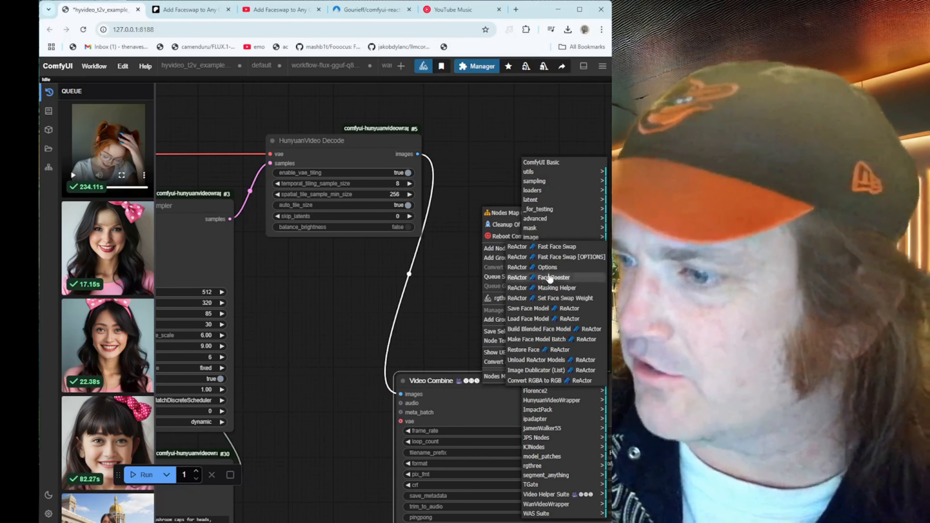
{"action": "left_click", "coordinate": [544, 350]}
{"action": "left_click_drag", "start_coordinate": [530, 205], "coordinate": [500, 161]}
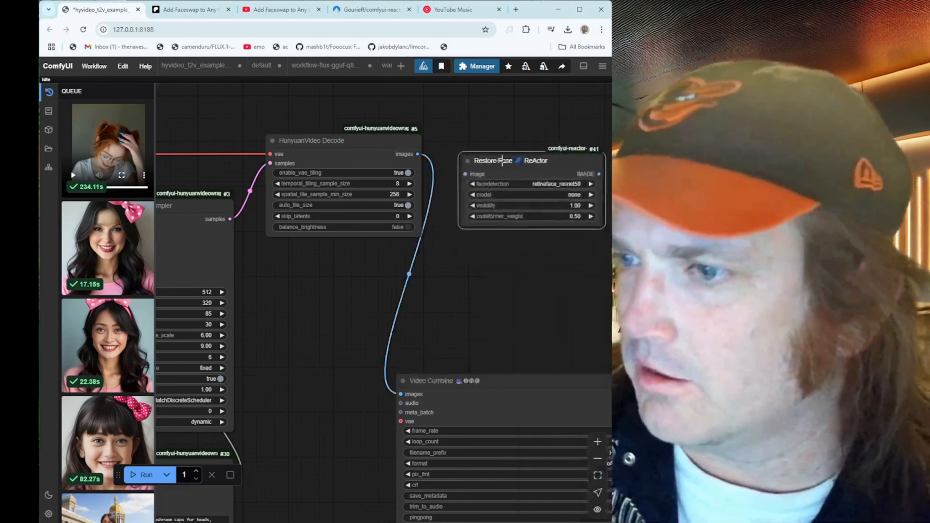
Step: Connect HunyuanVideo Decode's images output to Restore Face and set its model to codeformer-v0.1.0.pth
{"action": "left_click_drag", "start_coordinate": [401, 394], "coordinate": [464, 167]}
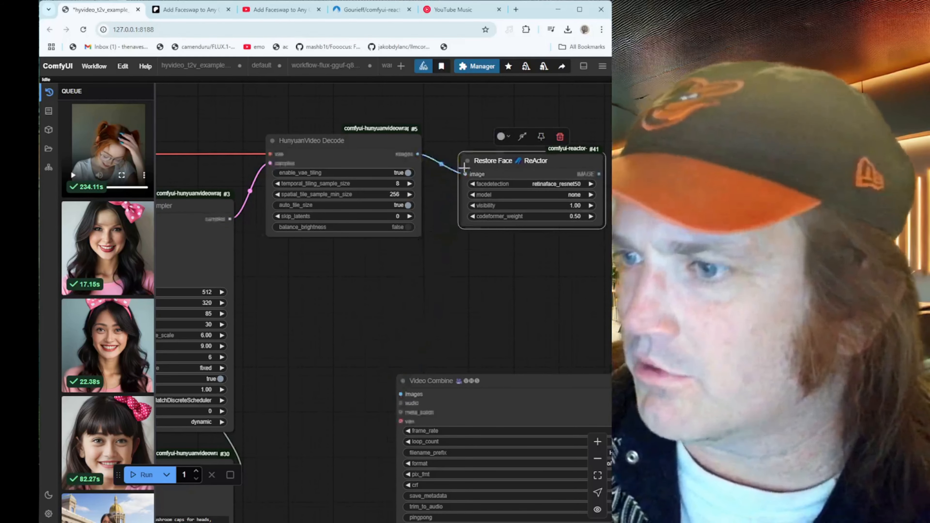
{"action": "left_click", "coordinate": [503, 195]}
{"action": "left_click", "coordinate": [516, 218]}
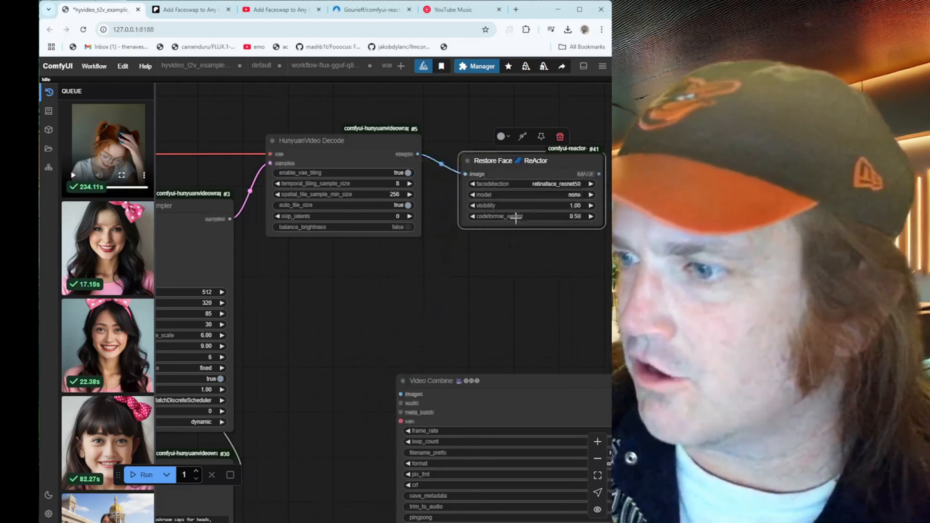
Step: Add a ReActor Fast Face Swap node below HunyuanVideo Decode and connect Restore Face's IMAGE output to its input_image
{"action": "right_click", "coordinate": [369, 295]}
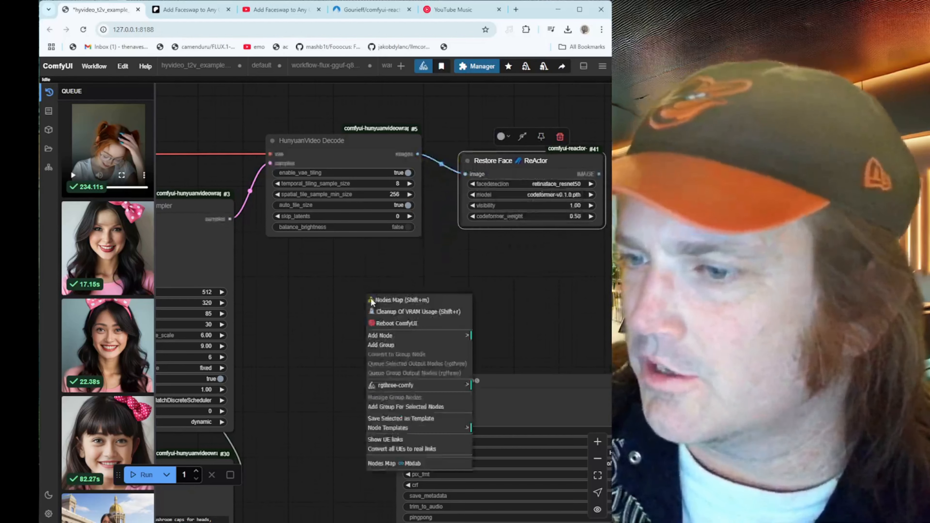
{"action": "left_click", "coordinate": [398, 337]}
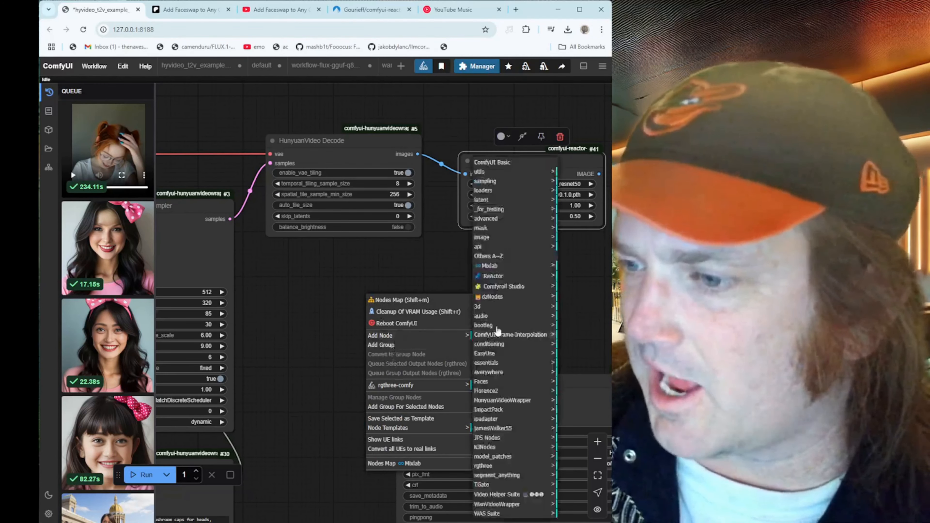
{"action": "left_click", "coordinate": [498, 277]}
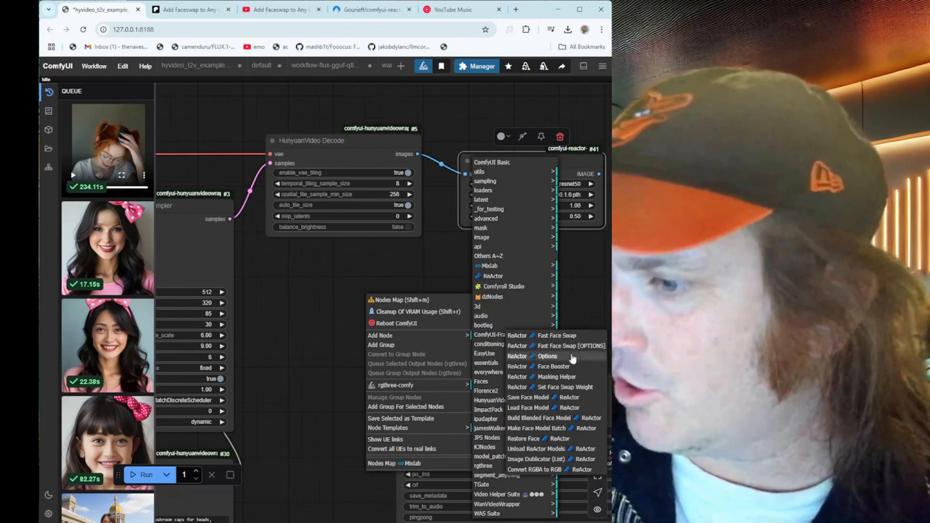
{"action": "left_click", "coordinate": [557, 336]}
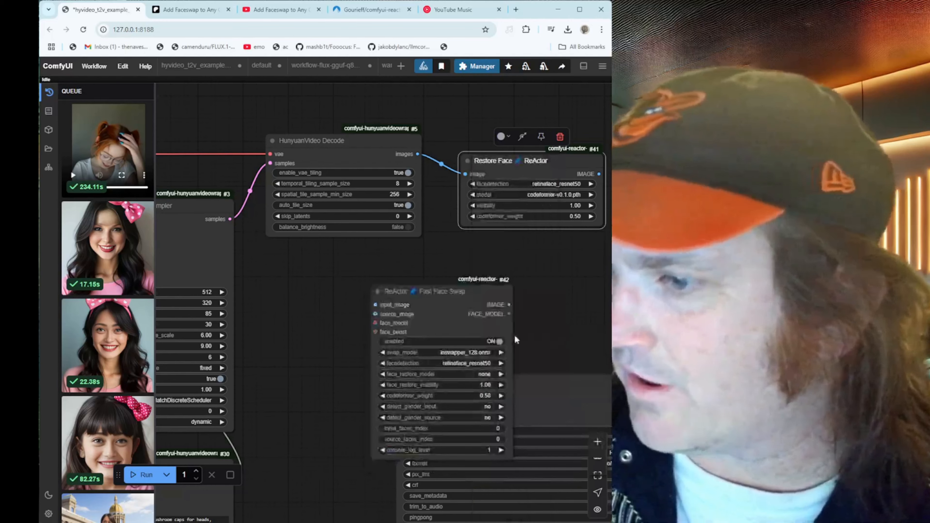
{"action": "left_click_drag", "start_coordinate": [430, 286], "coordinate": [388, 251]}
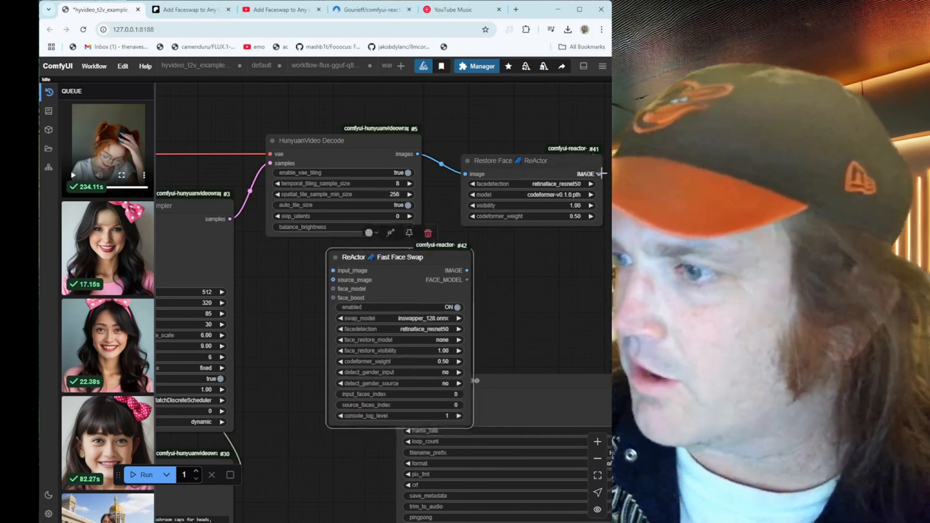
{"action": "left_click_drag", "start_coordinate": [599, 174], "coordinate": [332, 270]}
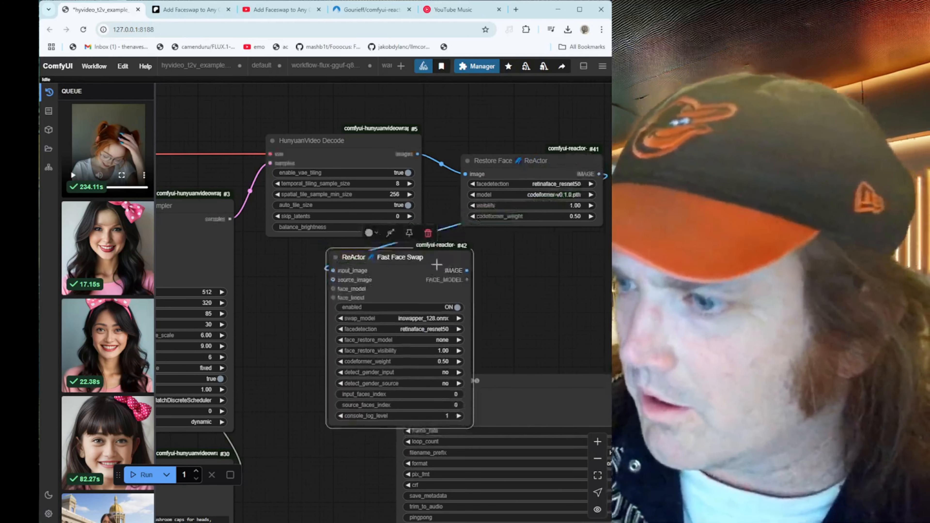
{"action": "left_click_drag", "start_coordinate": [436, 265], "coordinate": [360, 266]}
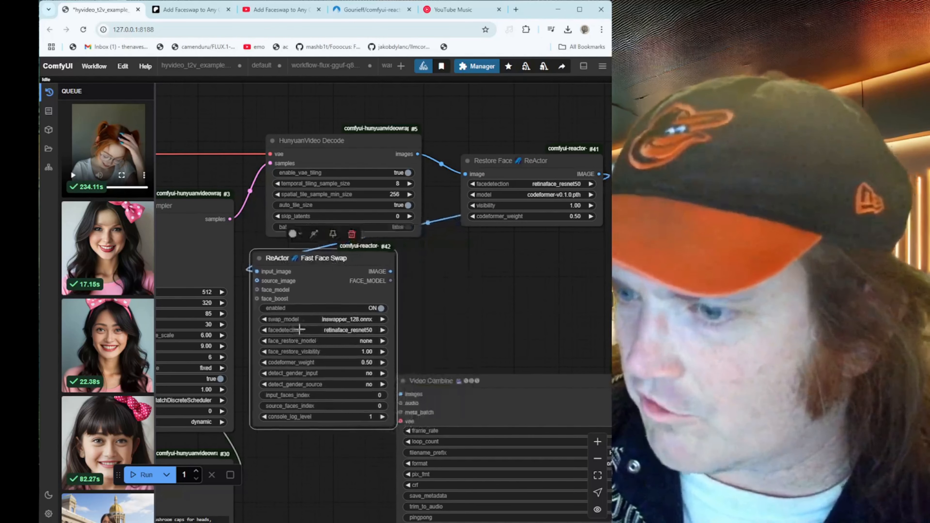
Step: Set Fast Face Swap's face_restore_model to codeformer-v0.1.0.pth and connect its IMAGE output to Video Combine's images input
{"action": "left_click", "coordinate": [308, 341]}
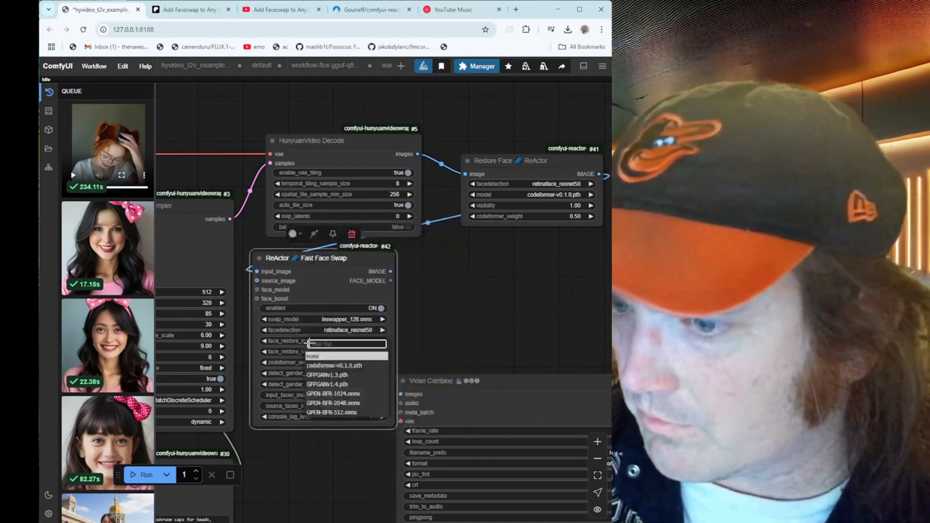
{"action": "left_click", "coordinate": [317, 368]}
{"action": "left_click_drag", "start_coordinate": [390, 271], "coordinate": [400, 395]}
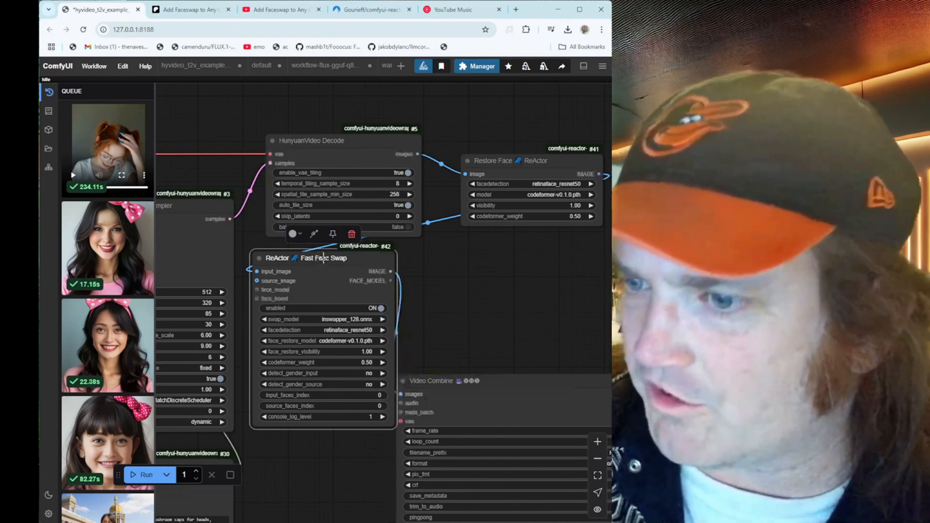
{"action": "mouse_move", "coordinate": [323, 257]}
{"action": "left_mouse_down"}
{"action": "mouse_move", "coordinate": [342, 263]}
{"action": "mouse_move", "coordinate": [327, 264]}
{"action": "left_mouse_up"}
Step: Add a Load Image node beside the Fast Face Swap node
{"action": "right_click", "coordinate": [491, 273]}
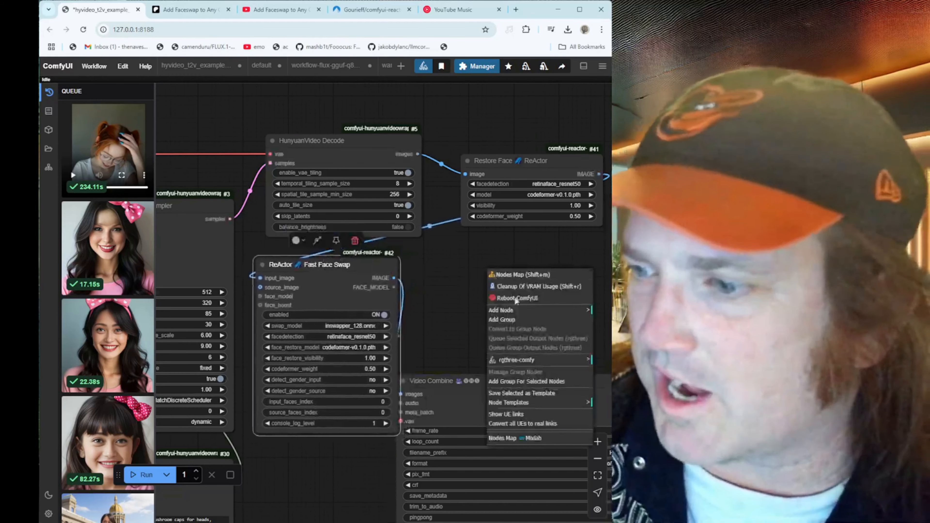
{"action": "left_click", "coordinate": [520, 310]}
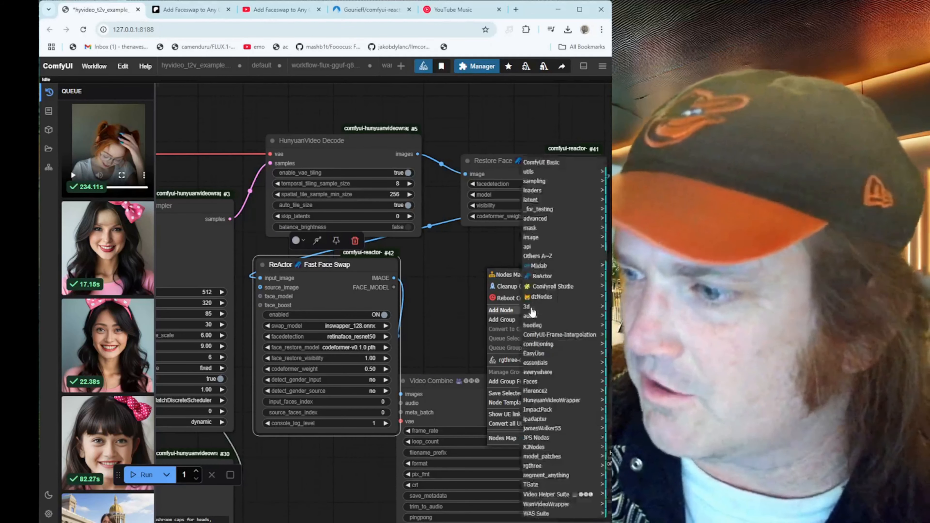
{"action": "left_click", "coordinate": [542, 239]}
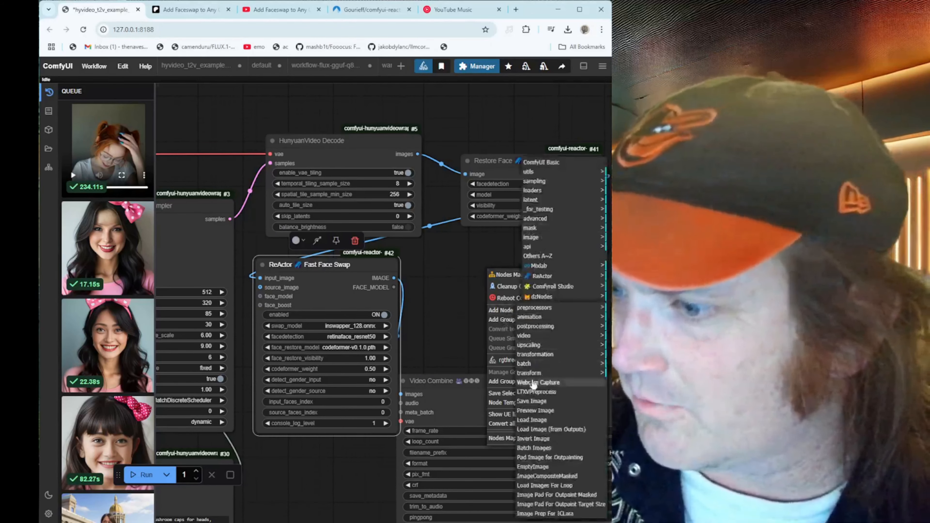
{"action": "left_click", "coordinate": [530, 420]}
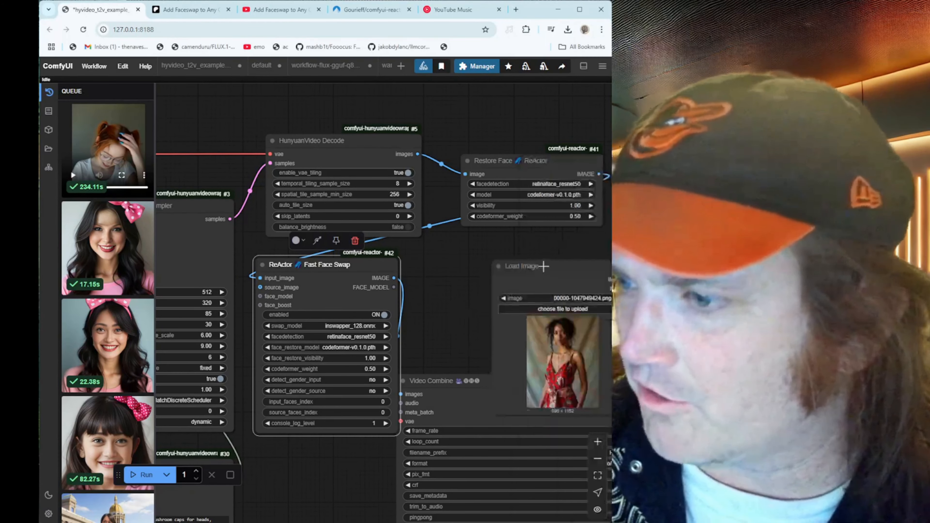
{"action": "left_click_drag", "start_coordinate": [543, 266], "coordinate": [466, 243]}
Step: Load the portrait of the brown-haired woman with bangs in Load Image and connect its IMAGE output to Fast Face Swap's source_image
{"action": "left_click", "coordinate": [545, 274]}
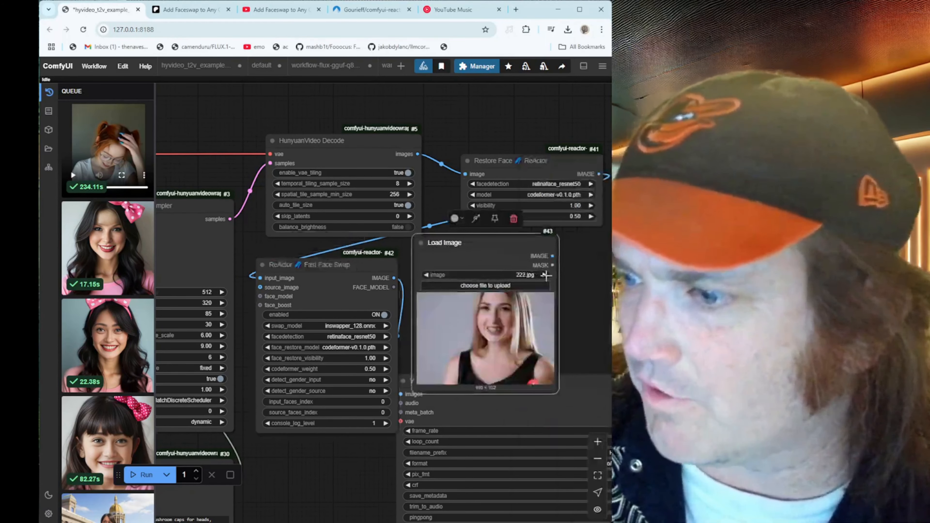
{"action": "left_click", "coordinate": [545, 274]}
{"action": "left_click", "coordinate": [545, 274]}
{"action": "left_click", "coordinate": [545, 275]}
{"action": "left_click", "coordinate": [545, 274]}
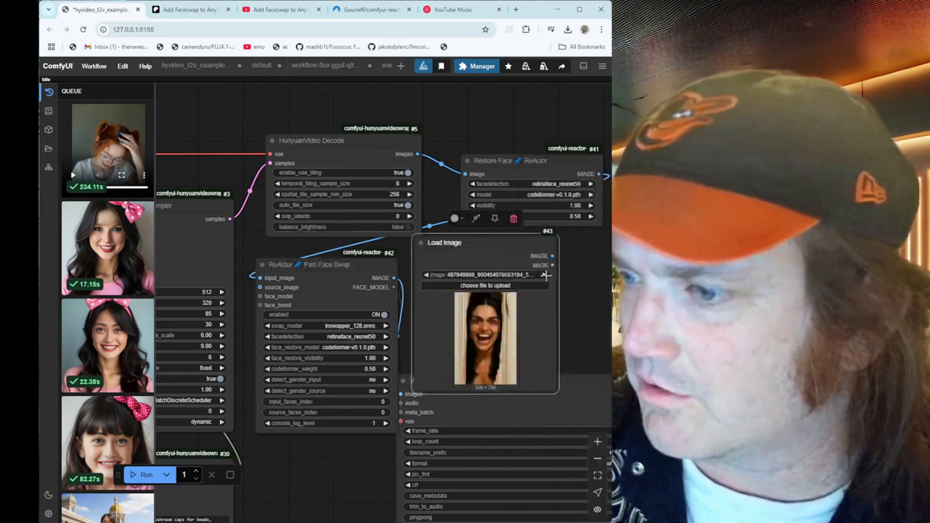
{"action": "left_click", "coordinate": [426, 275]}
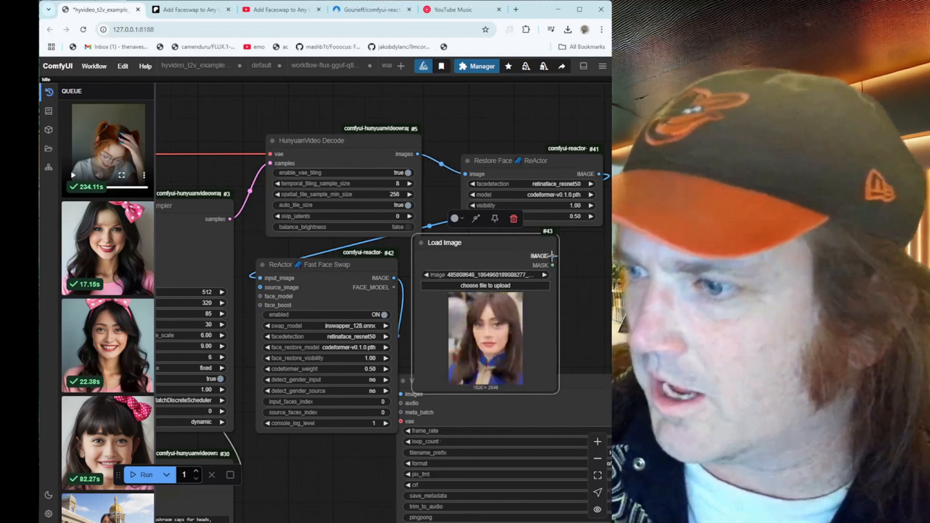
{"action": "left_click_drag", "start_coordinate": [551, 256], "coordinate": [261, 287]}
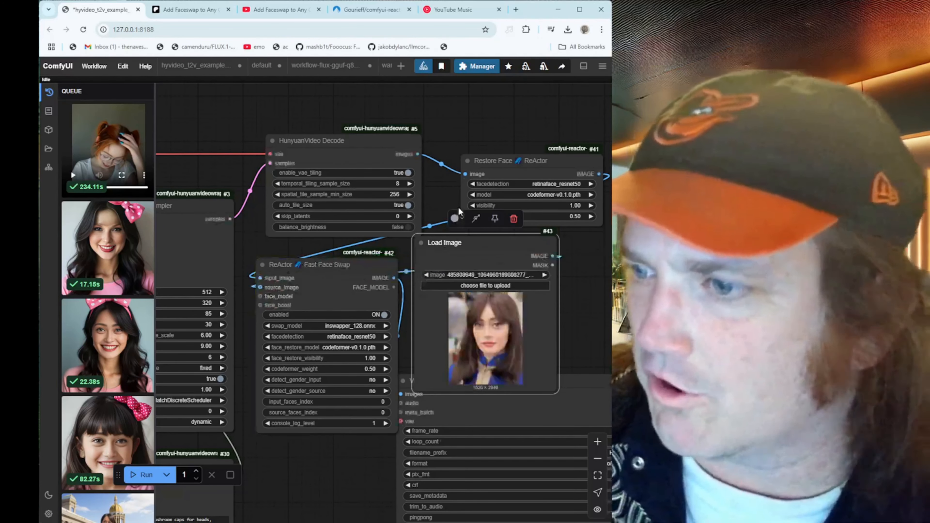
Step: Arrange Fast Face Swap under Restore Face, Load Image beside it, Video Combine lower down and HunyuanVideo Decode above the others
{"action": "left_click_drag", "start_coordinate": [476, 243], "coordinate": [358, 417]}
{"action": "left_click_drag", "start_coordinate": [361, 255], "coordinate": [580, 231]}
{"action": "left_click_drag", "start_coordinate": [352, 425], "coordinate": [319, 291]}
{"action": "left_click_drag", "start_coordinate": [431, 382], "coordinate": [440, 463]}
{"action": "scroll", "coordinate": [424, 404], "scroll_direction": "down", "scroll_amount": 4}
{"action": "scroll", "coordinate": [424, 404], "scroll_direction": "down", "scroll_amount": 1}
{"action": "scroll", "coordinate": [424, 414], "scroll_direction": "up", "scroll_amount": 3}
{"action": "left_click_drag", "start_coordinate": [345, 183], "coordinate": [317, 145]}
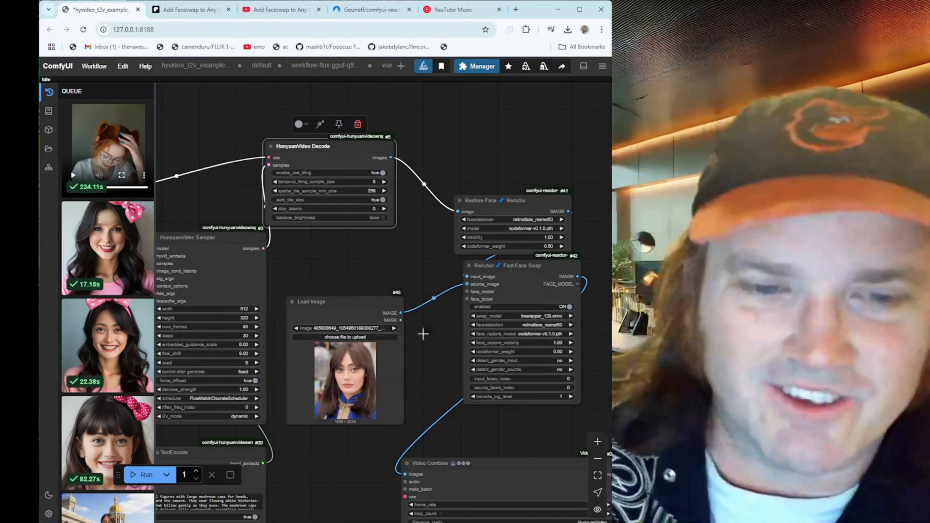
Step: Switch to the finished hyvideo_t2v_example workflow and read the prompt in its HunyuanVideo TextEncode node
{"action": "left_click_drag", "start_coordinate": [448, 432], "coordinate": [447, 387]}
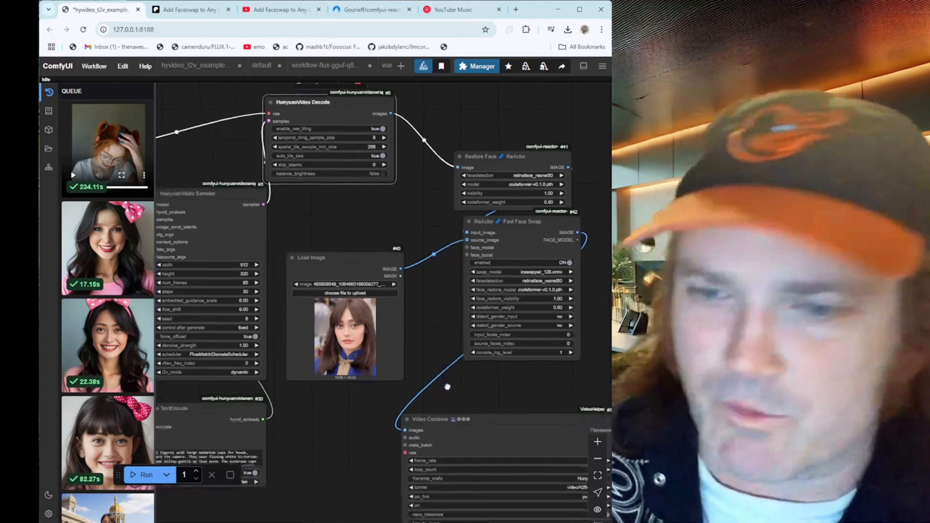
{"action": "left_click_drag", "start_coordinate": [289, 426], "coordinate": [602, 322]}
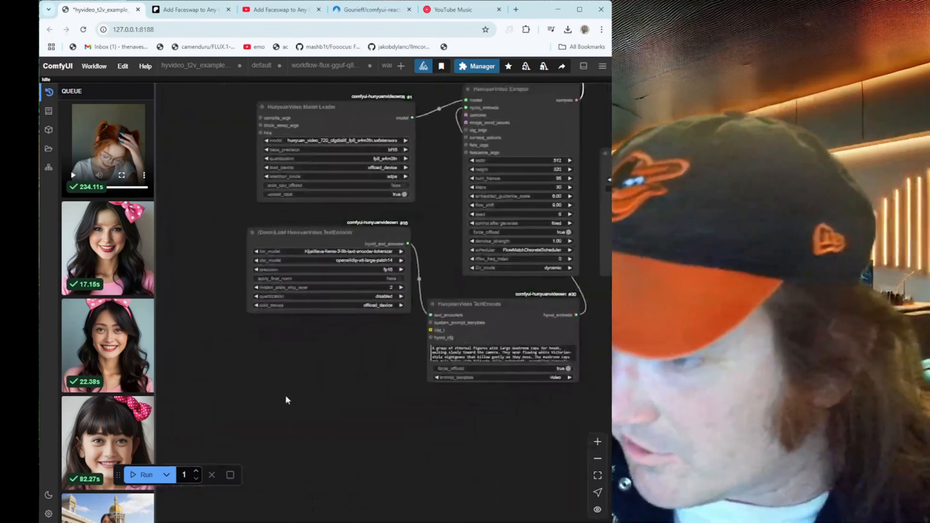
{"action": "left_click_drag", "start_coordinate": [286, 399], "coordinate": [295, 431]}
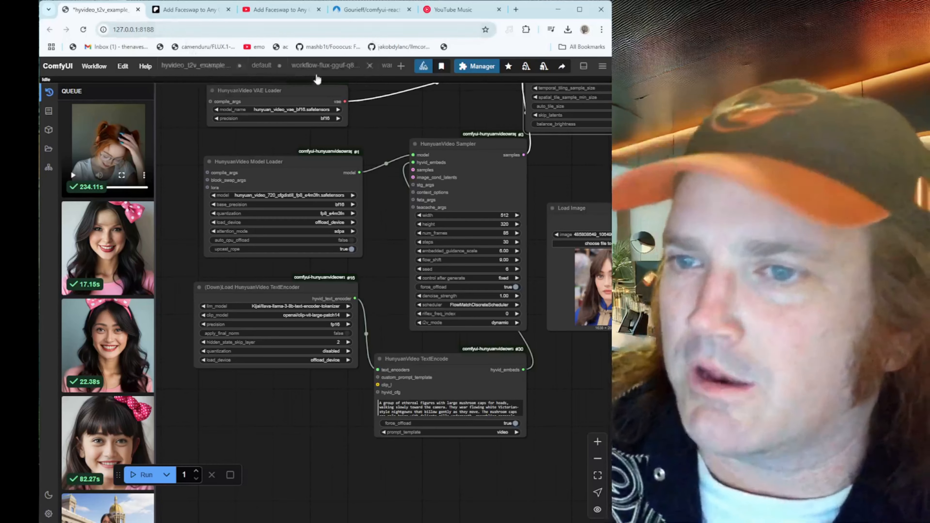
{"action": "left_click", "coordinate": [191, 71]}
{"action": "left_click_drag", "start_coordinate": [368, 381], "coordinate": [665, 118]}
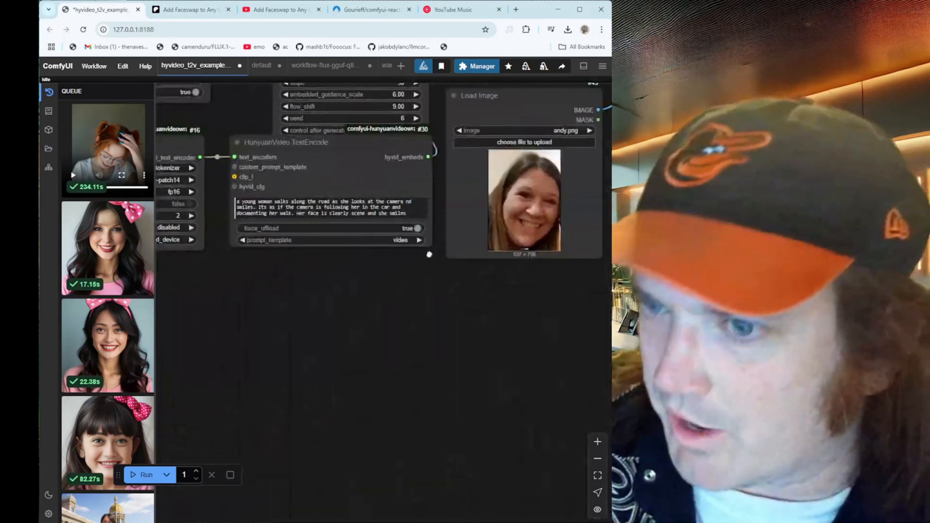
{"action": "left_click_drag", "start_coordinate": [430, 254], "coordinate": [398, 344]}
{"action": "scroll", "coordinate": [258, 317], "scroll_direction": "up", "scroll_amount": 6}
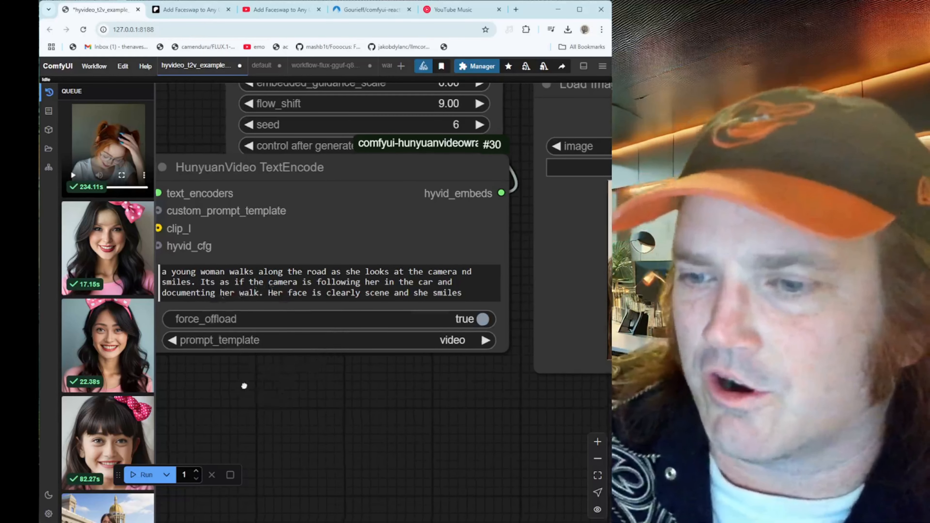
{"action": "left_click_drag", "start_coordinate": [240, 387], "coordinate": [221, 389]}
Step: Examine the face in the rear-view mirror of the generated driving video in the Video Combine node
{"action": "left_click_drag", "start_coordinate": [355, 410], "coordinate": [0, 446]}
{"action": "left_click_drag", "start_coordinate": [512, 228], "coordinate": [449, 304]}
{"action": "scroll", "coordinate": [448, 305], "scroll_direction": "down", "scroll_amount": 5}
{"action": "left_click_drag", "start_coordinate": [487, 202], "coordinate": [287, 167]}
{"action": "left_click_drag", "start_coordinate": [307, 265], "coordinate": [179, 160]}
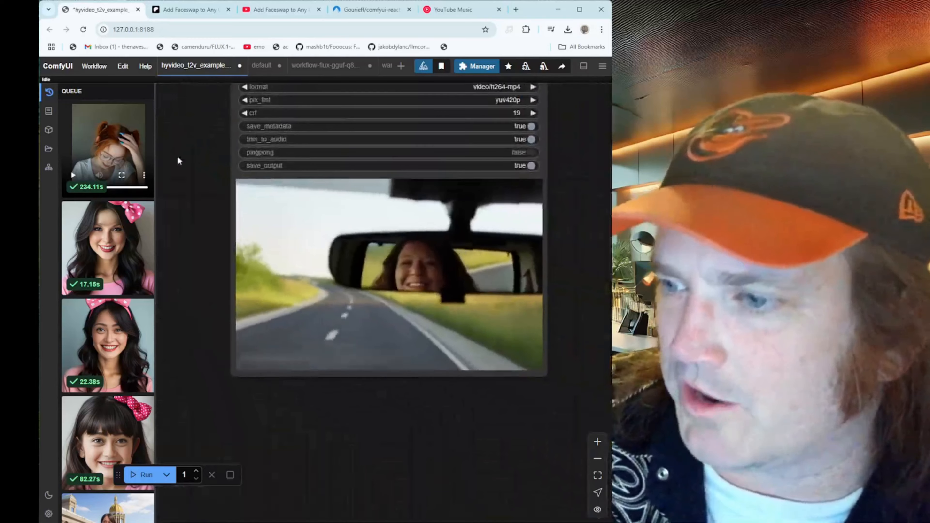
{"action": "scroll", "coordinate": [425, 302], "scroll_direction": "up", "scroll_amount": 7}
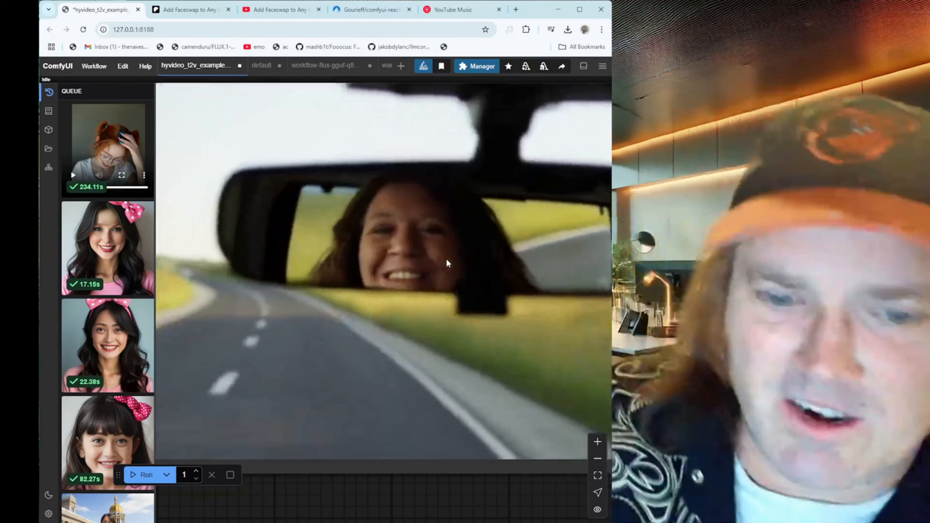
{"action": "scroll", "coordinate": [249, 265], "scroll_direction": "down", "scroll_amount": 4}
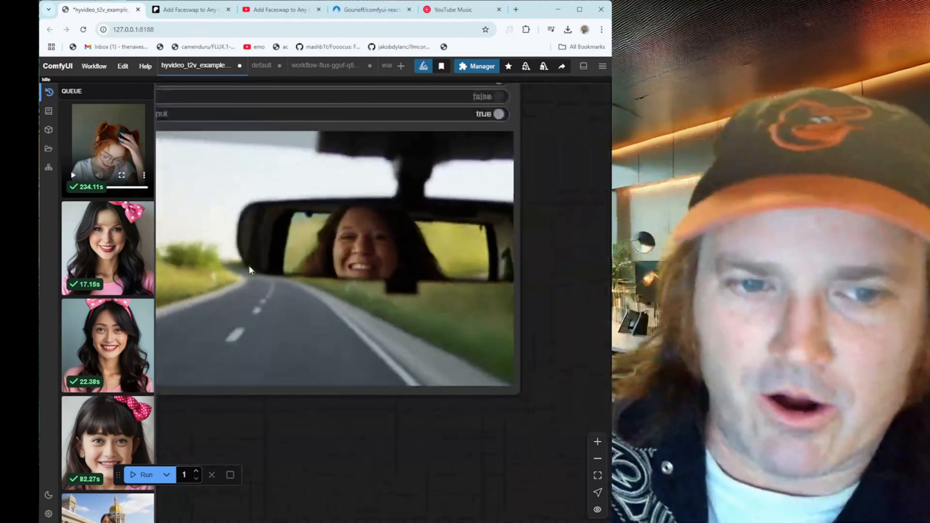
{"action": "scroll", "coordinate": [249, 268], "scroll_direction": "down", "scroll_amount": 2}
{"action": "left_click_drag", "start_coordinate": [297, 423], "coordinate": [337, 429]}
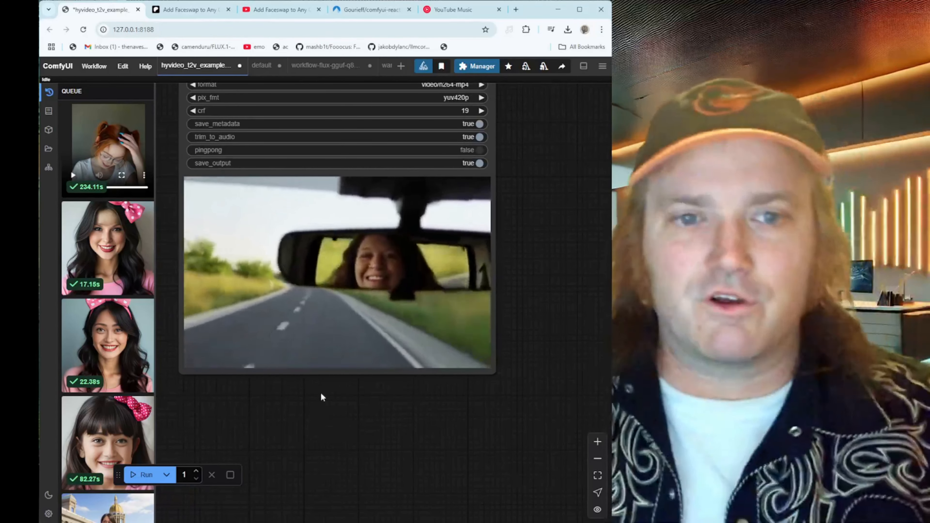
{"action": "scroll", "coordinate": [322, 373], "scroll_direction": "down", "scroll_amount": 3}
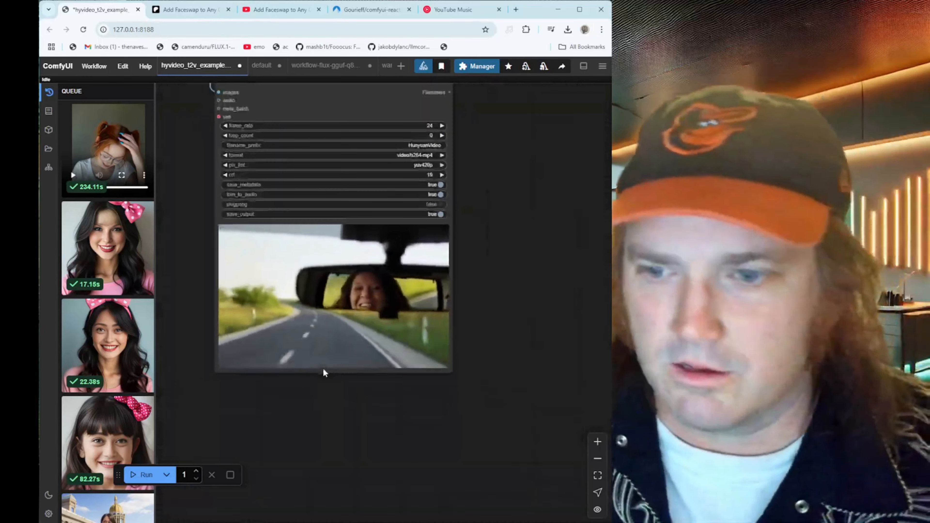
Step: Open the hyvideo_v2v_example workflow from its saved file
{"action": "left_click_drag", "start_coordinate": [292, 445], "coordinate": [482, 513]}
{"action": "left_click_drag", "start_coordinate": [381, 367], "coordinate": [387, 443]}
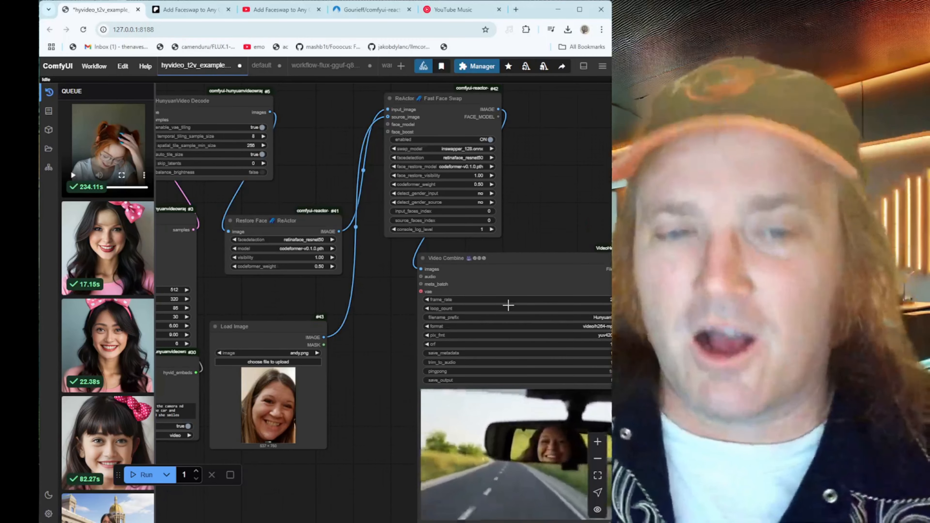
{"action": "left_click_drag", "start_coordinate": [331, 498], "coordinate": [479, 434]}
{"action": "left_click_drag", "start_coordinate": [321, 459], "coordinate": [441, 483]}
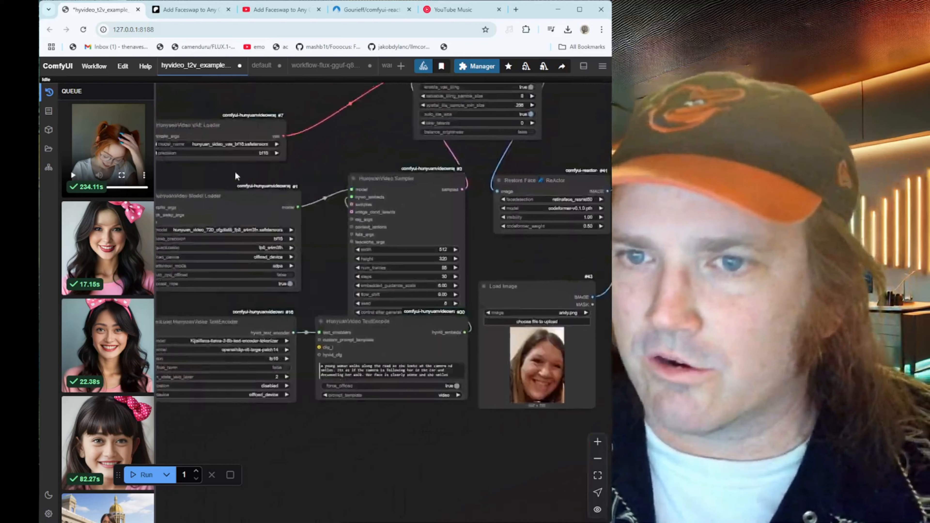
{"action": "left_click", "coordinate": [105, 68]}
{"action": "left_click", "coordinate": [115, 104]}
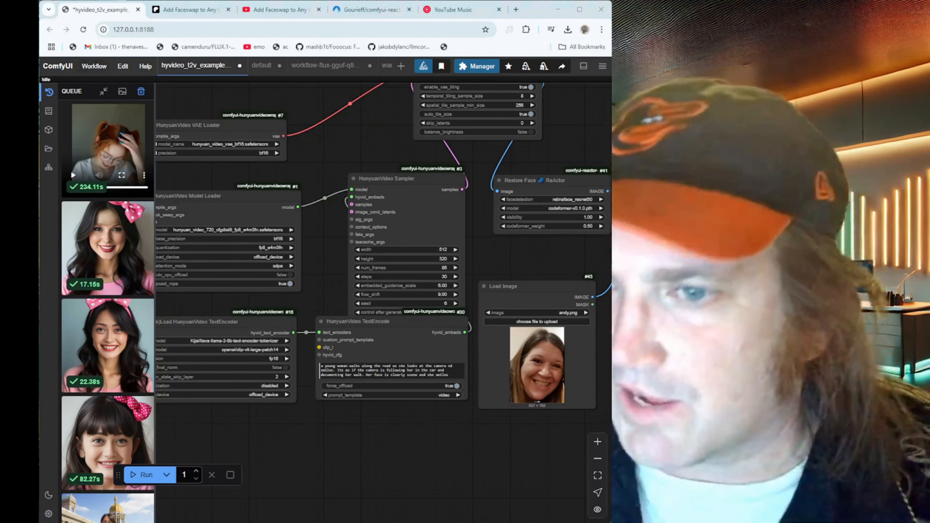
{"action": "double_click", "coordinate": [196, 148]}
Step: Examine the video-to-video chain from Load Video (Upload) and Resize Image through the sampler and HunyuanVideo Decode to Image Concatenate Multi
{"action": "scroll", "coordinate": [262, 320], "scroll_direction": "up", "scroll_amount": 9}
{"action": "left_click_drag", "start_coordinate": [272, 346], "coordinate": [505, 151]}
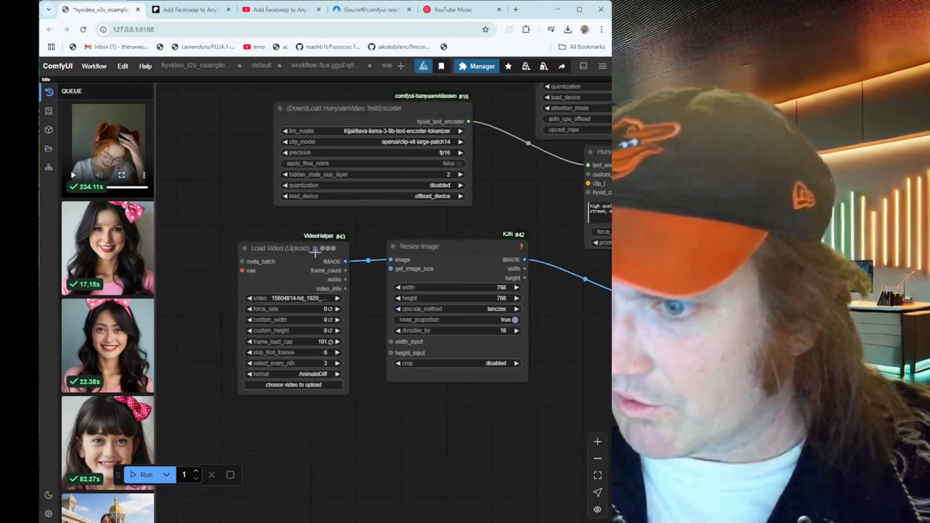
{"action": "left_click_drag", "start_coordinate": [302, 252], "coordinate": [274, 252]}
{"action": "left_click_drag", "start_coordinate": [347, 285], "coordinate": [222, 307]}
{"action": "left_click_drag", "start_coordinate": [428, 353], "coordinate": [218, 395]}
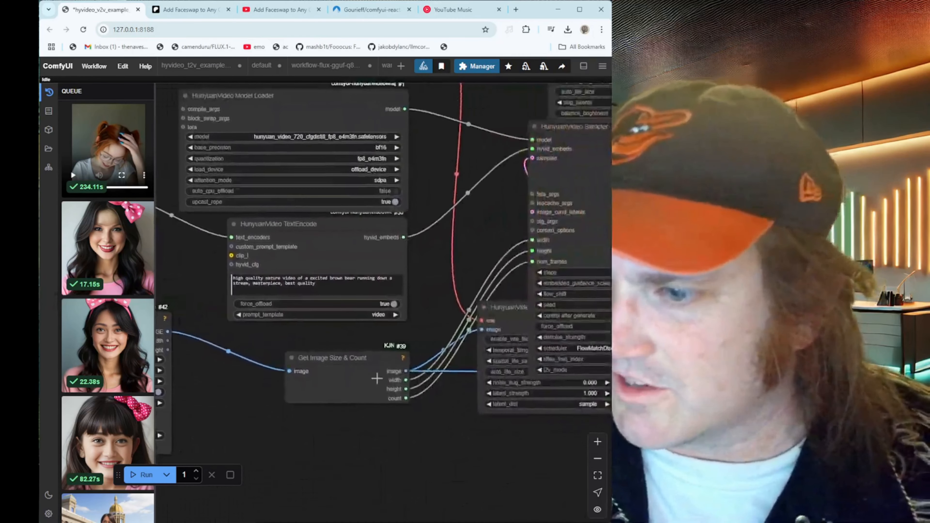
{"action": "left_click_drag", "start_coordinate": [448, 373], "coordinate": [105, 489]}
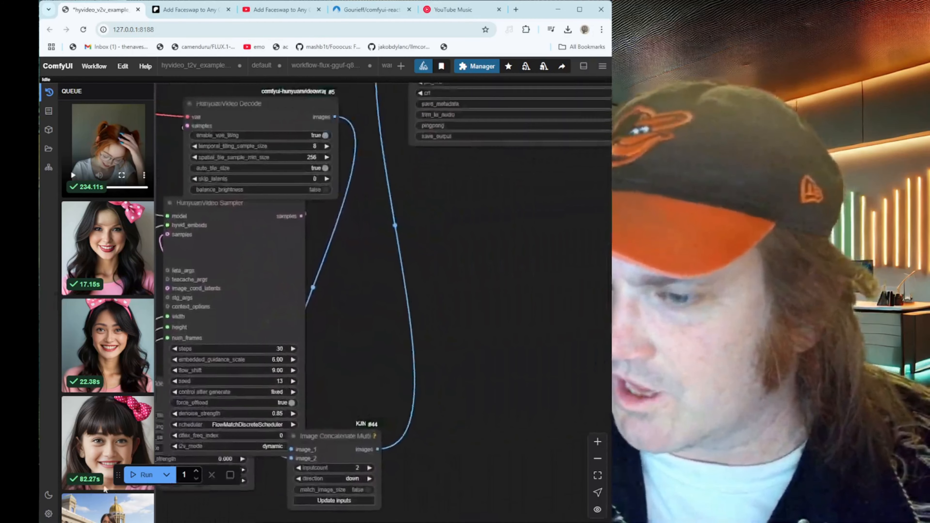
{"action": "left_click_drag", "start_coordinate": [440, 277], "coordinate": [332, 404]}
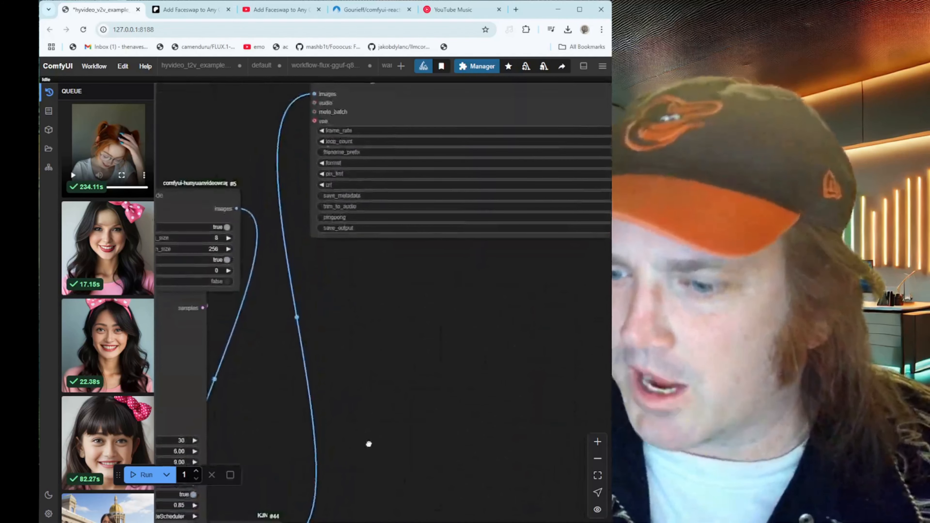
Step: Move the Video Combine node farther away from HunyuanVideo Decode to make room between them
{"action": "left_click_drag", "start_coordinate": [369, 443], "coordinate": [404, 278]}
{"action": "left_click_drag", "start_coordinate": [380, 356], "coordinate": [376, 520]}
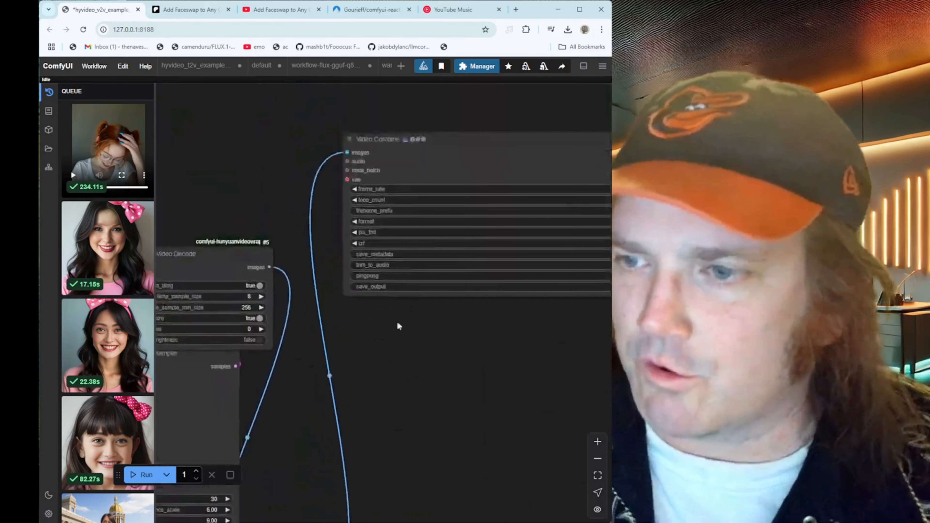
{"action": "left_click_drag", "start_coordinate": [386, 143], "coordinate": [456, 145]}
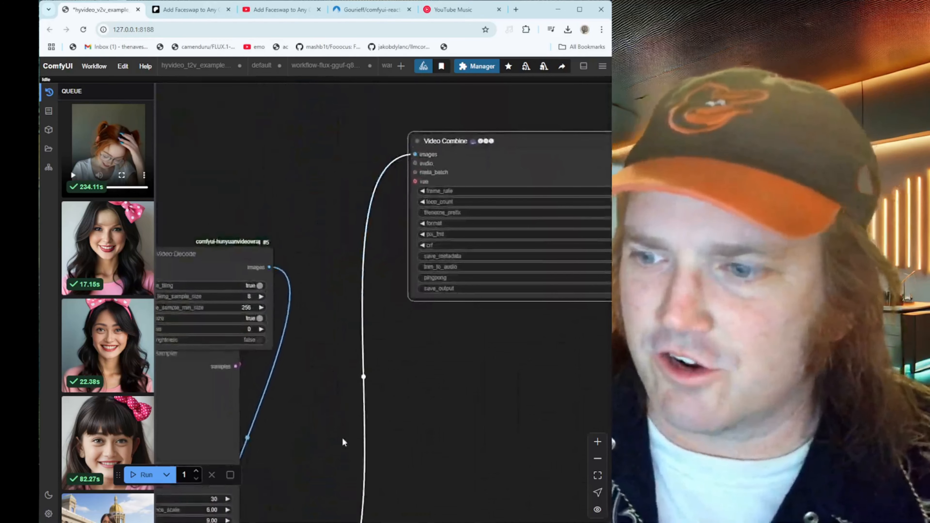
{"action": "left_click_drag", "start_coordinate": [403, 485], "coordinate": [424, 223]}
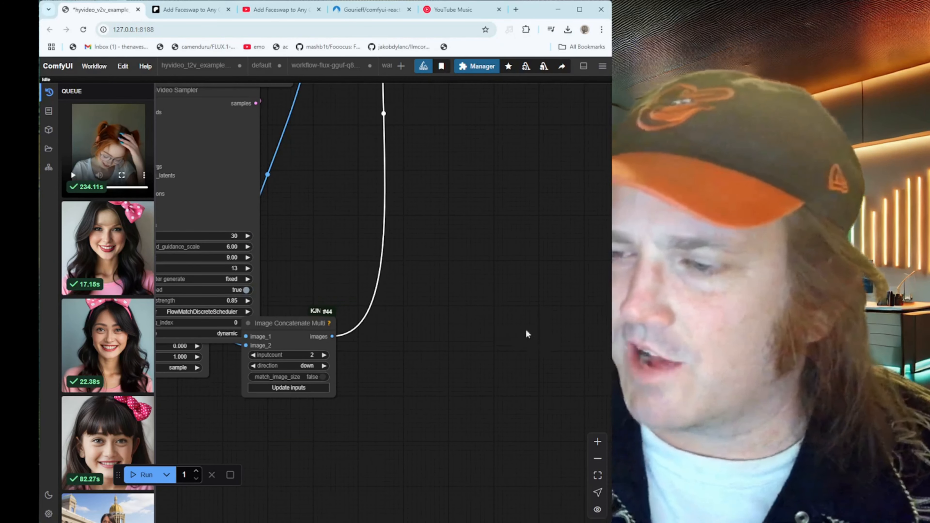
{"action": "left_click_drag", "start_coordinate": [362, 220], "coordinate": [328, 427]}
{"action": "left_click_drag", "start_coordinate": [384, 172], "coordinate": [357, 320]}
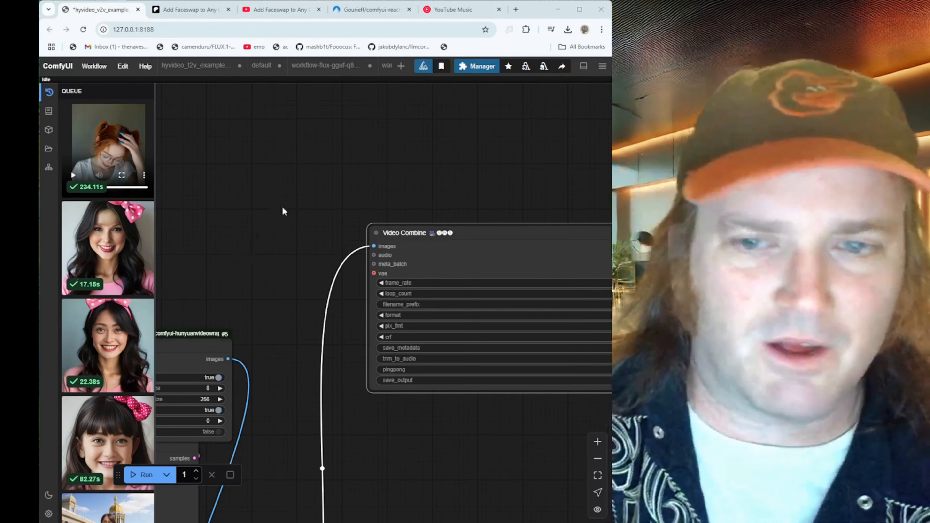
{"action": "left_click_drag", "start_coordinate": [308, 177], "coordinate": [308, 173]}
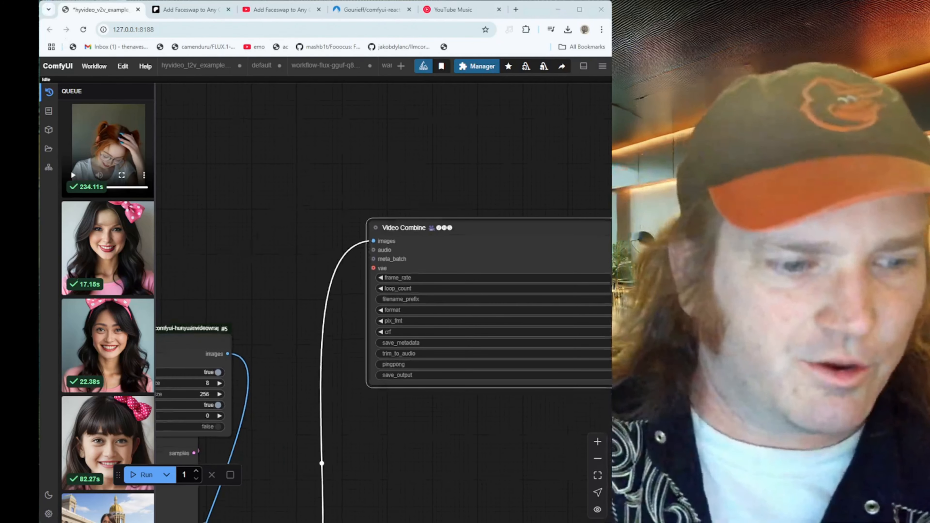